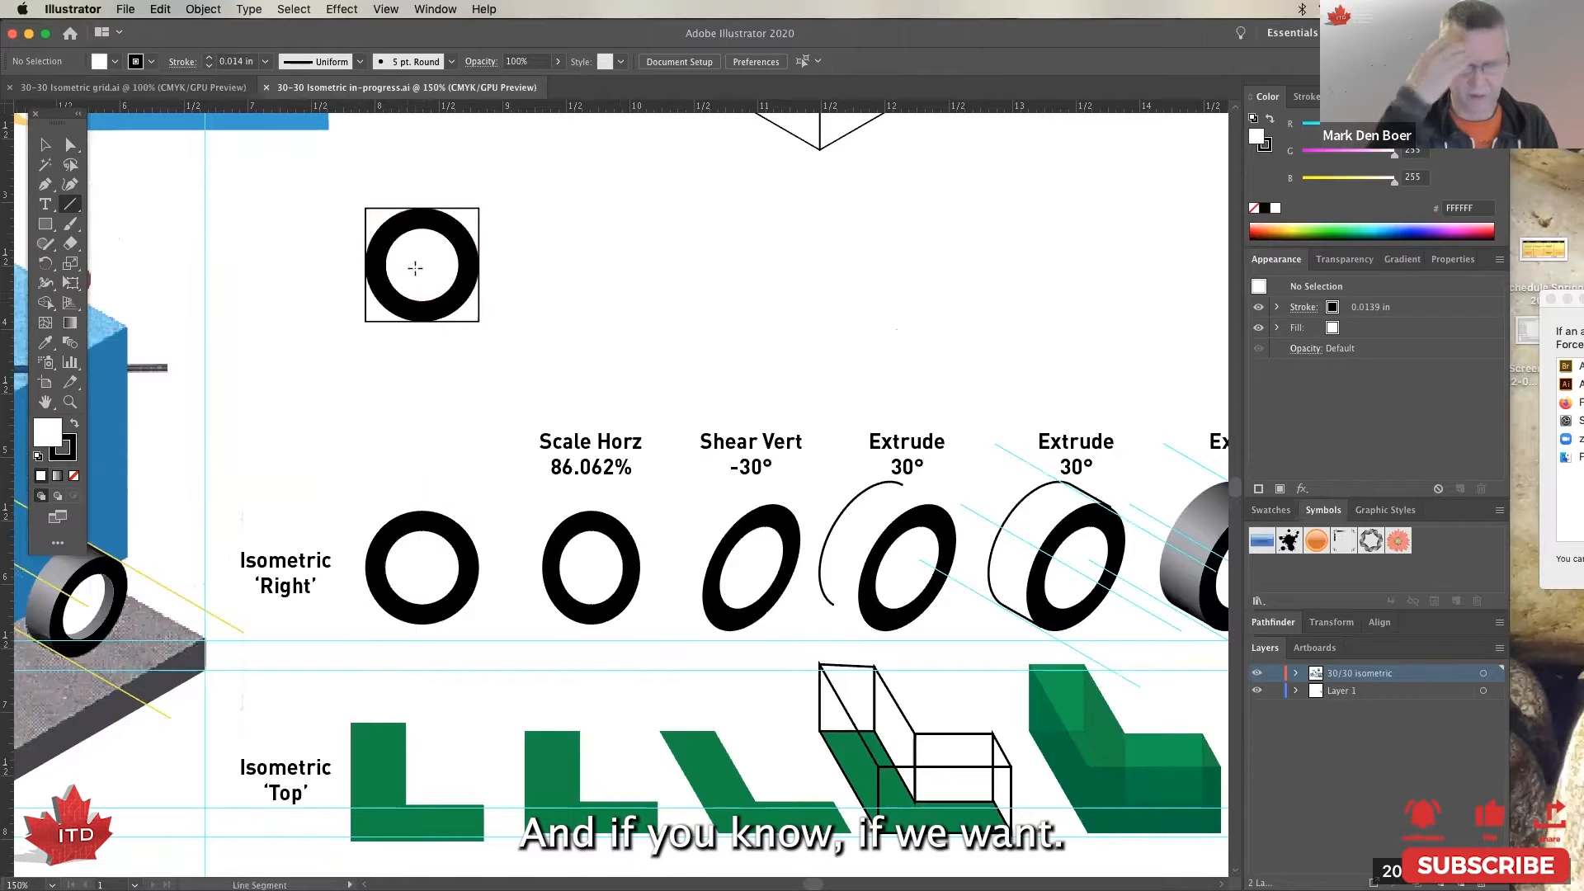
# Step: Draw a horizontal and a vertical centre line across the boxed ring and align the vertical line with the ring's centre
pyautogui.moveTo(482, 265); pyautogui.dragTo(364, 265)
pyautogui.moveTo(421, 206); pyautogui.dragTo(422, 322)
pyautogui.press('v')
pyautogui.click(276, 248)
pyautogui.press('super+equal')
pyautogui.press('super+equal')
pyautogui.moveTo(427, 371); pyautogui.dragTo(718, 774)
pyautogui.moveTo(524, 328); pyautogui.dragTo(516, 326)
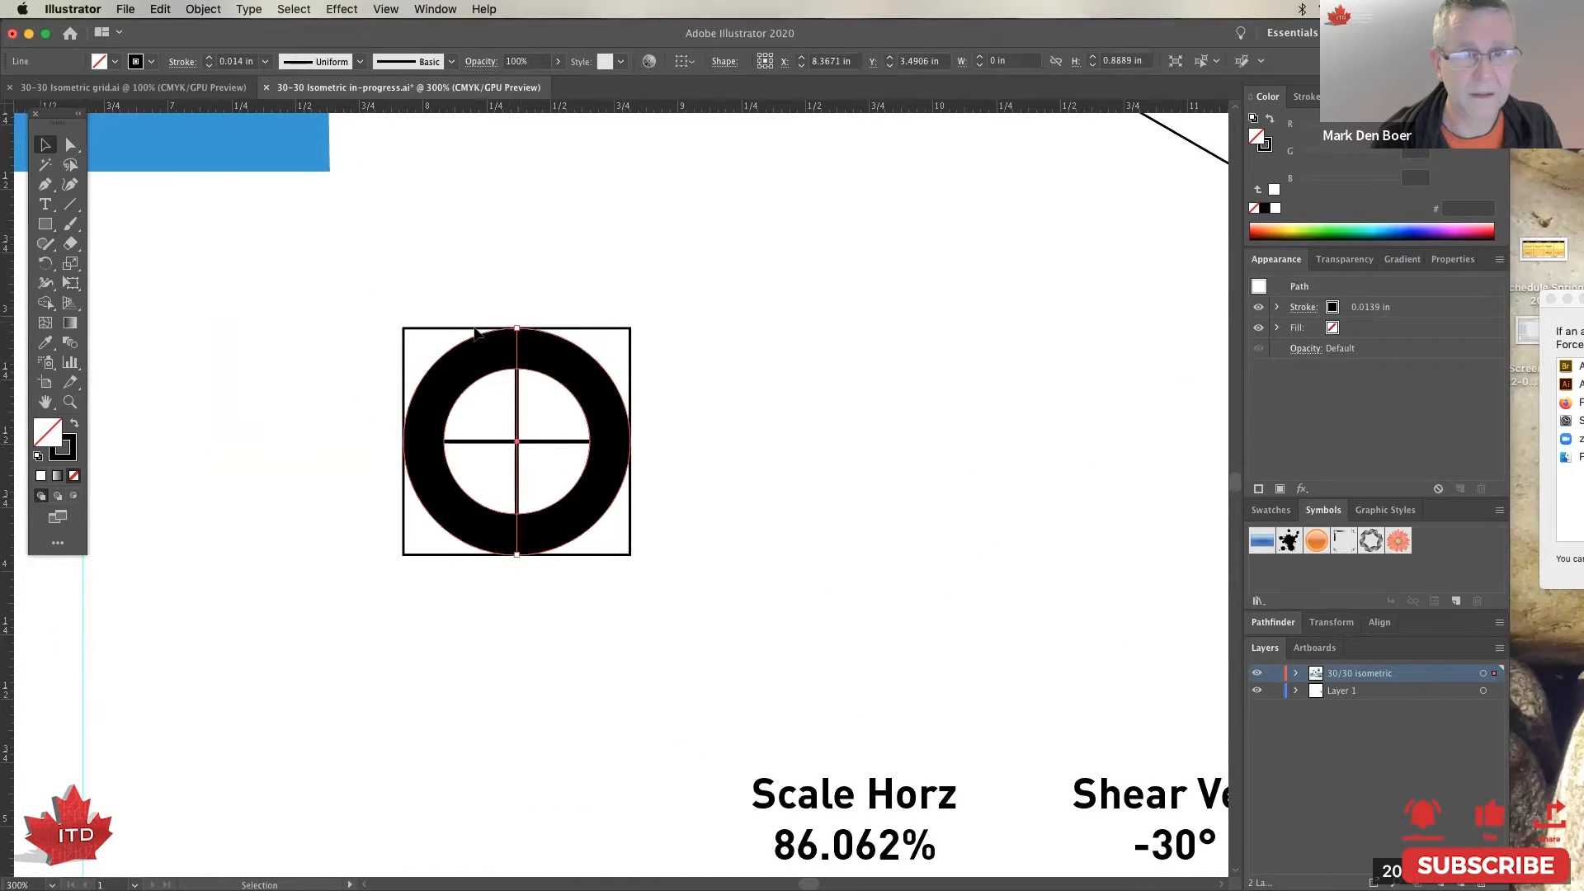
pyautogui.click(347, 371)
# Step: Try a 3D Extrude & Bevel effect on the boxed ring and its centre lines with 0 pt depth and the Isometric Right position
pyautogui.press('super+minus')
pyautogui.press('super+minus')
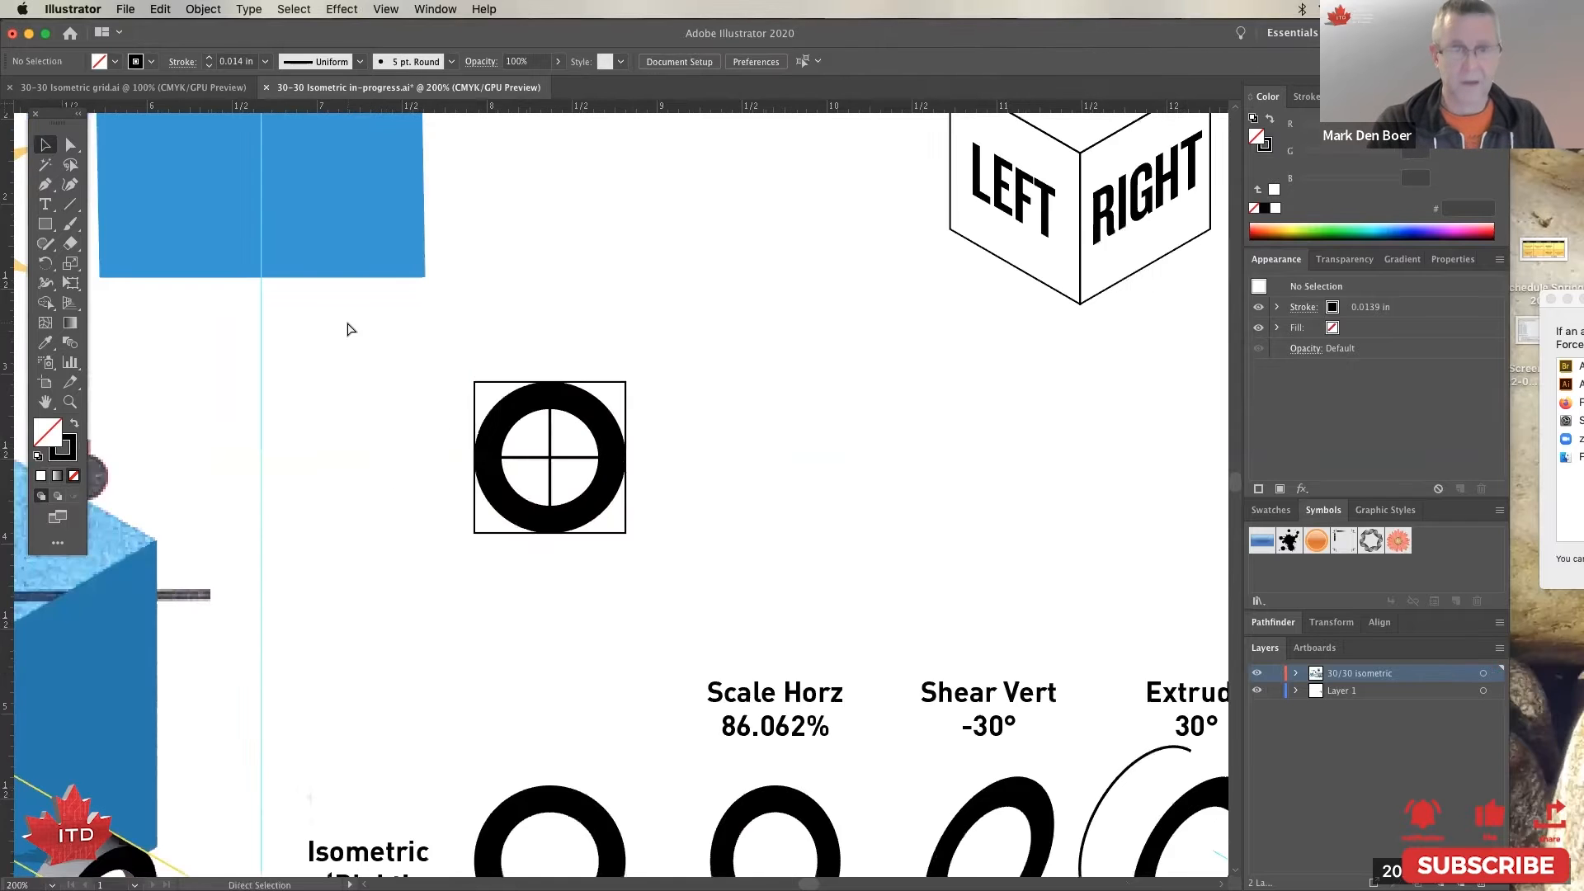
pyautogui.moveTo(363, 364); pyautogui.dragTo(126, 429)
pyautogui.moveTo(233, 392); pyautogui.dragTo(452, 545)
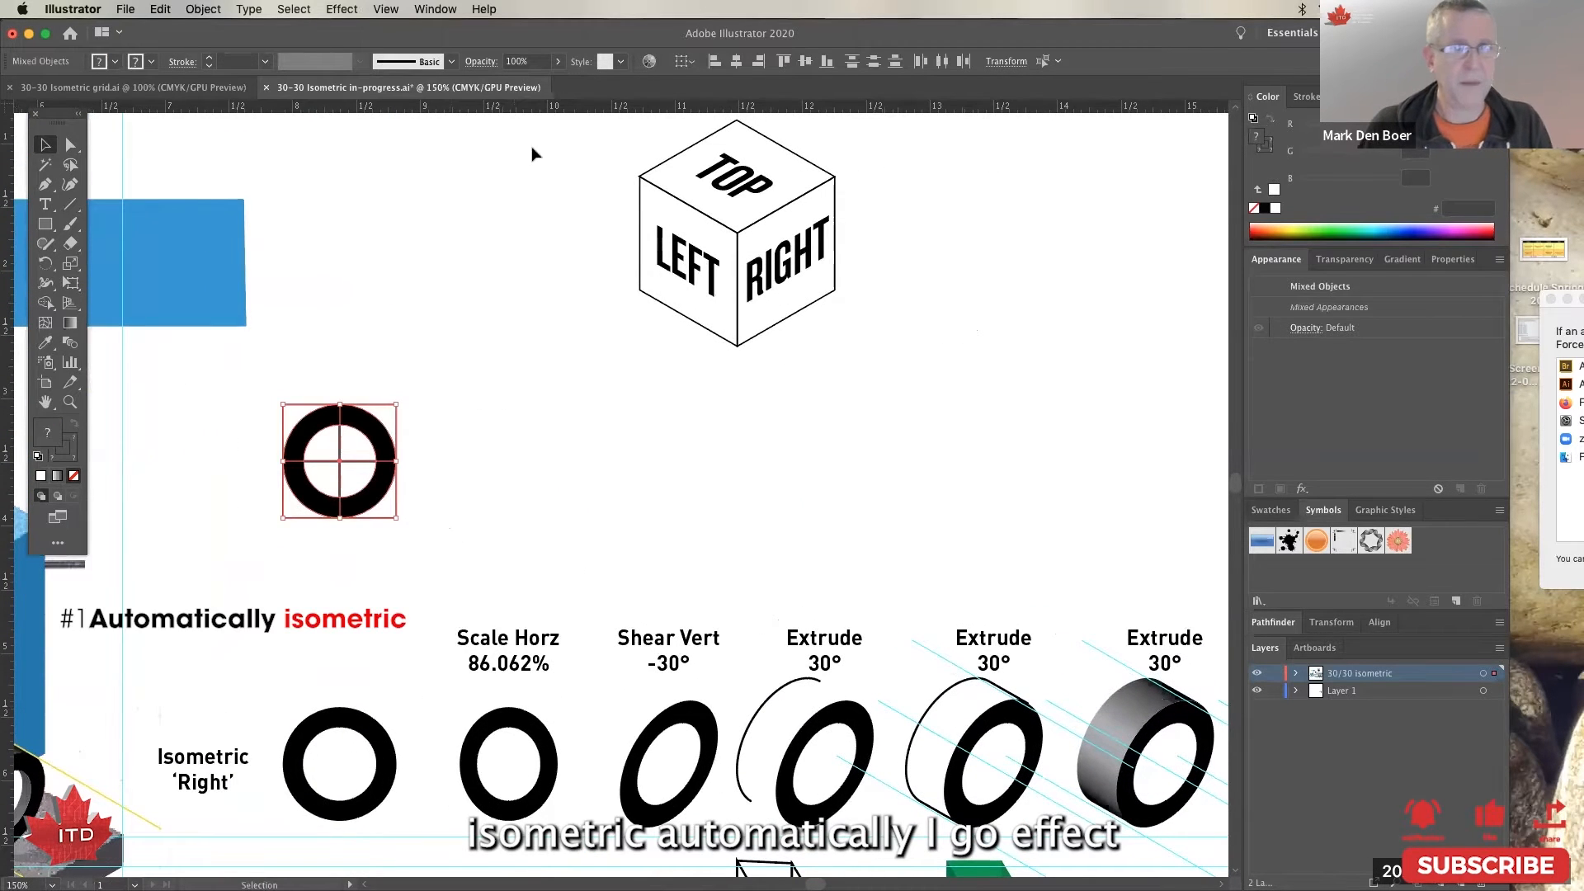
pyautogui.click(344, 10)
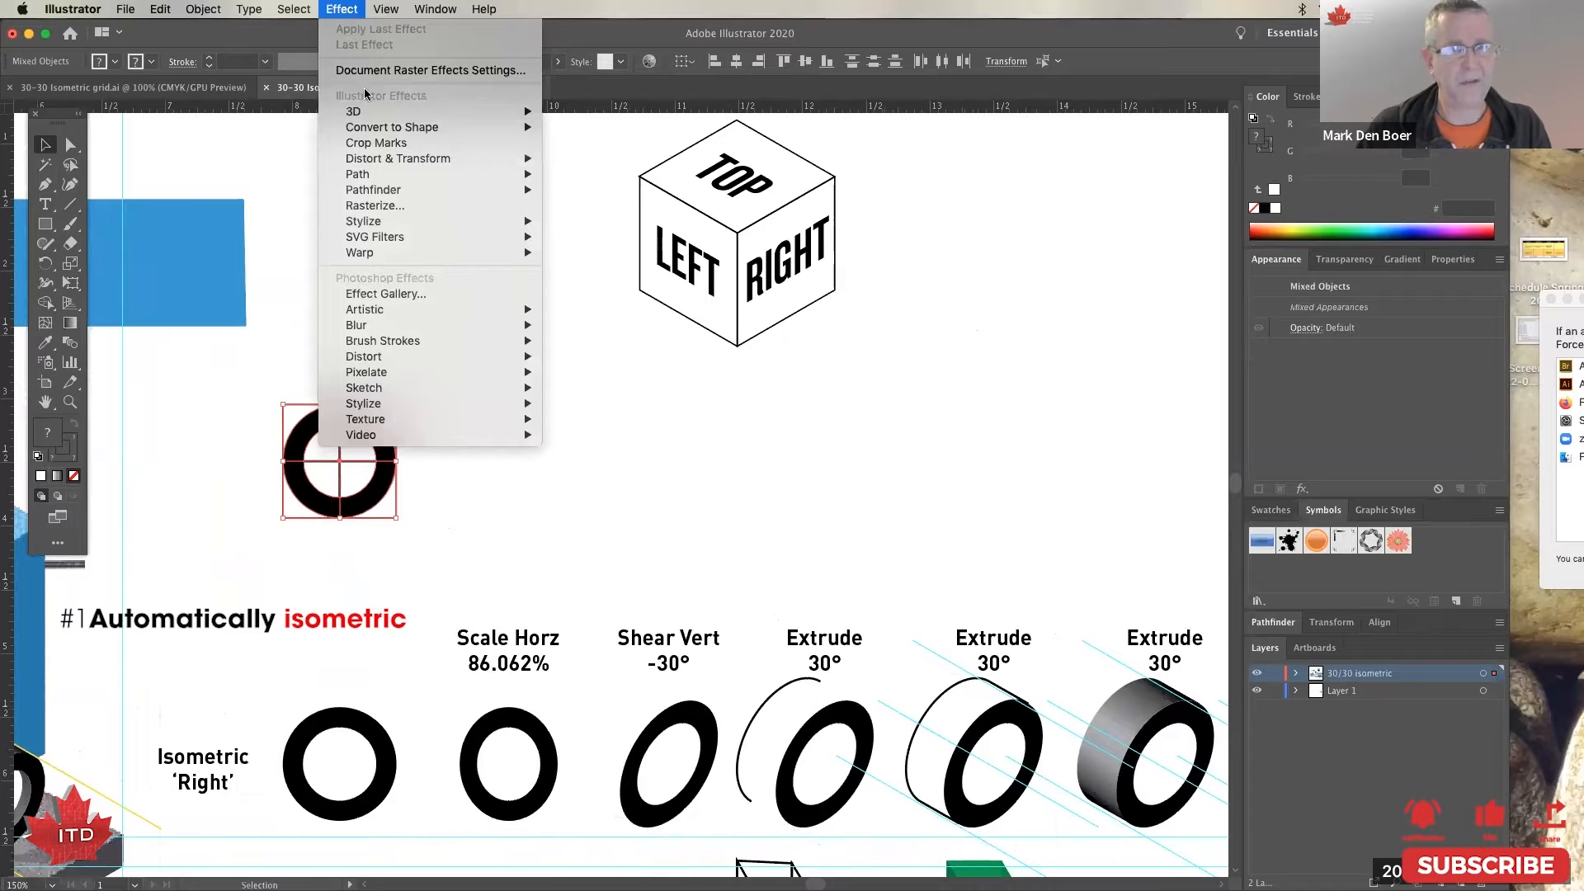
pyautogui.moveTo(366, 109)
pyautogui.click(565, 112)
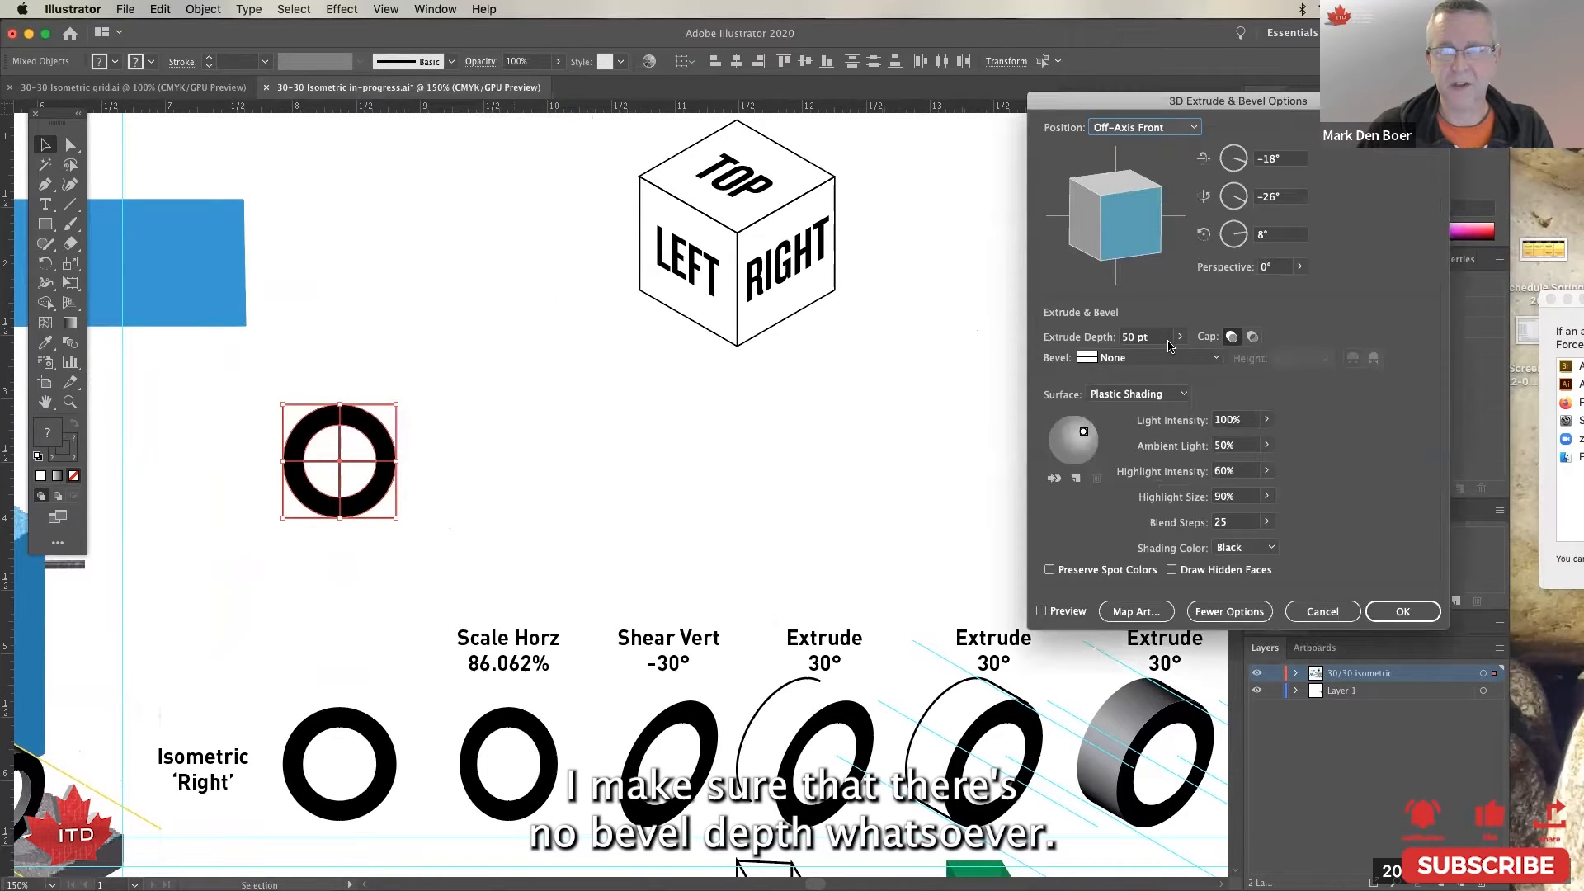
pyautogui.click(1180, 339)
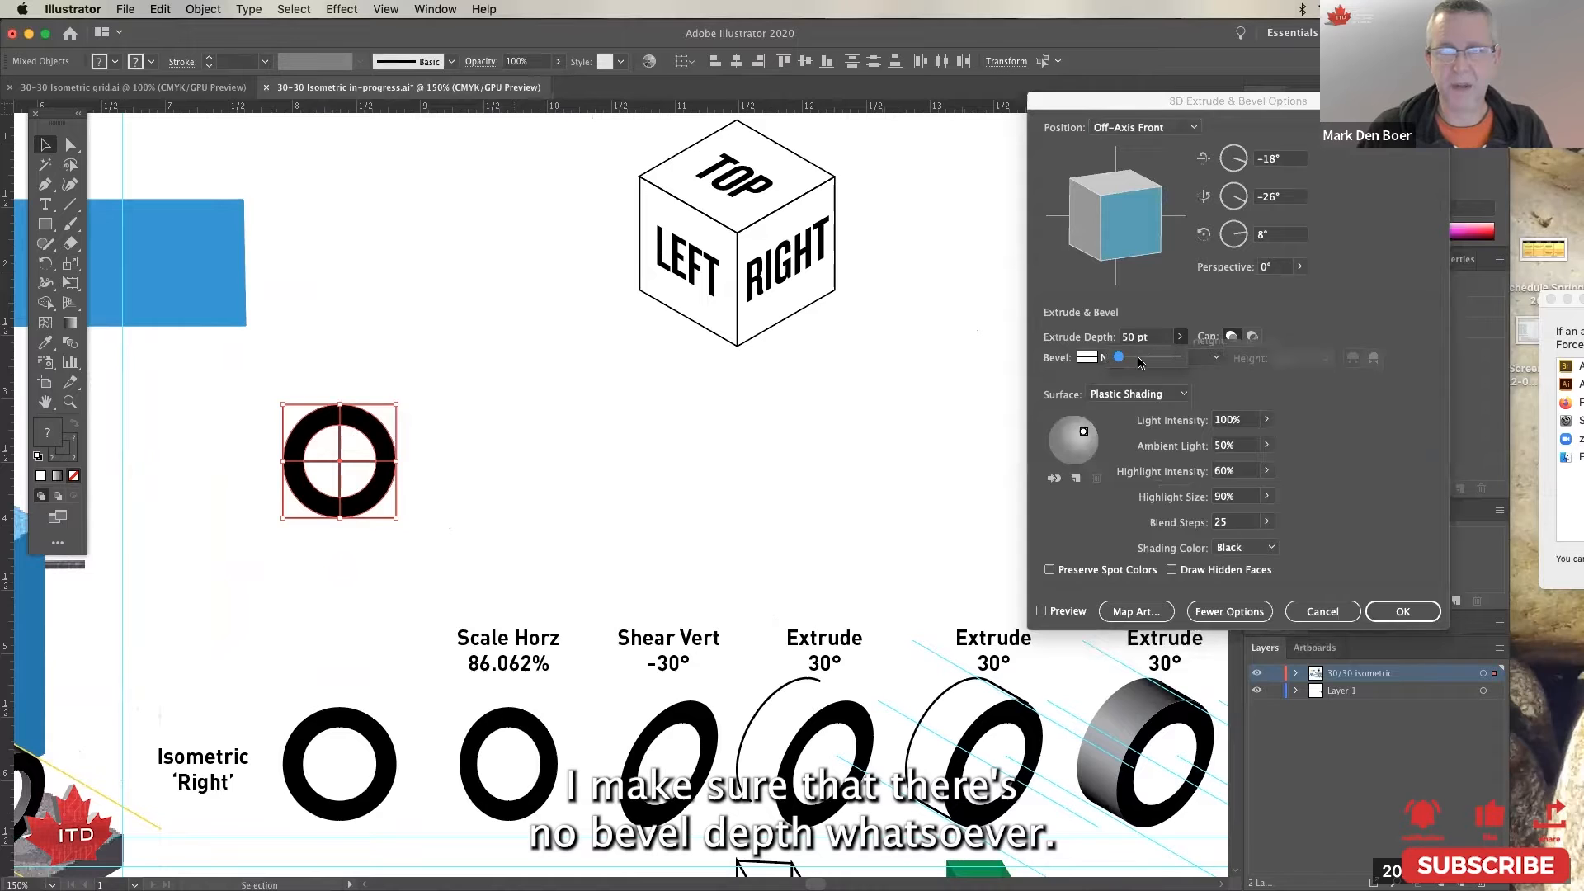
pyautogui.moveTo(1123, 363); pyautogui.dragTo(1057, 356)
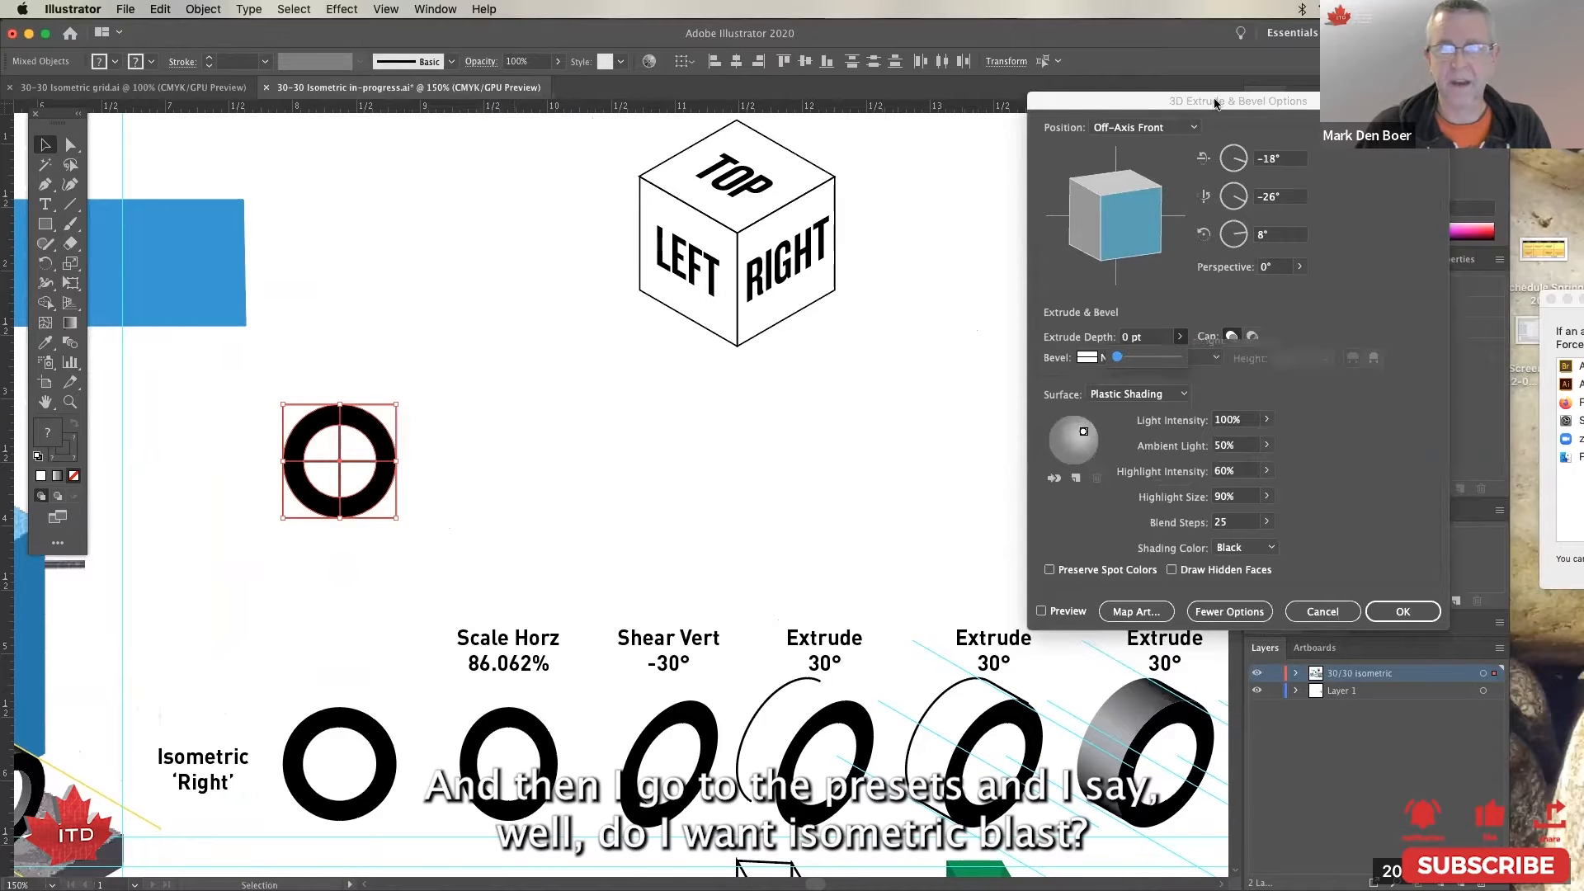
pyautogui.click(1195, 128)
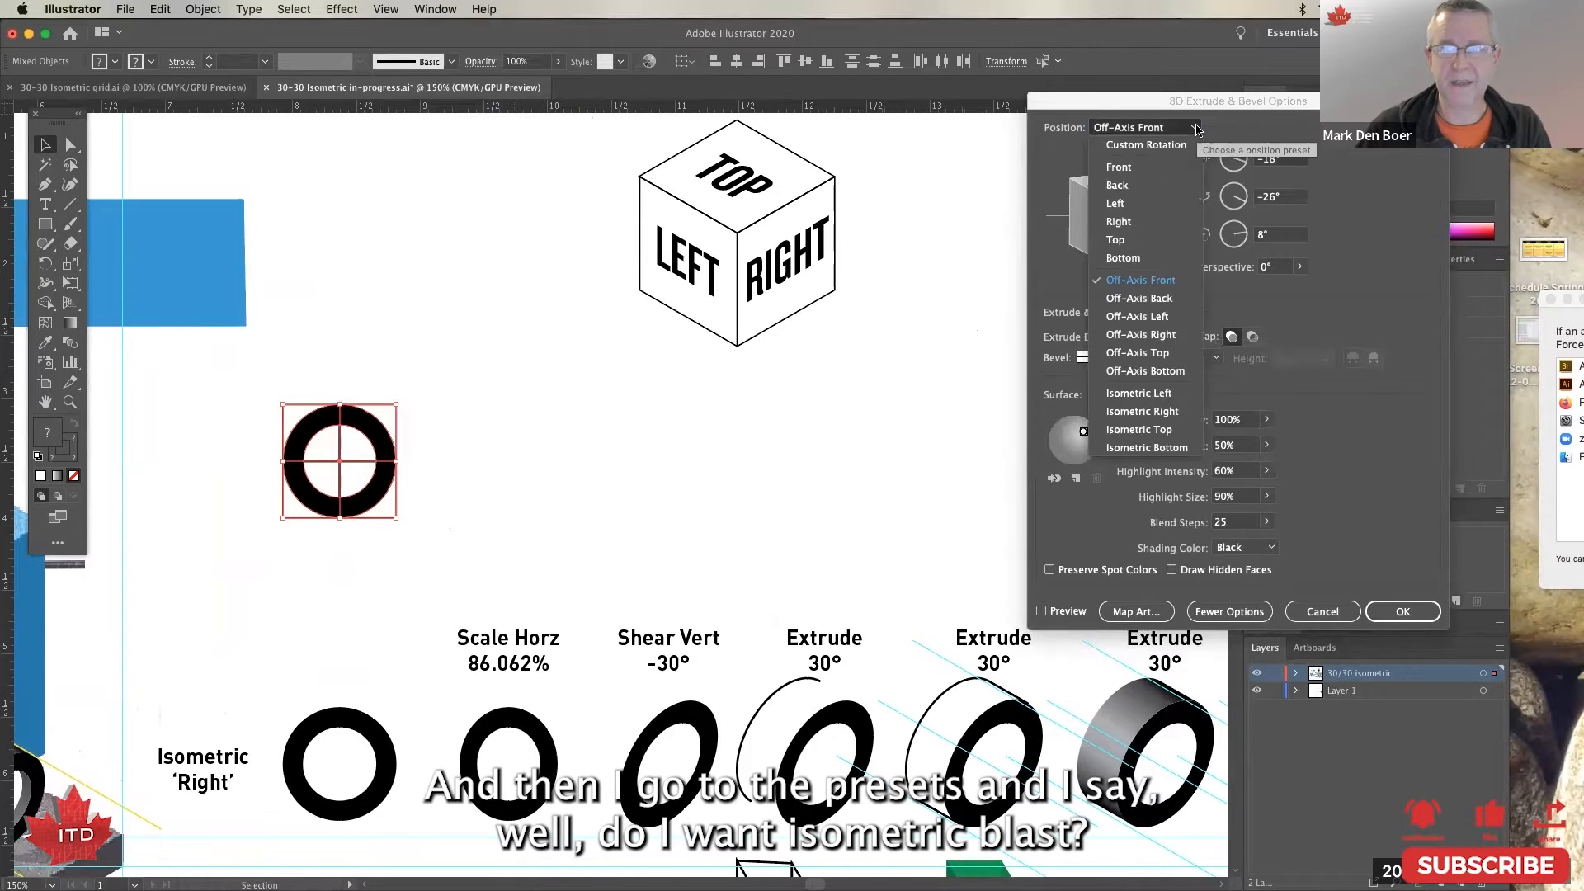
pyautogui.click(1143, 411)
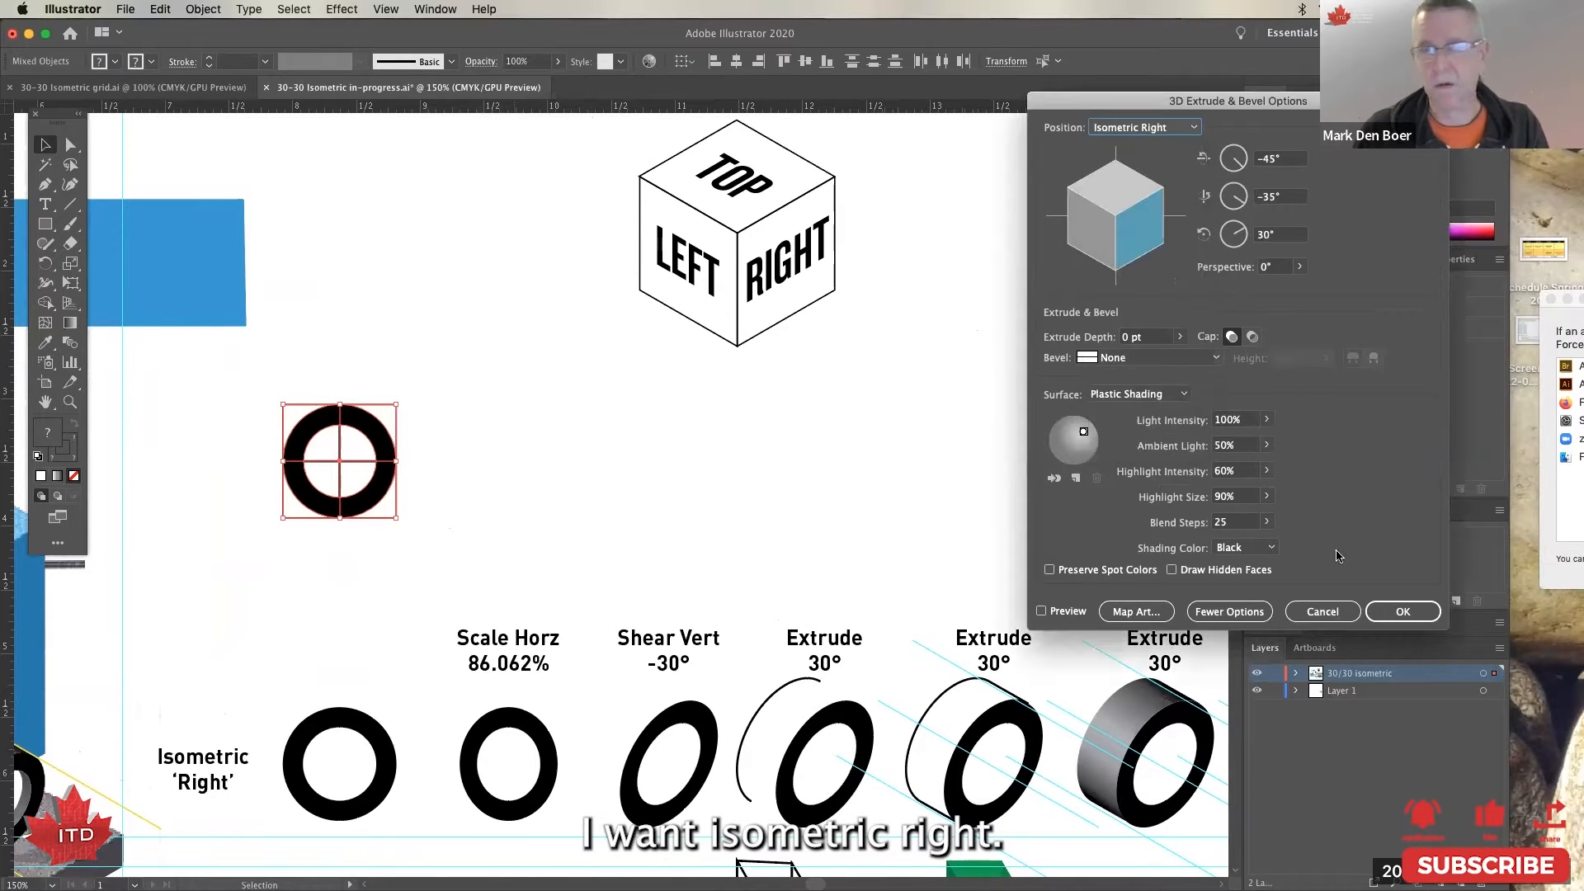
pyautogui.click(1401, 611)
pyautogui.click(914, 442)
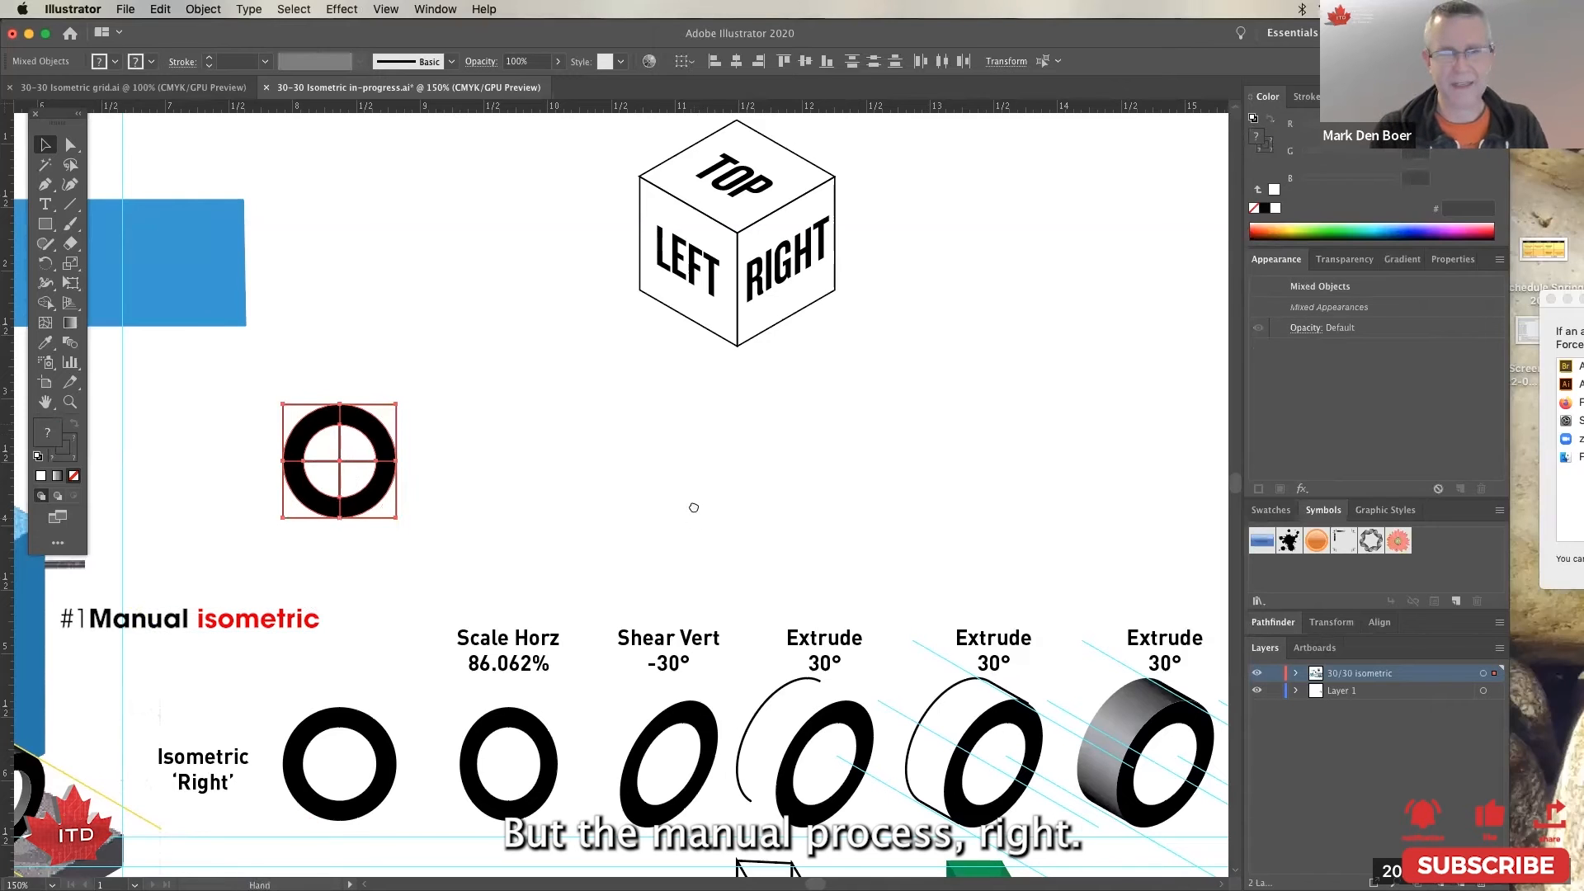
# Step: Duplicate the boxed ring beside the original and scale the copy non-uniformly to 86.062% horizontally, keeping 100% vertically
pyautogui.scroll(-2, 693, 506)
pyautogui.hscroll(1, 672, 463)
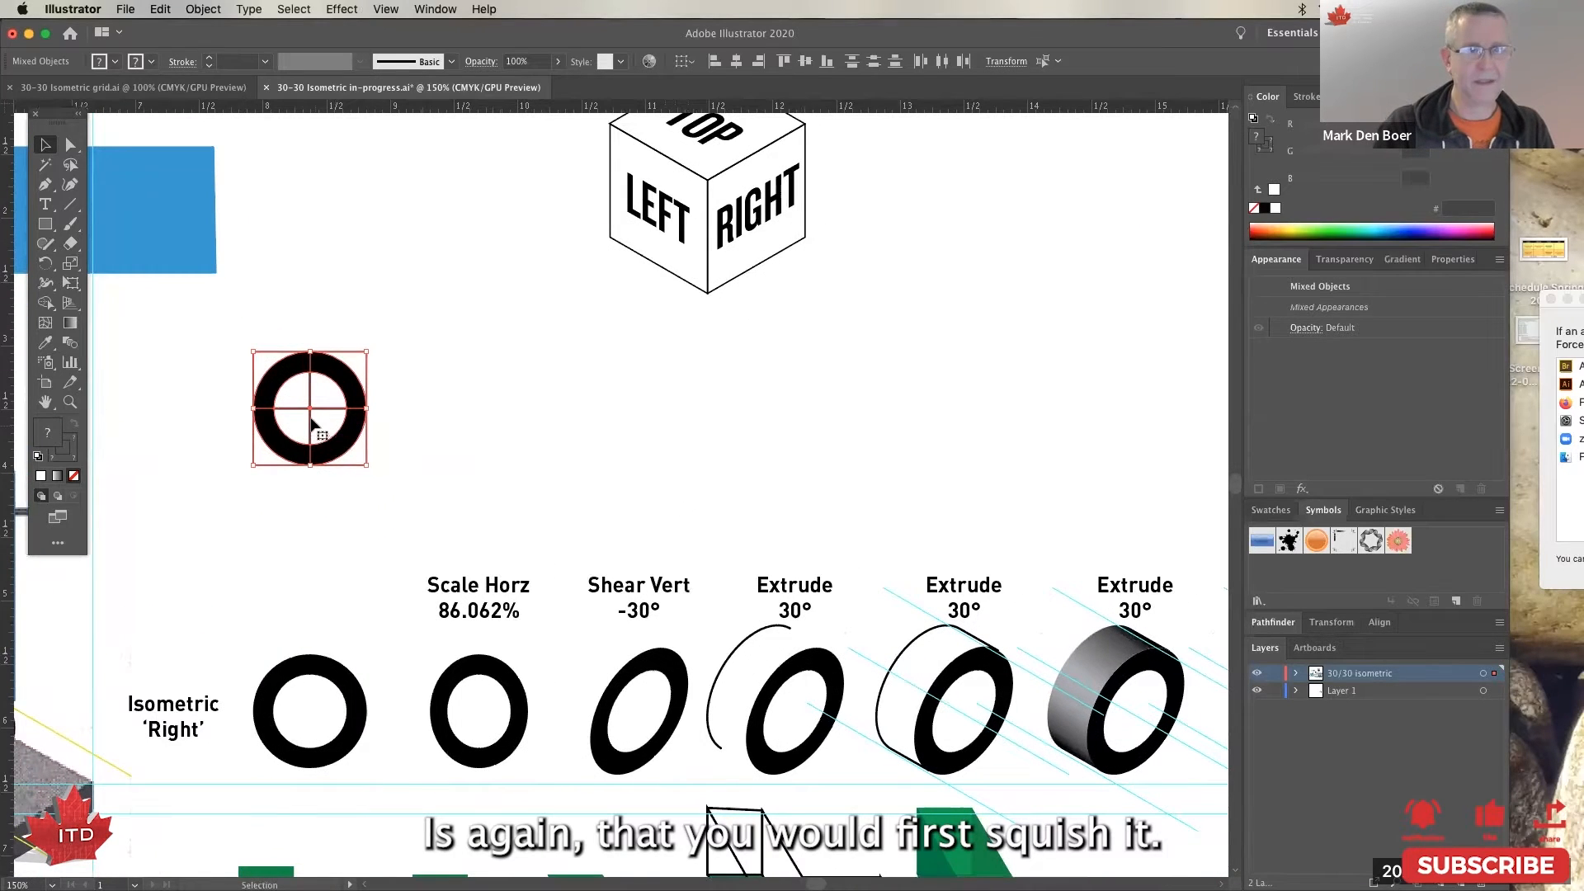
pyautogui.moveTo(345, 449); pyautogui.dragTo(515, 445)
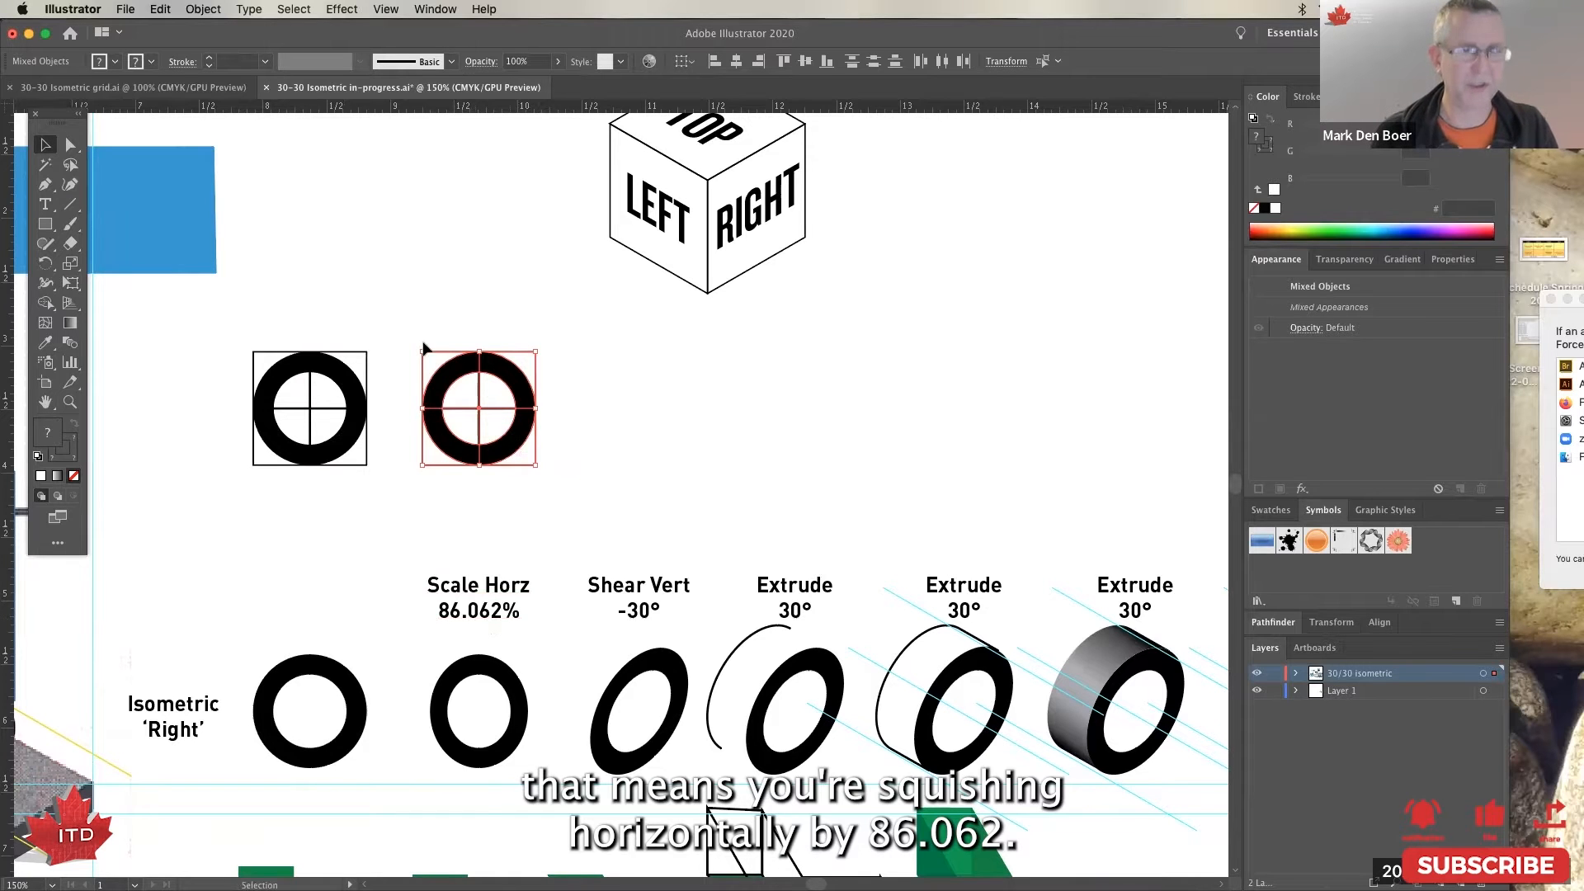
pyautogui.click(195, 10)
pyautogui.moveTo(212, 31)
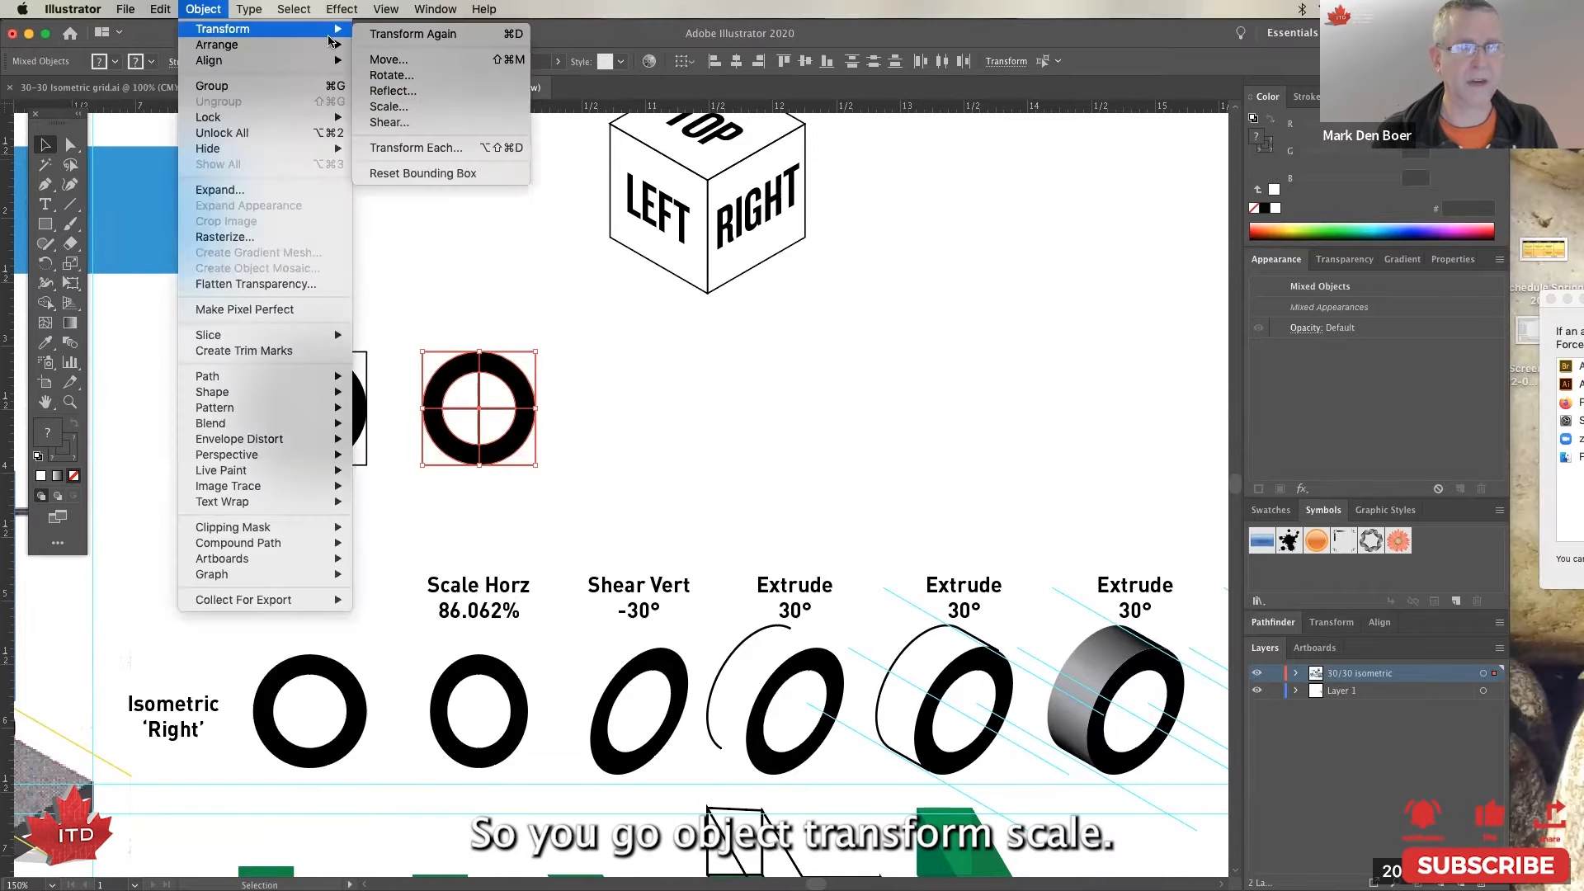
pyautogui.click(401, 110)
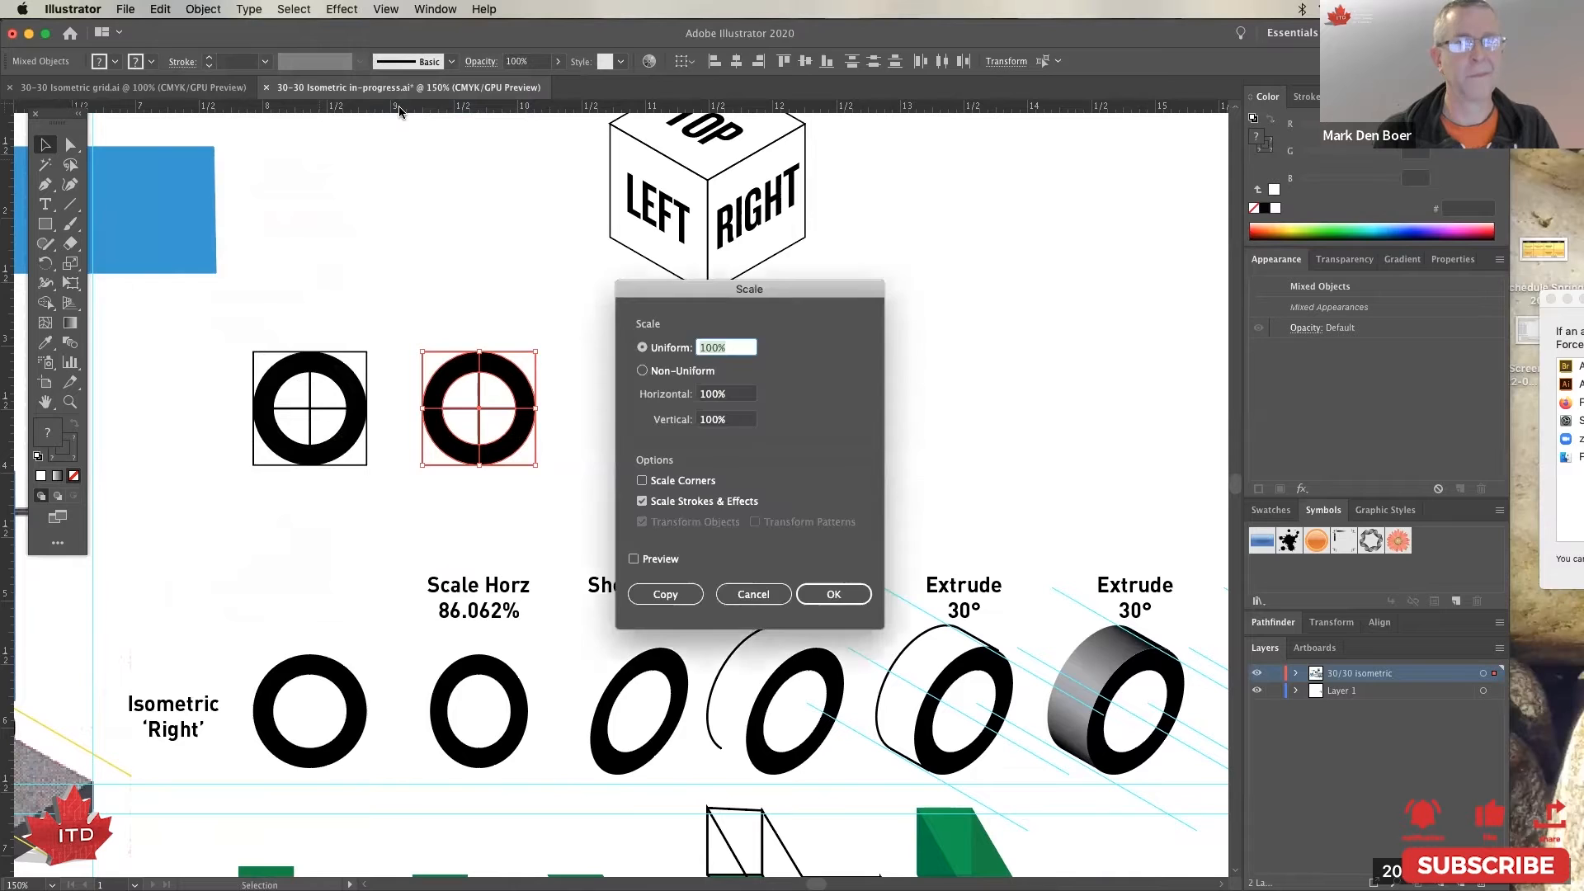
pyautogui.click(665, 374)
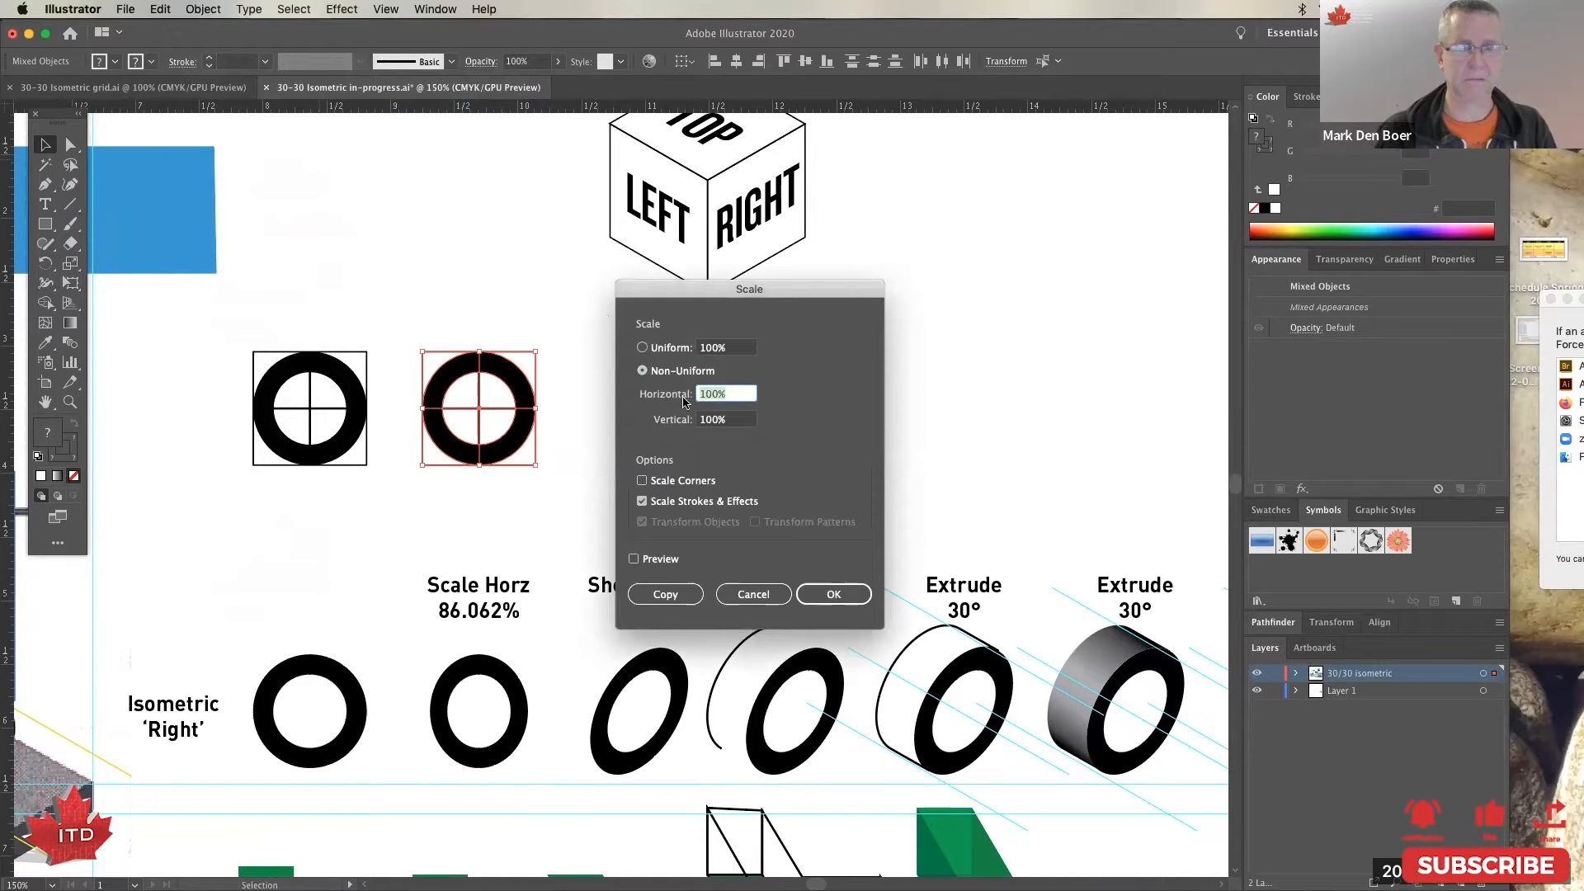
pyautogui.write('86.062')
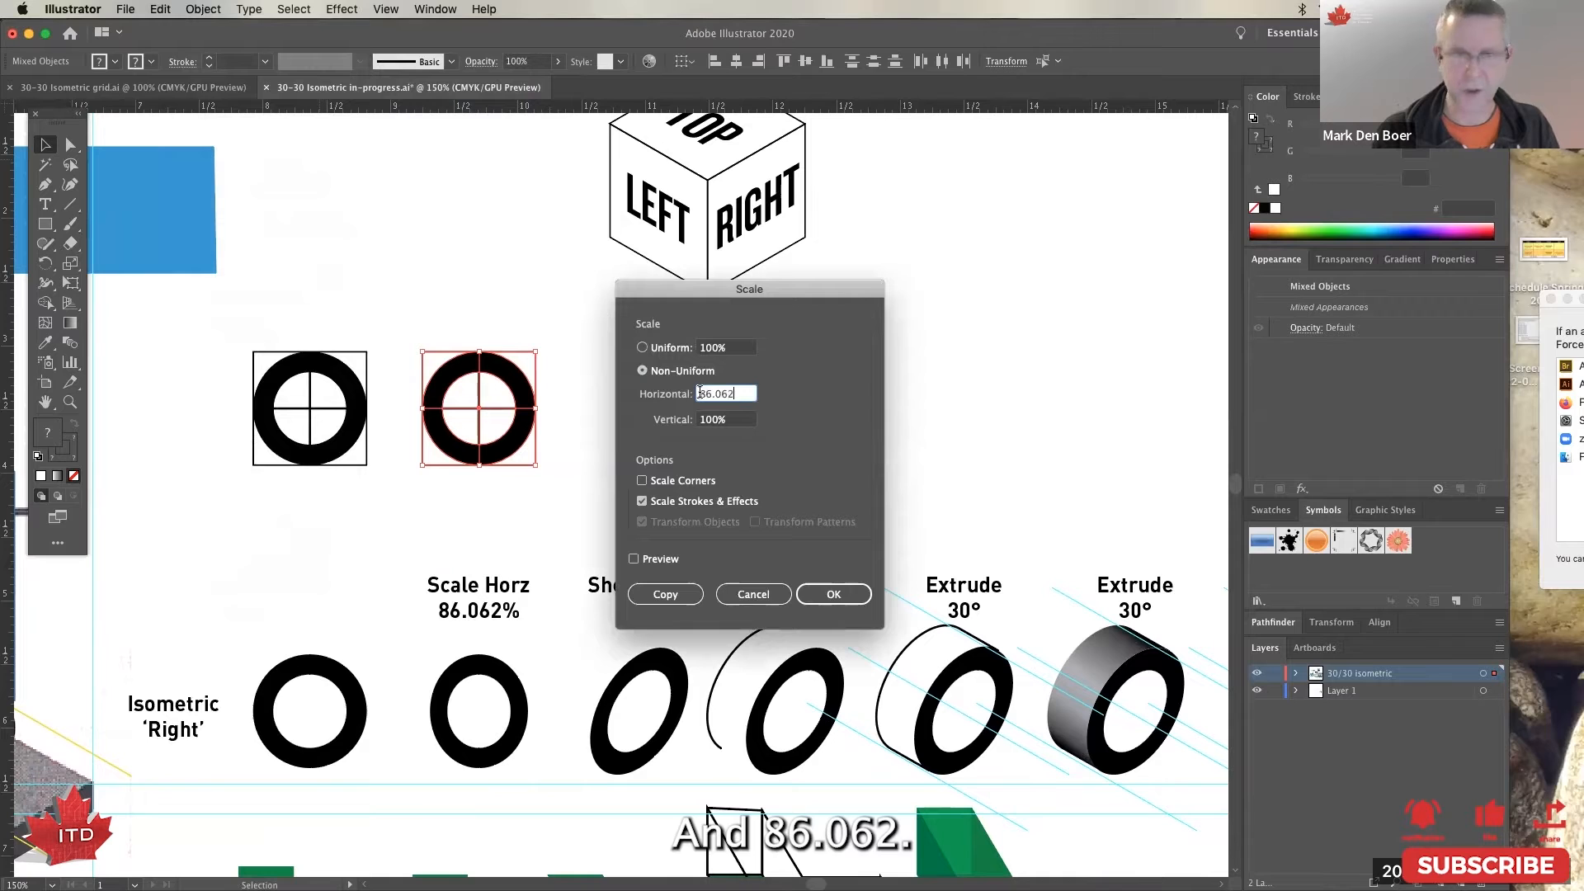
pyautogui.click(833, 594)
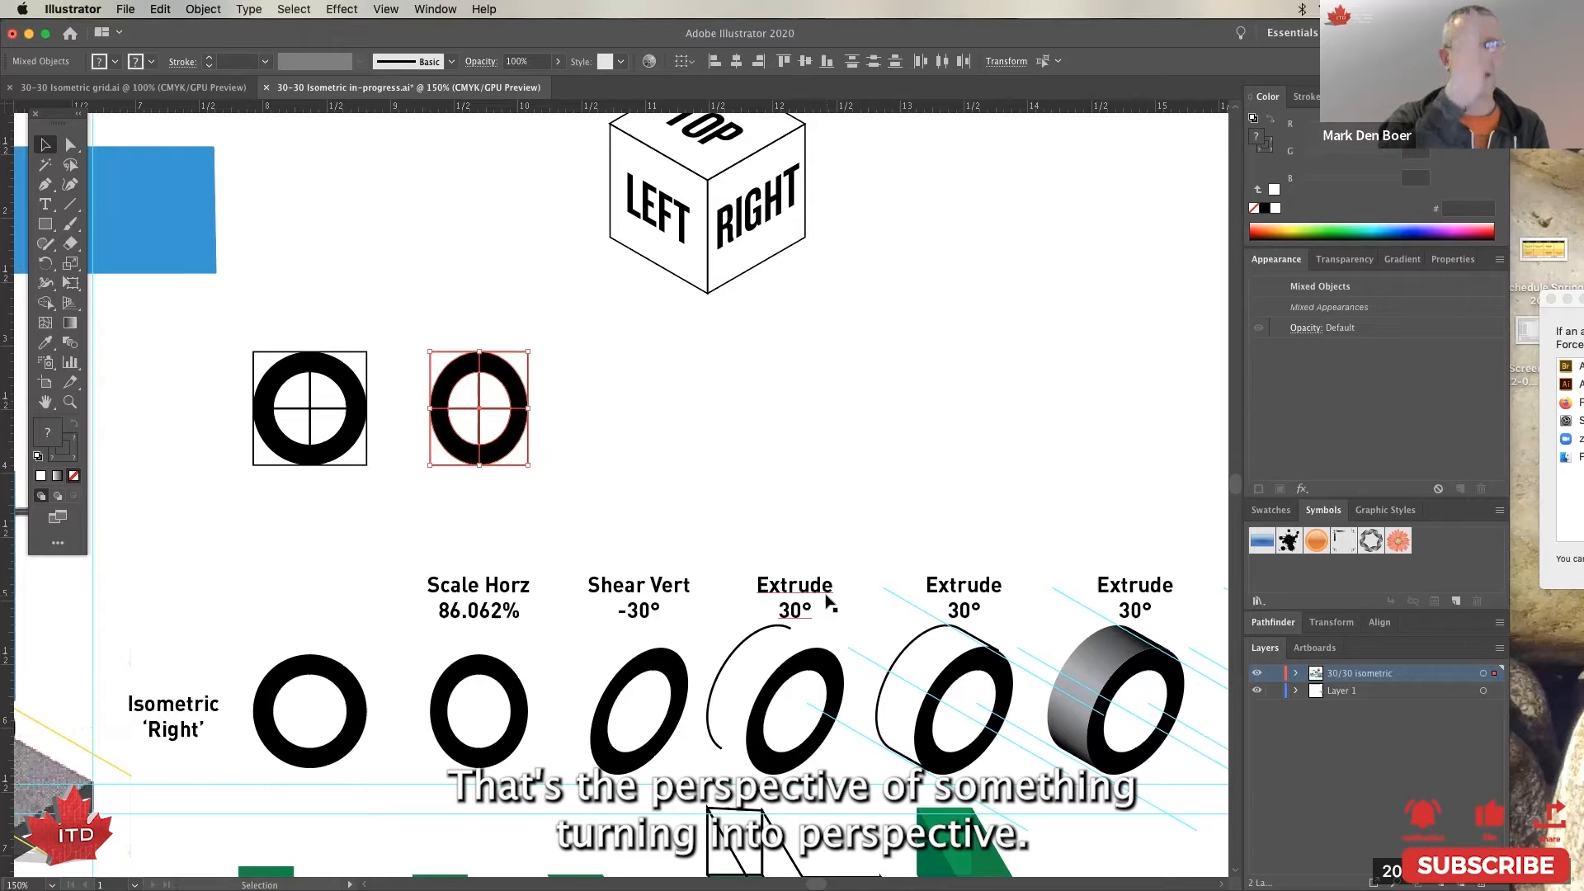
# Step: Duplicate the narrowed ring alongside it and preview a 30° shear on the copy along the vertical axis
pyautogui.moveTo(511, 437); pyautogui.dragTo(677, 462)
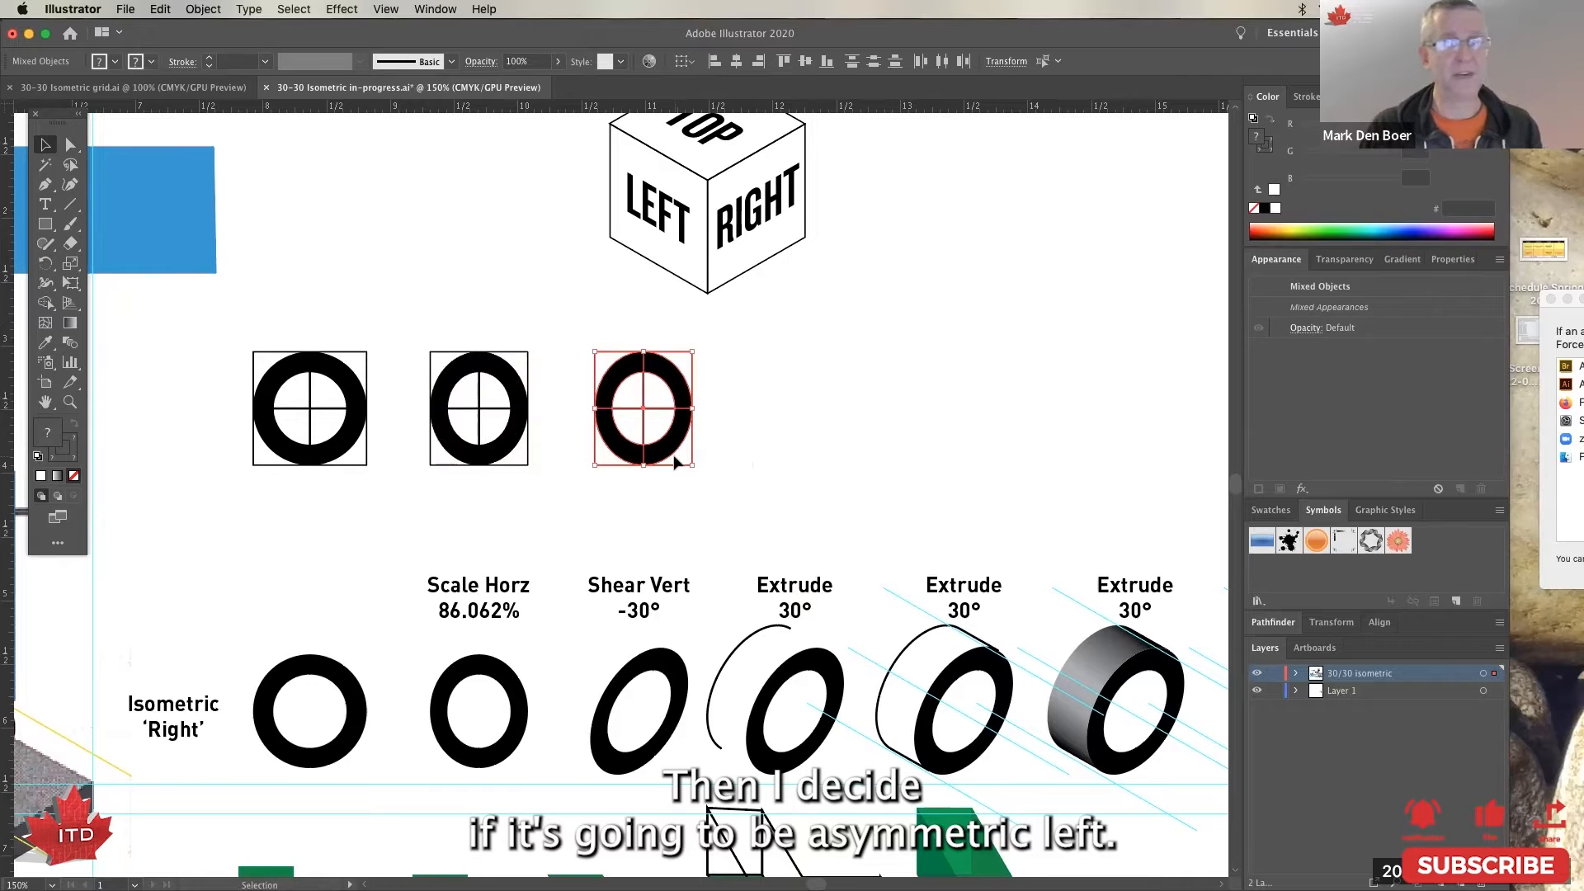
pyautogui.click(205, 9)
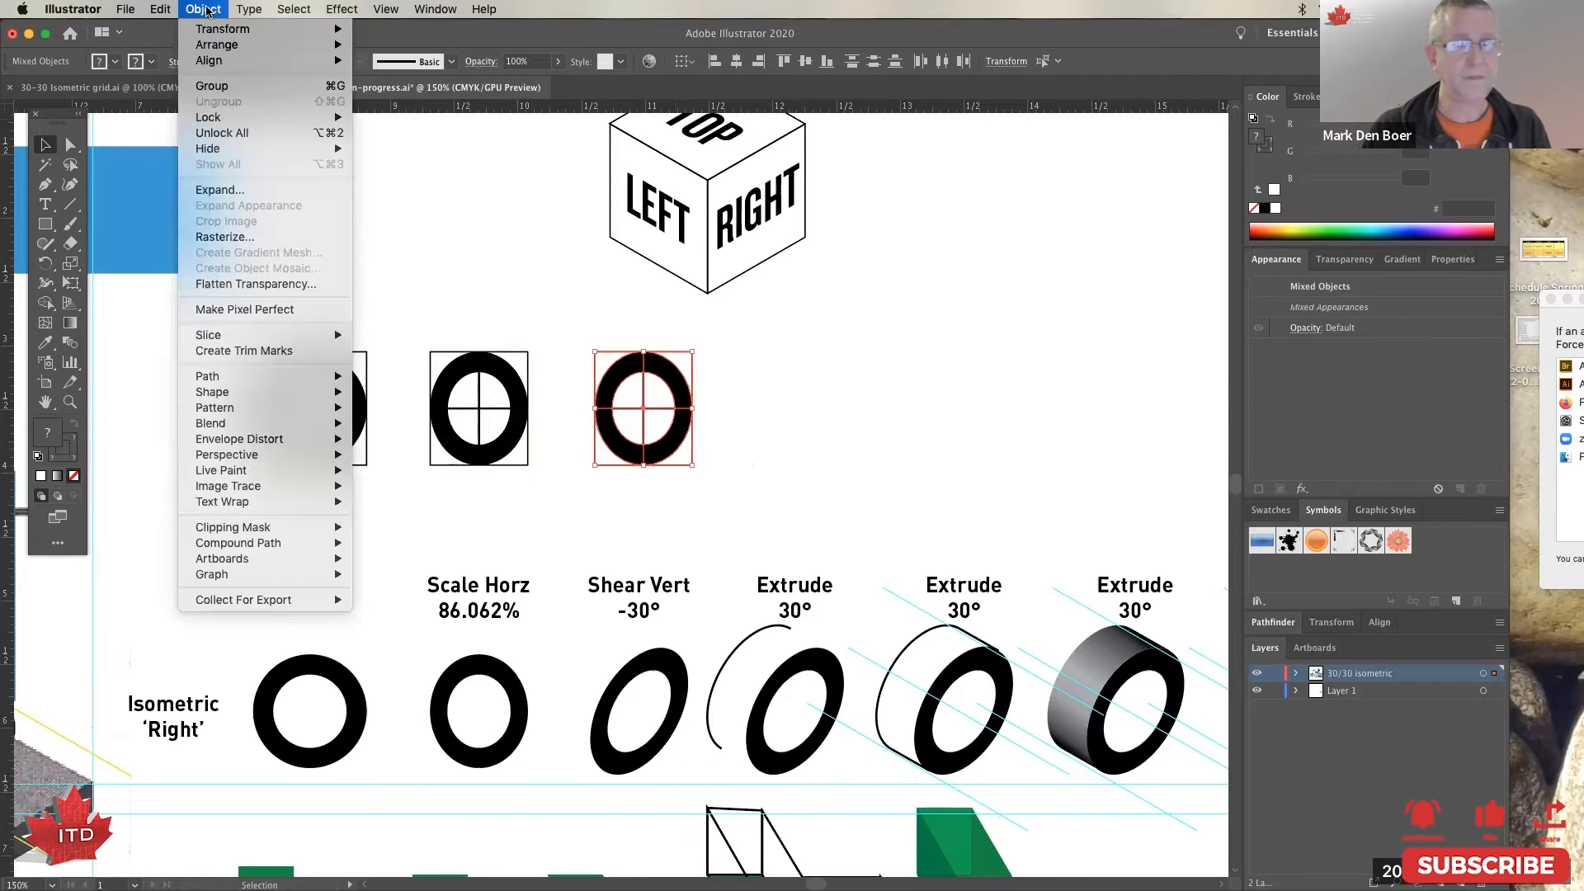
pyautogui.moveTo(302, 27)
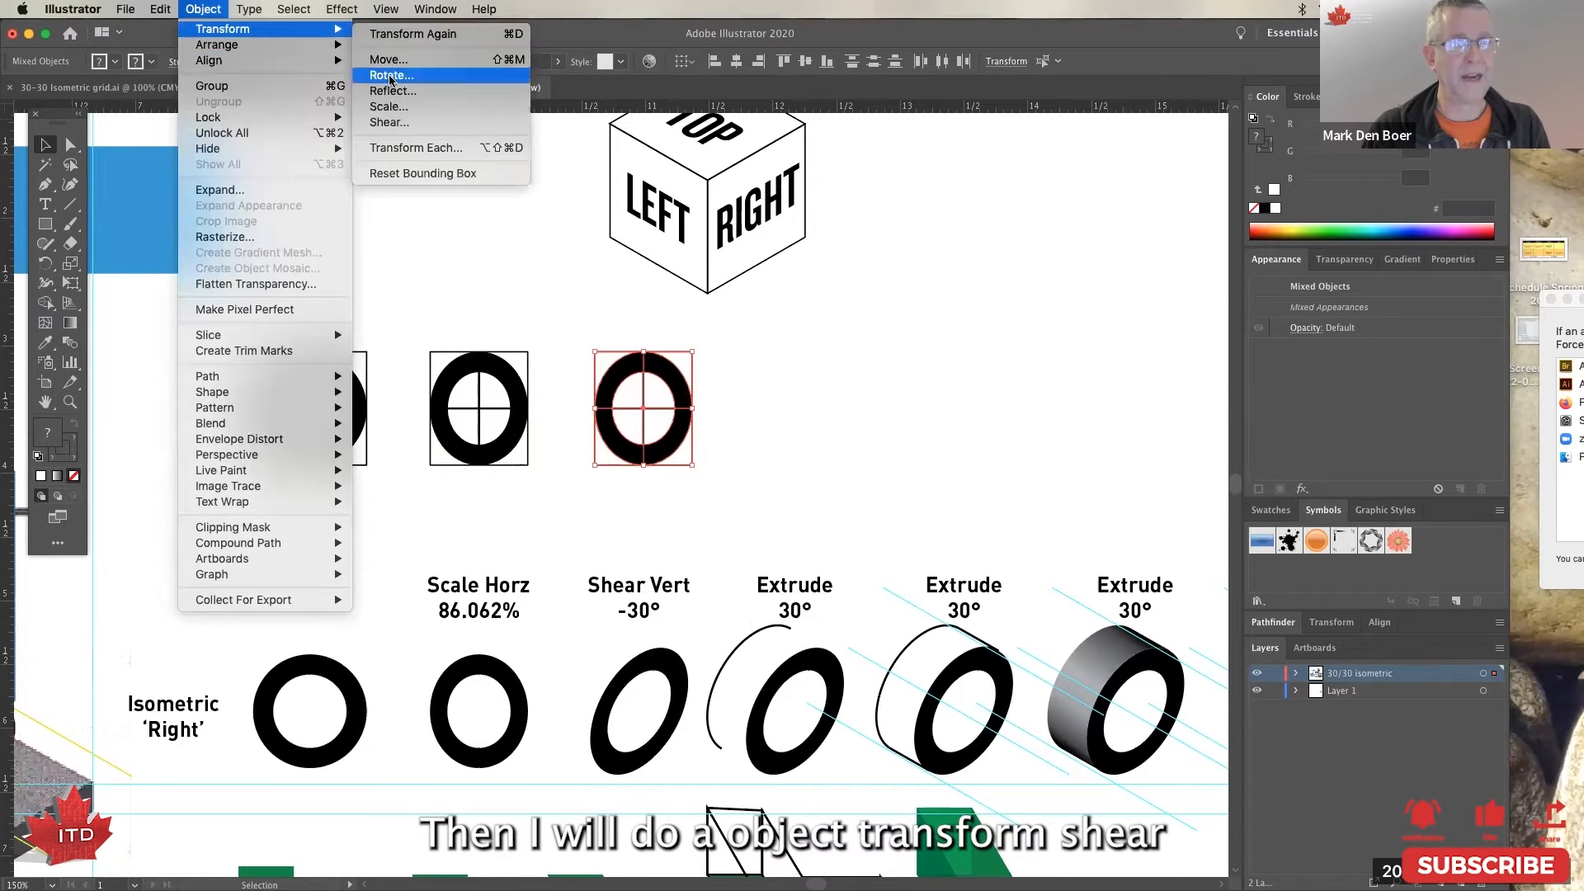
pyautogui.click(390, 123)
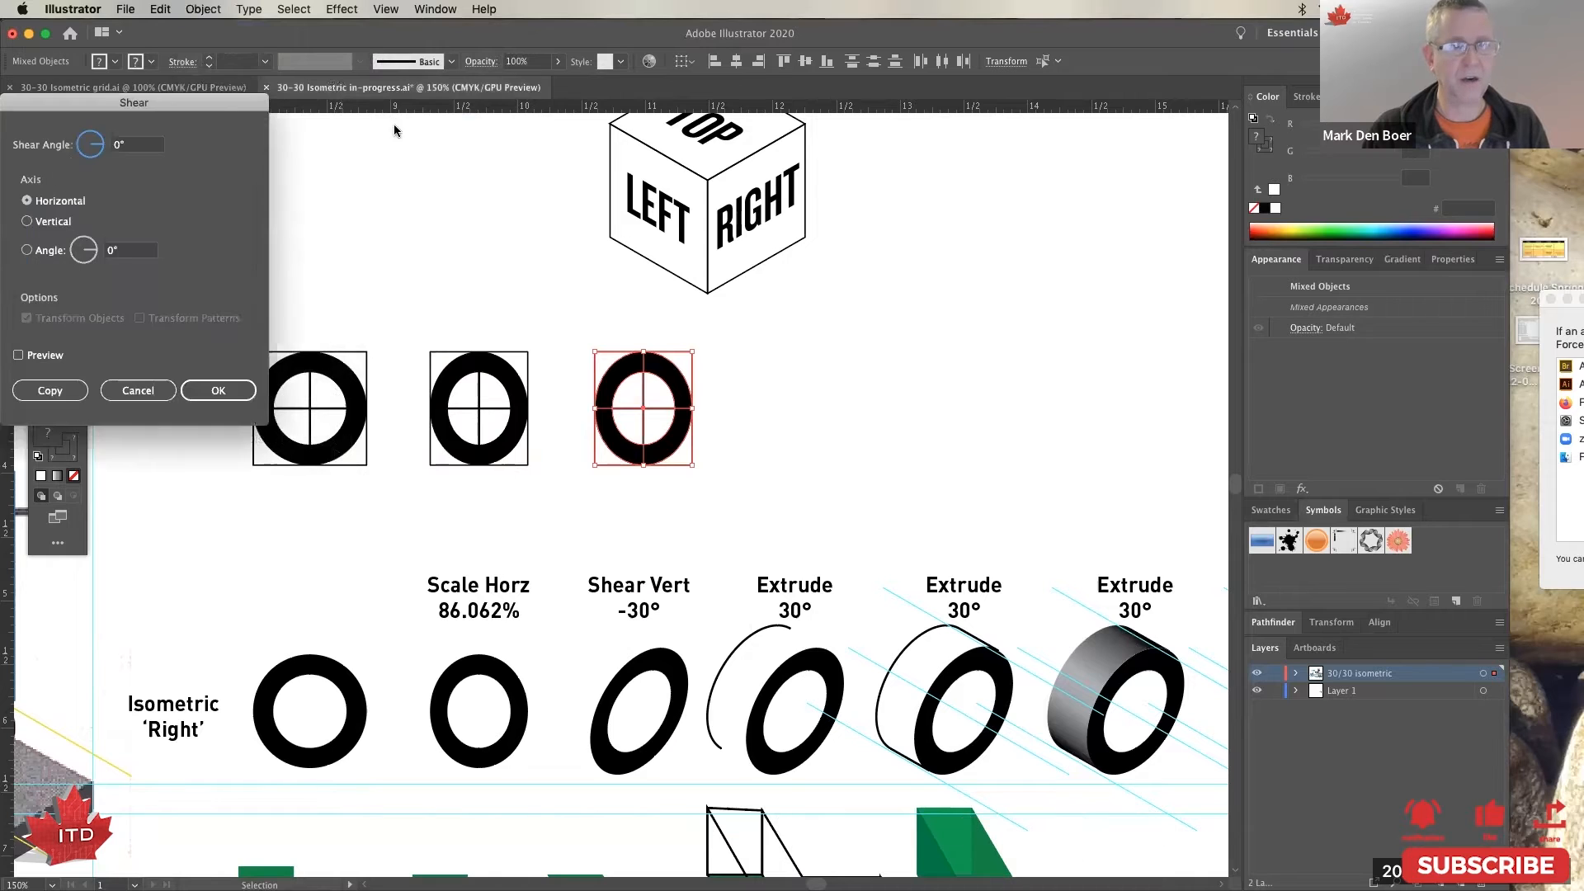
pyautogui.moveTo(221, 105); pyautogui.dragTo(310, 138)
pyautogui.click(195, 176)
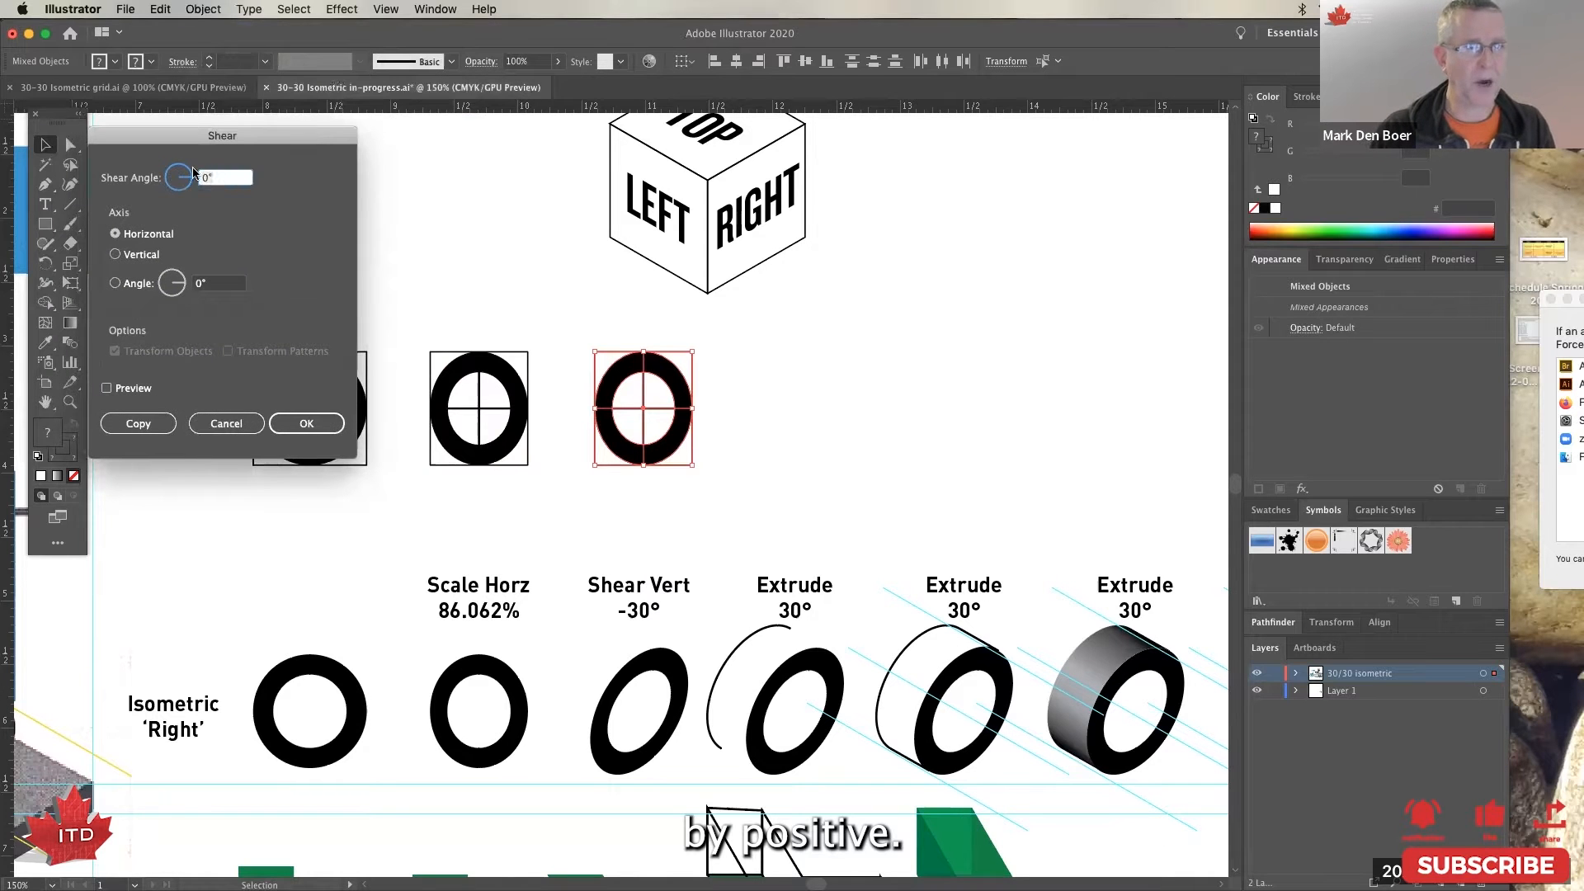
pyautogui.write('30')
pyautogui.click(117, 255)
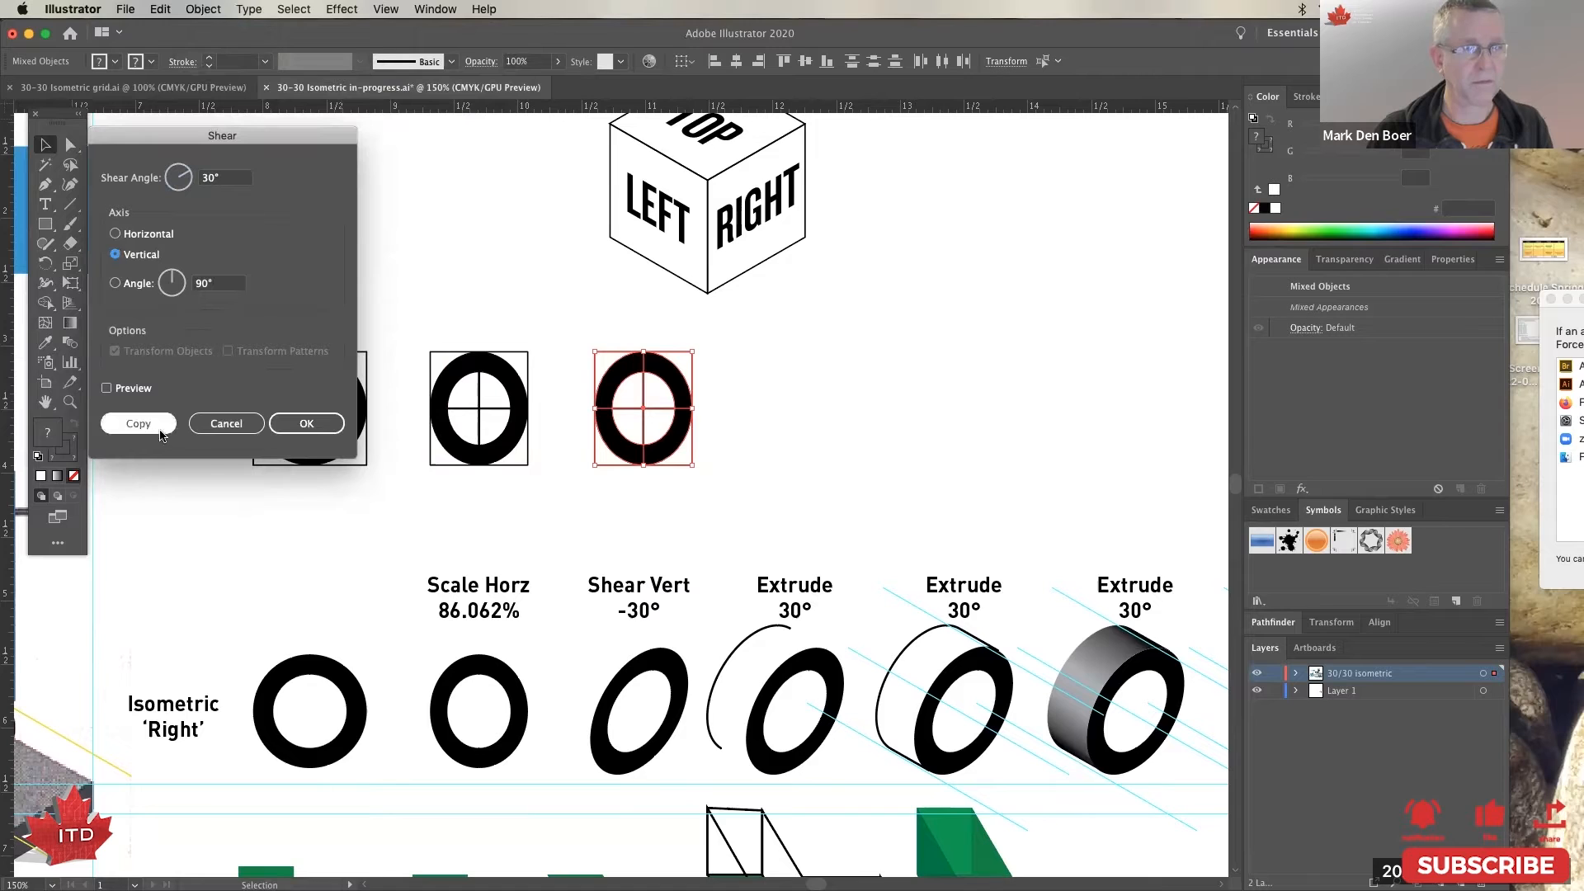
pyautogui.click(144, 388)
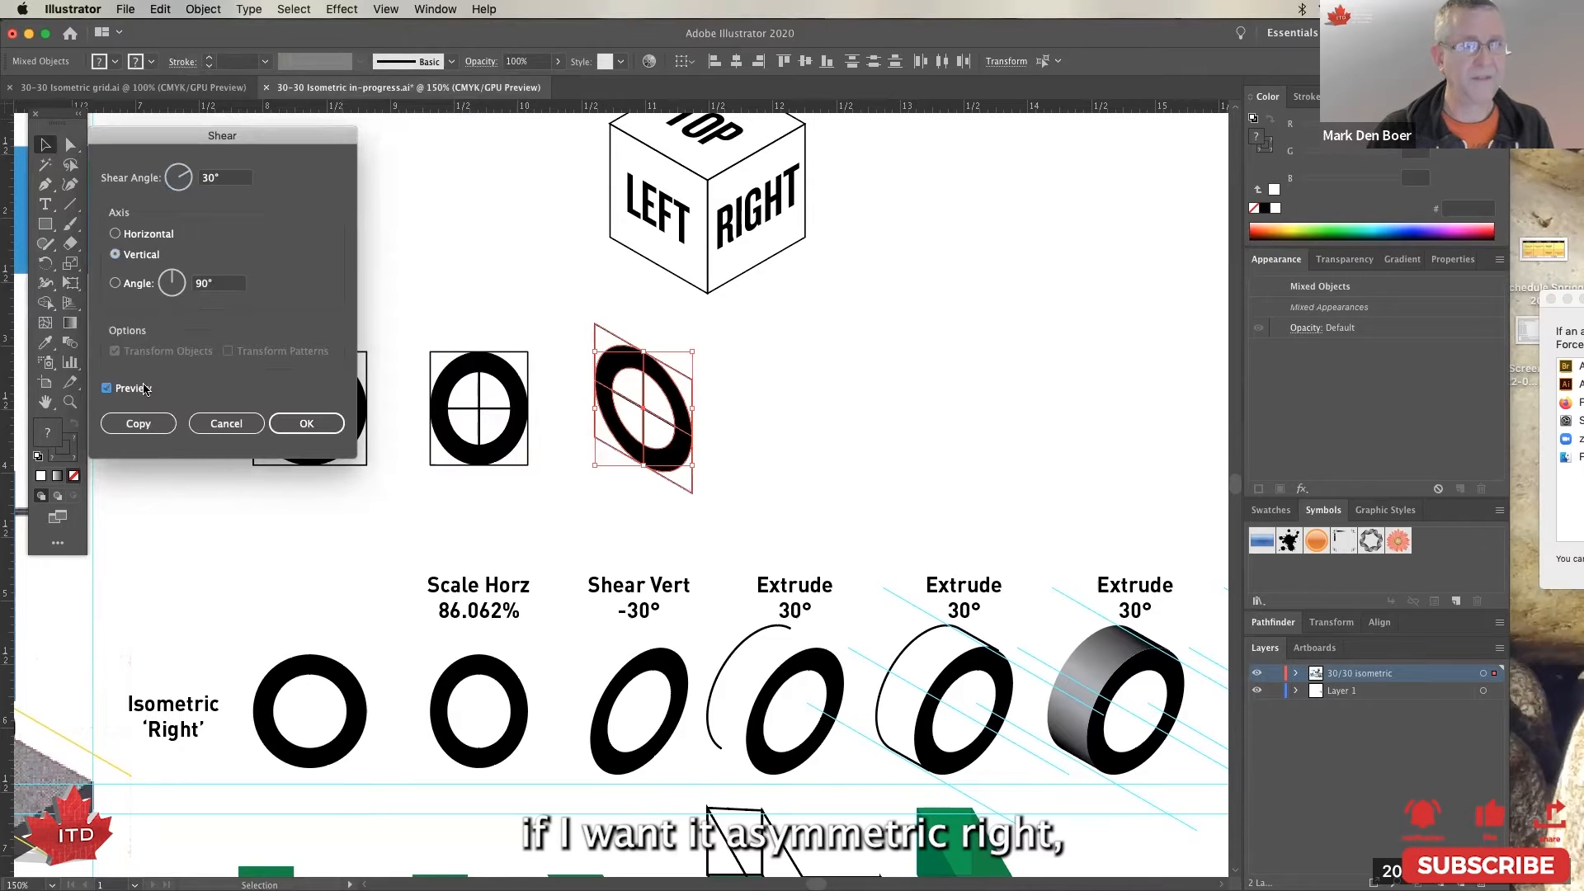
# Step: Change the shear angle to -30° on the vertical axis and apply it to the third ring
pyautogui.doubleClick(208, 180)
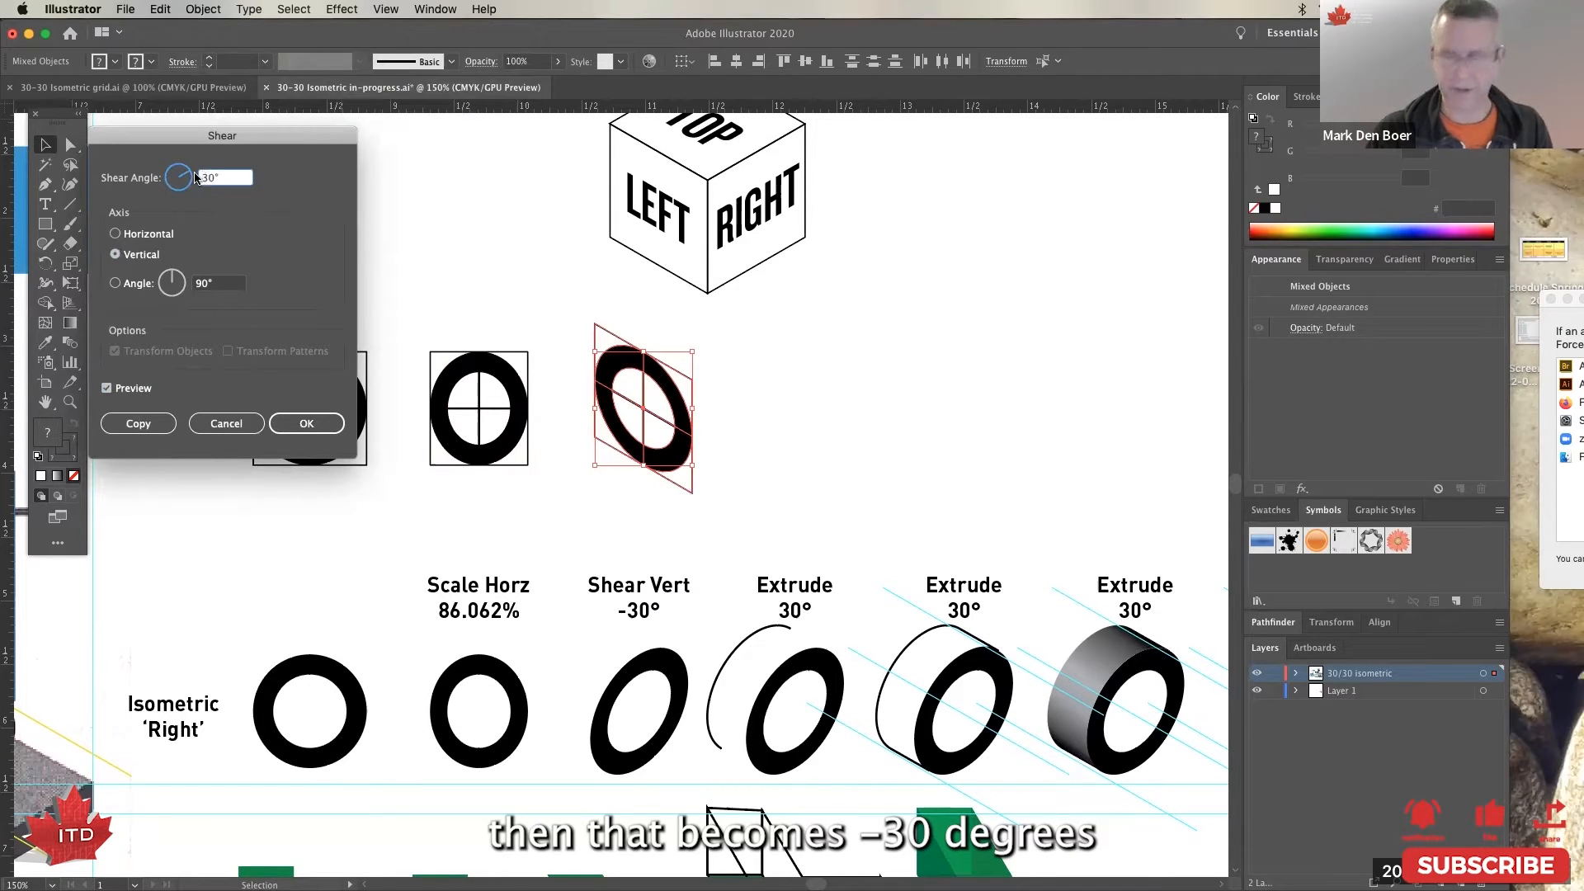
pyautogui.write('-')
pyautogui.click(137, 257)
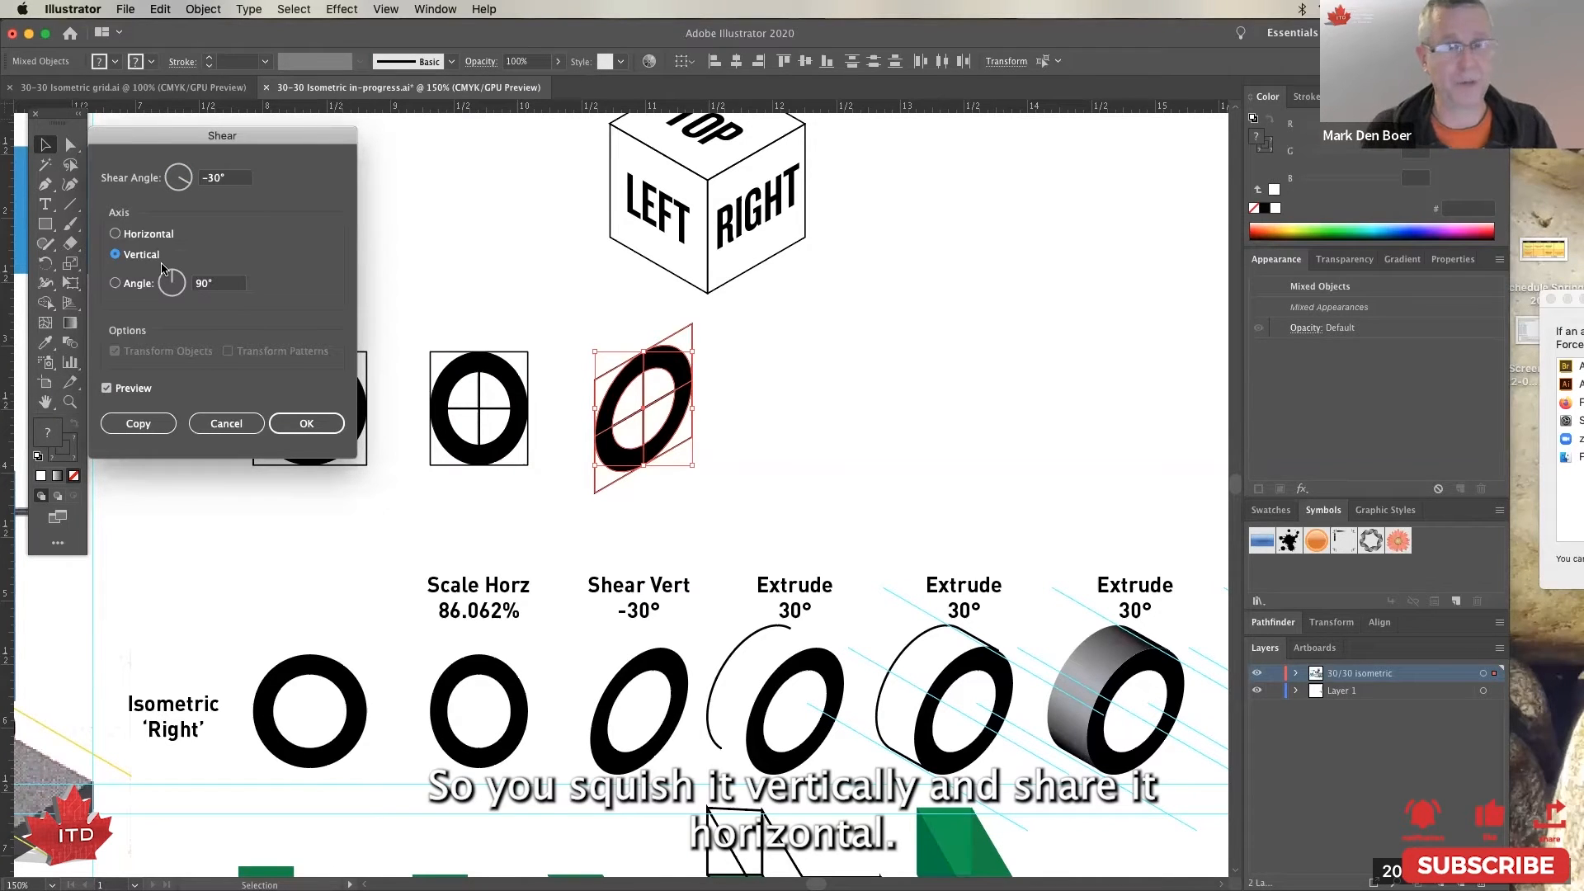
pyautogui.click(296, 421)
pyautogui.click(458, 272)
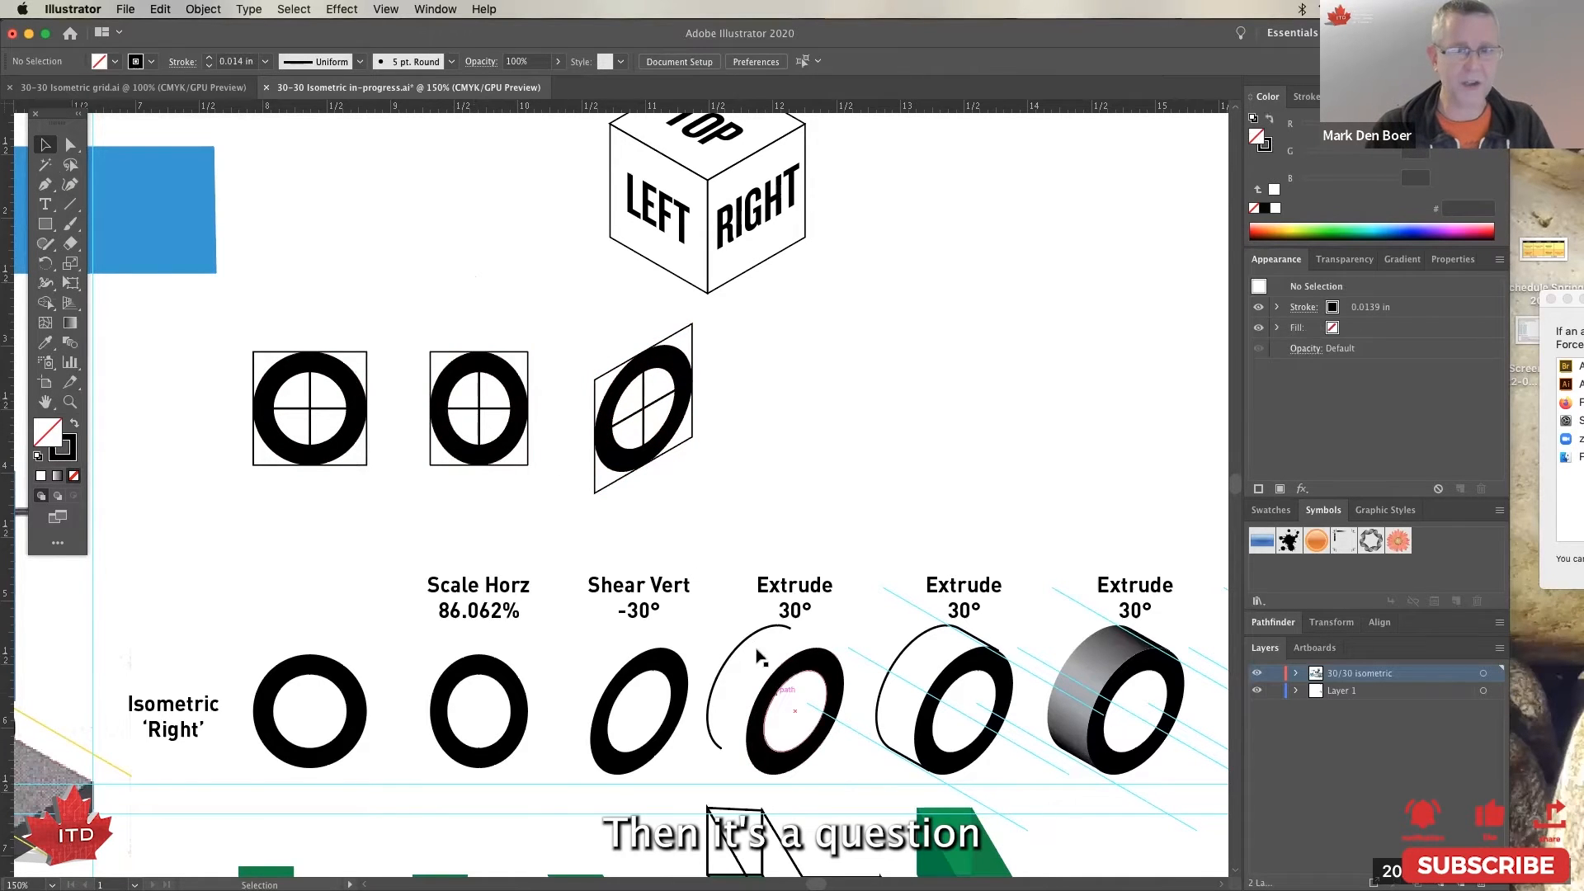
# Step: Duplicate the sheared ring under the TOP/LEFT/RIGHT cube and delete the copy's surrounding frame, keeping its centre lines
pyautogui.moveTo(585, 327); pyautogui.dragTo(845, 428)
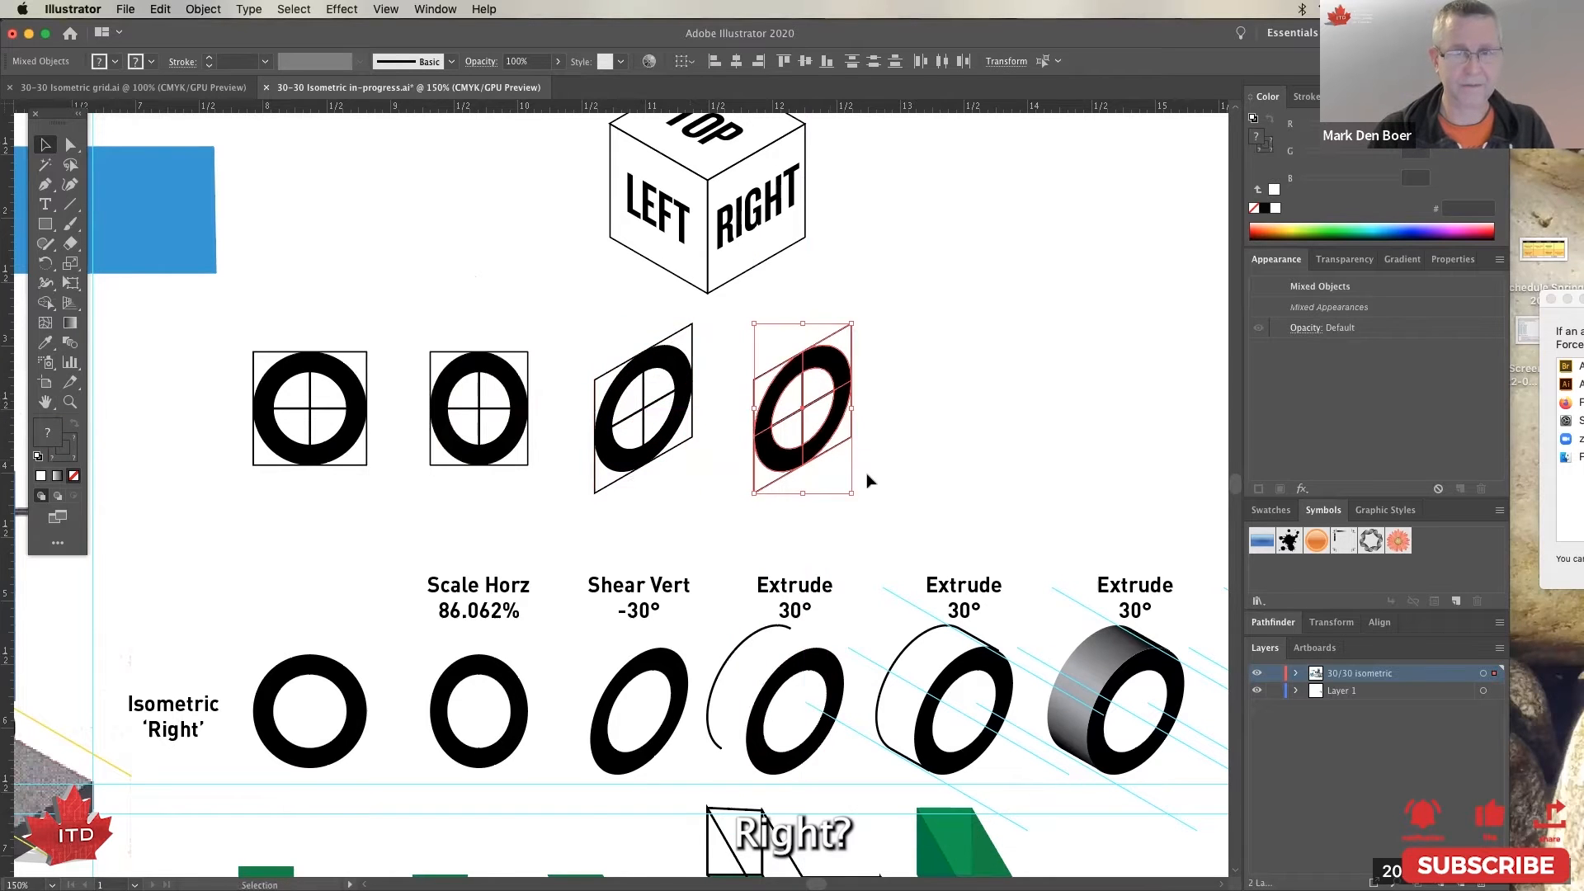
pyautogui.click(866, 472)
pyautogui.click(837, 447)
pyautogui.press('Delete')
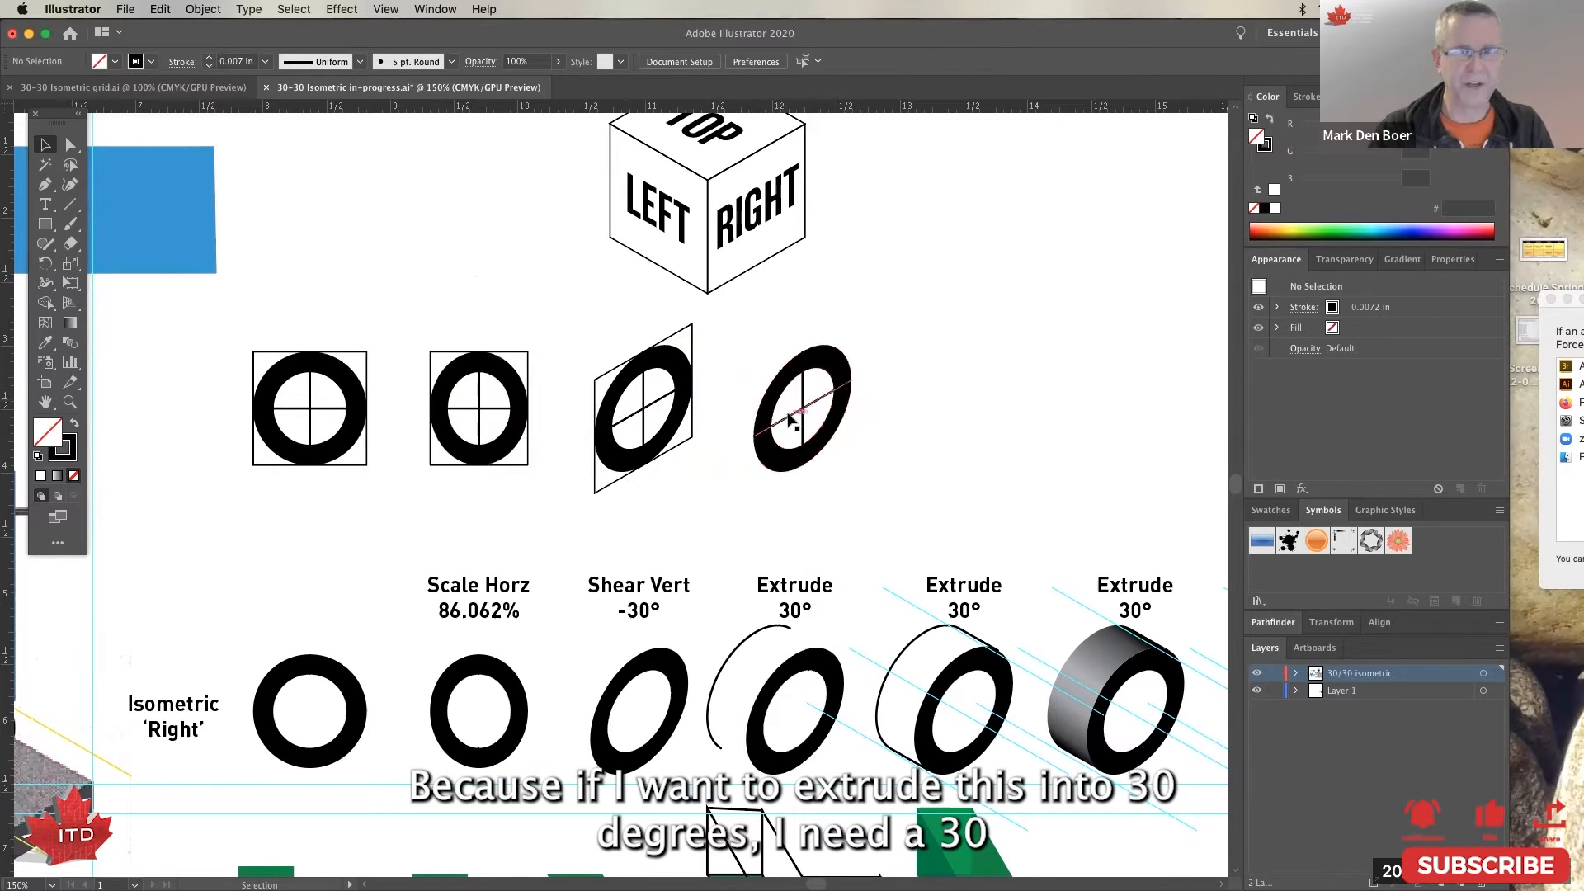
# Step: Copy the unframed sheared ring with its centre lines into the 30-30 Isometric grid document
pyautogui.moveTo(744, 335); pyautogui.dragTo(869, 489)
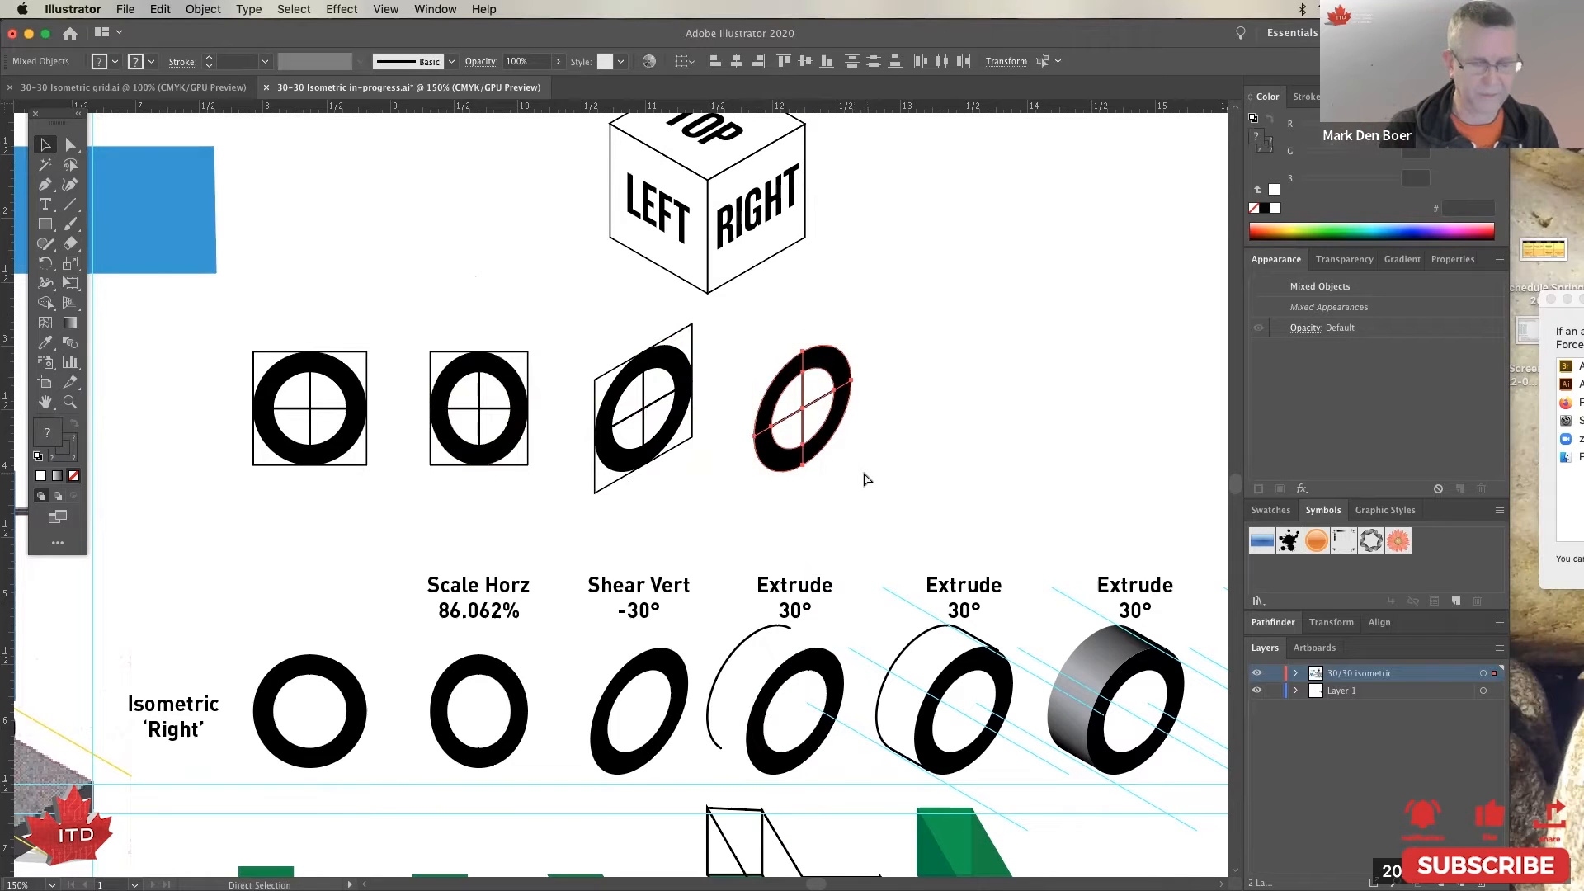
pyautogui.click(219, 86)
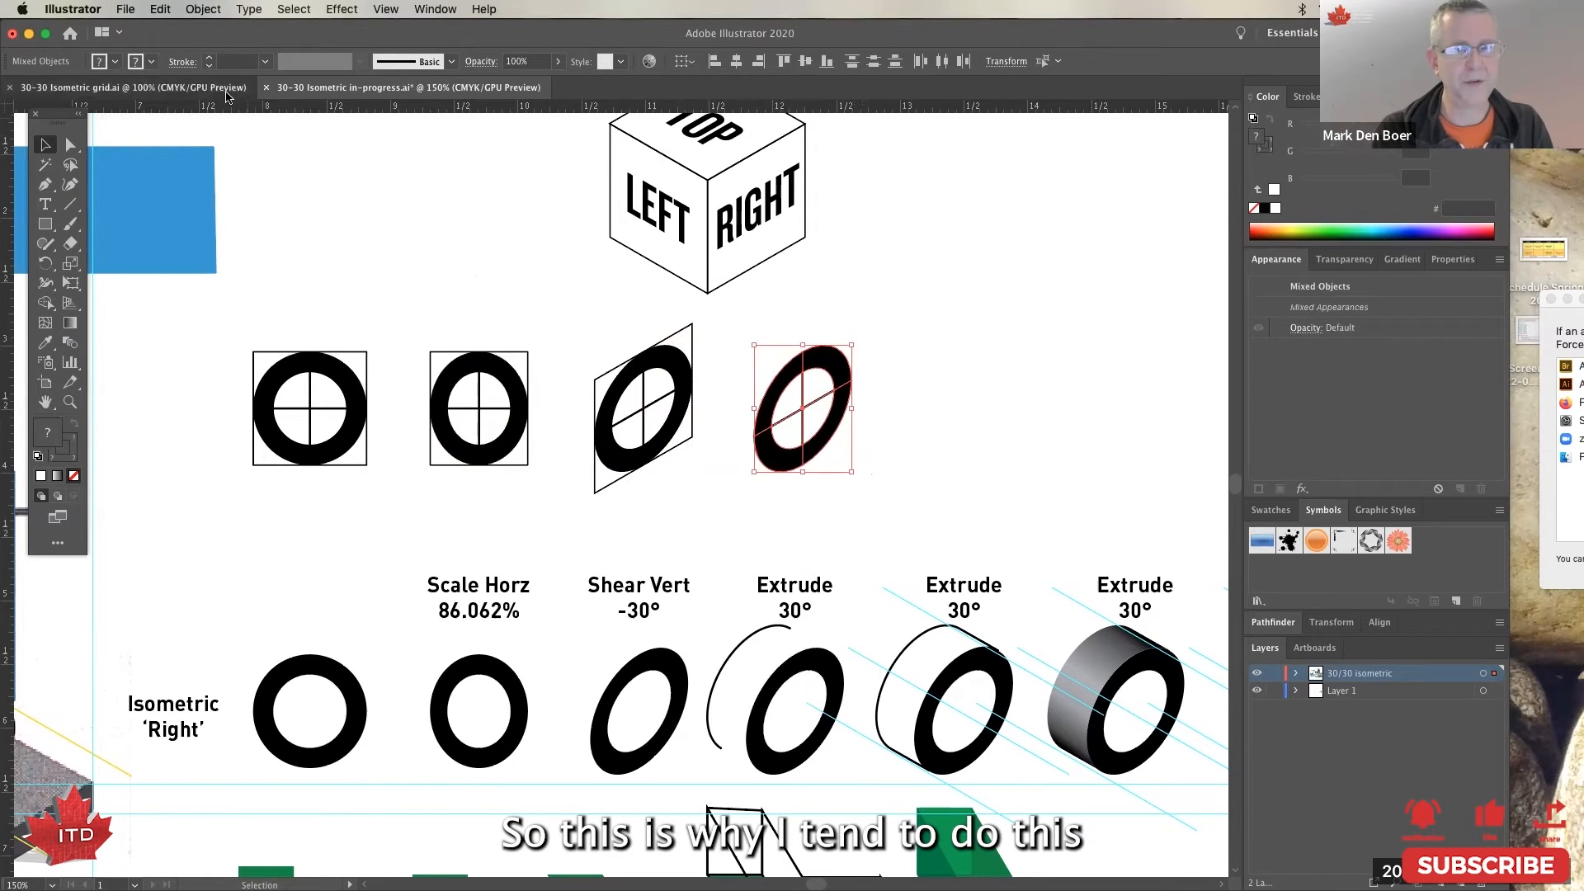
pyautogui.hotkey('ctrl', 'v')
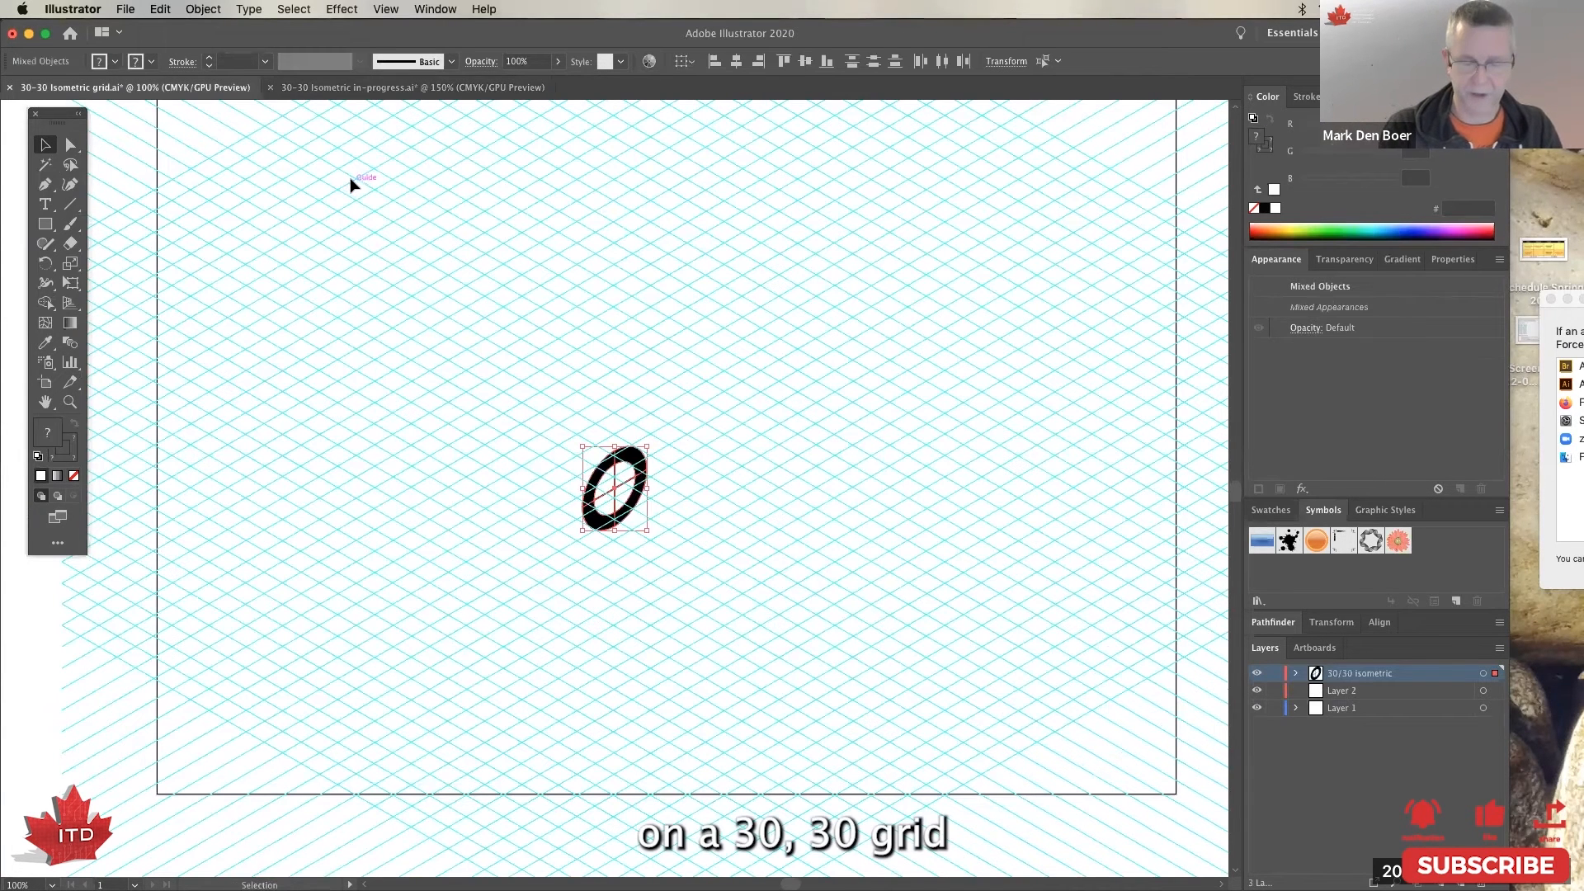
# Step: Move the pasted ring so that the crossing of its centre lines sits on a grid intersection
pyautogui.press('super+equal')
pyautogui.press('super+equal')
pyautogui.press('super+equal')
pyautogui.press('super+equal')
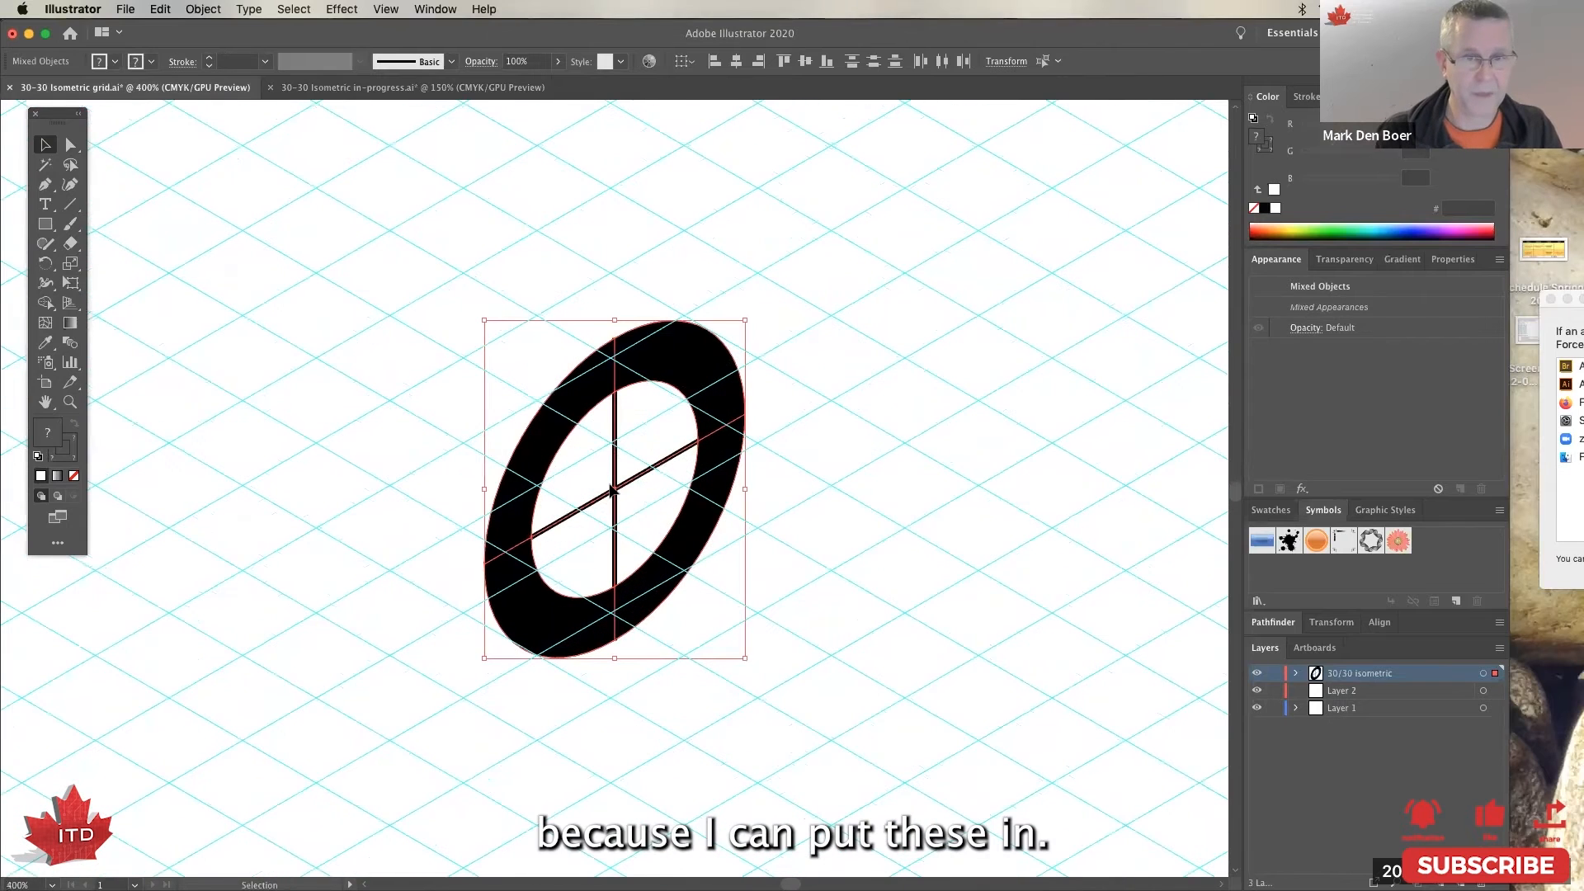
pyautogui.moveTo(646, 473); pyautogui.dragTo(685, 487)
# Step: Duplicate the ring and its centre lines up and to the left along the 30° grid line, overlapping the original
pyautogui.click(600, 481)
pyautogui.press('super+a')
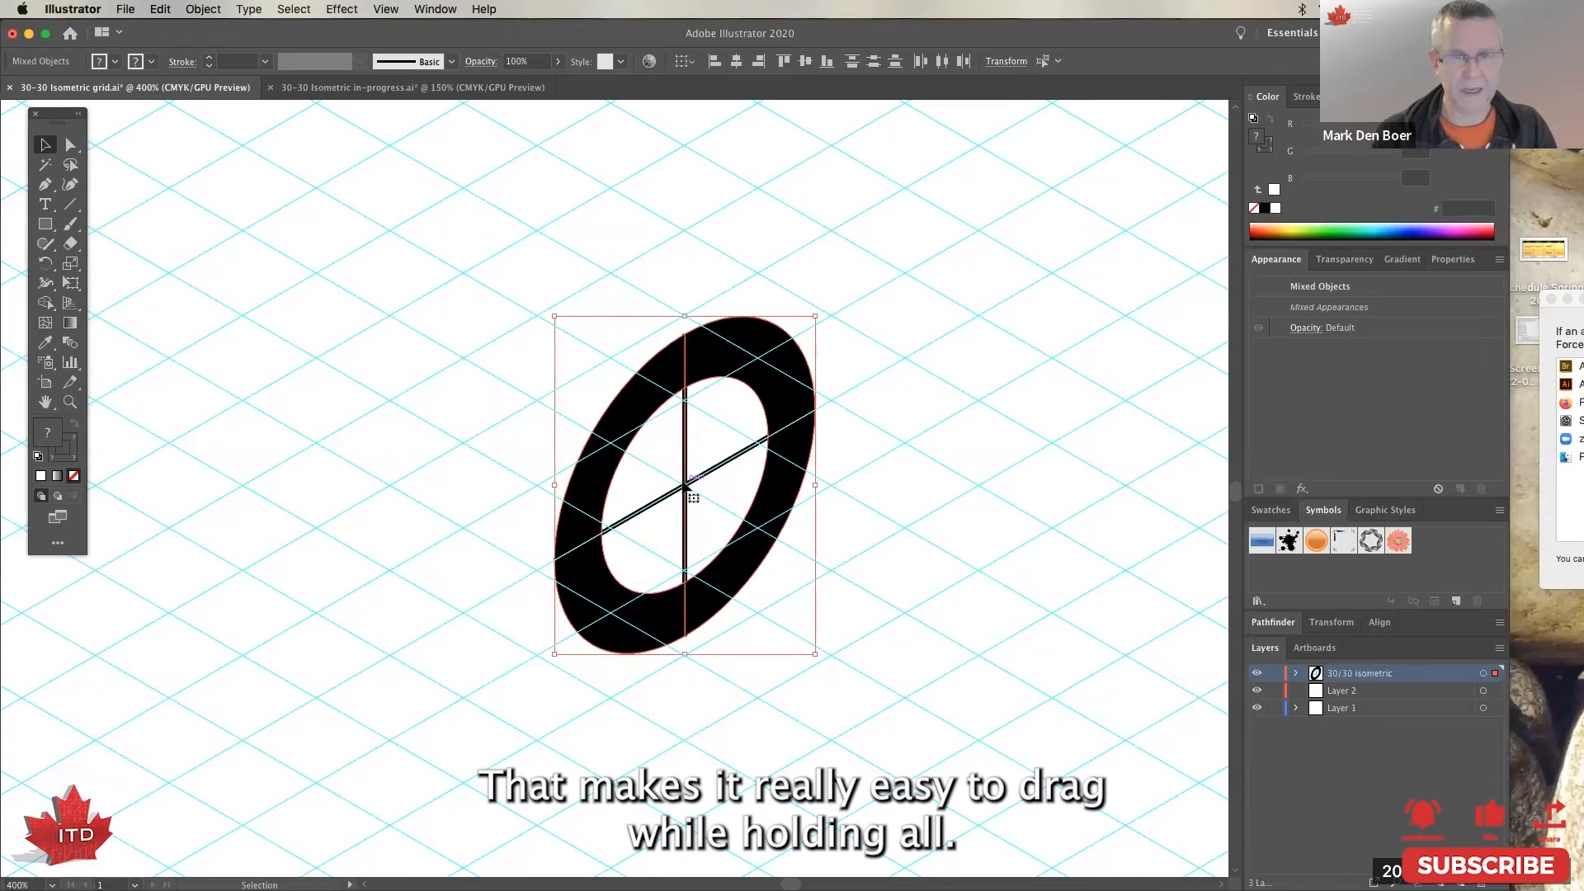
pyautogui.click(611, 457)
pyautogui.moveTo(512, 363); pyautogui.dragTo(617, 448)
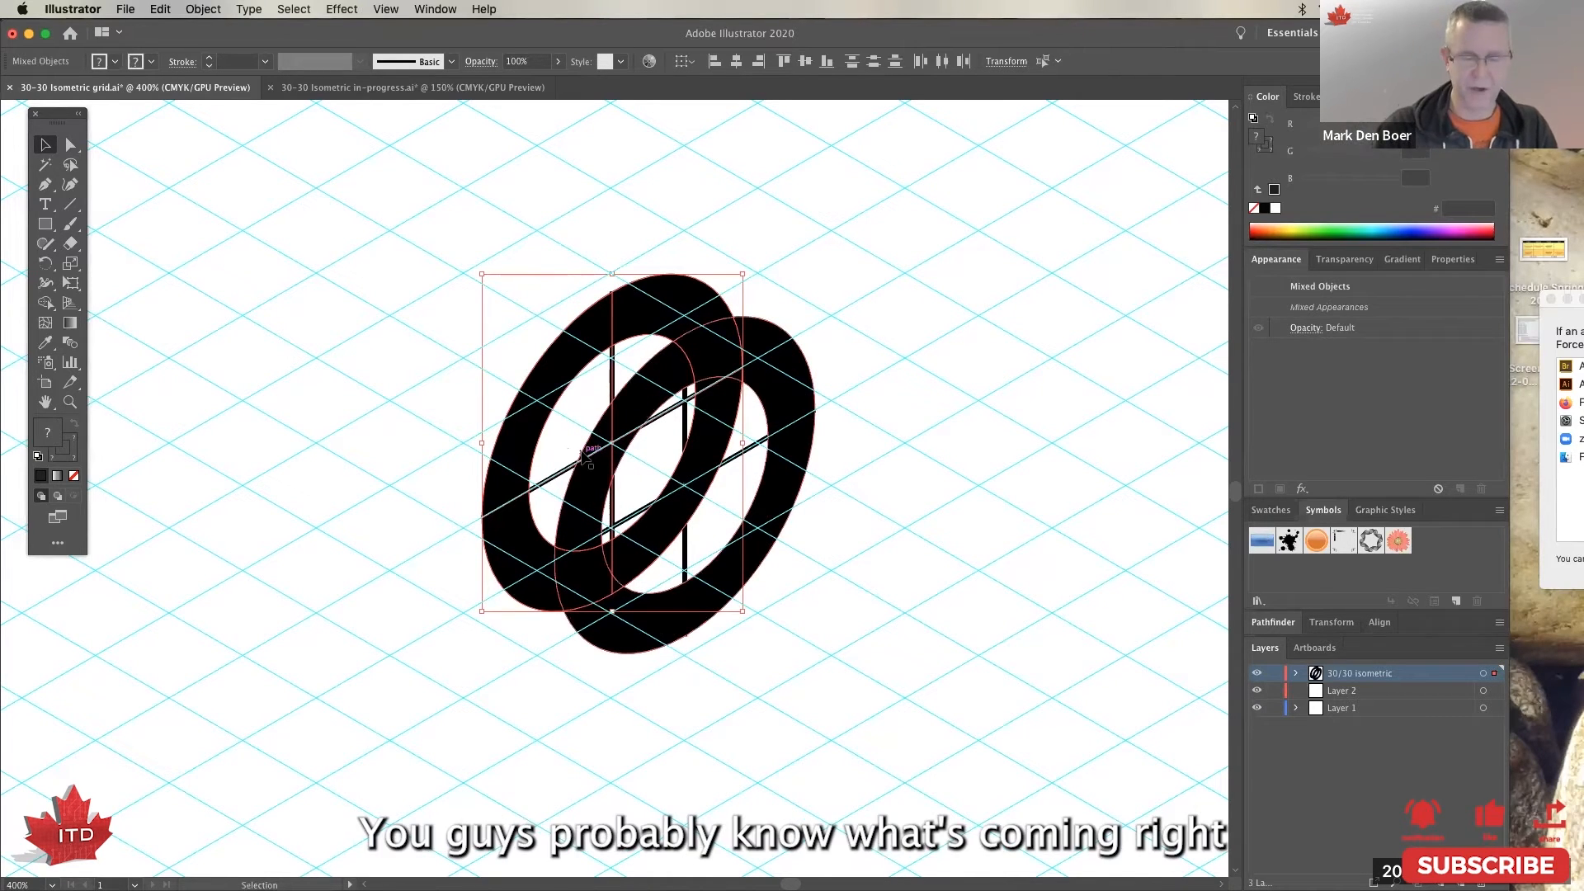
# Step: Delete both centre lines of the rear ring copy, leaving the two overlapping rings and the front ring's centre lines
pyautogui.click(513, 361)
pyautogui.hotkey('shift', 'x')
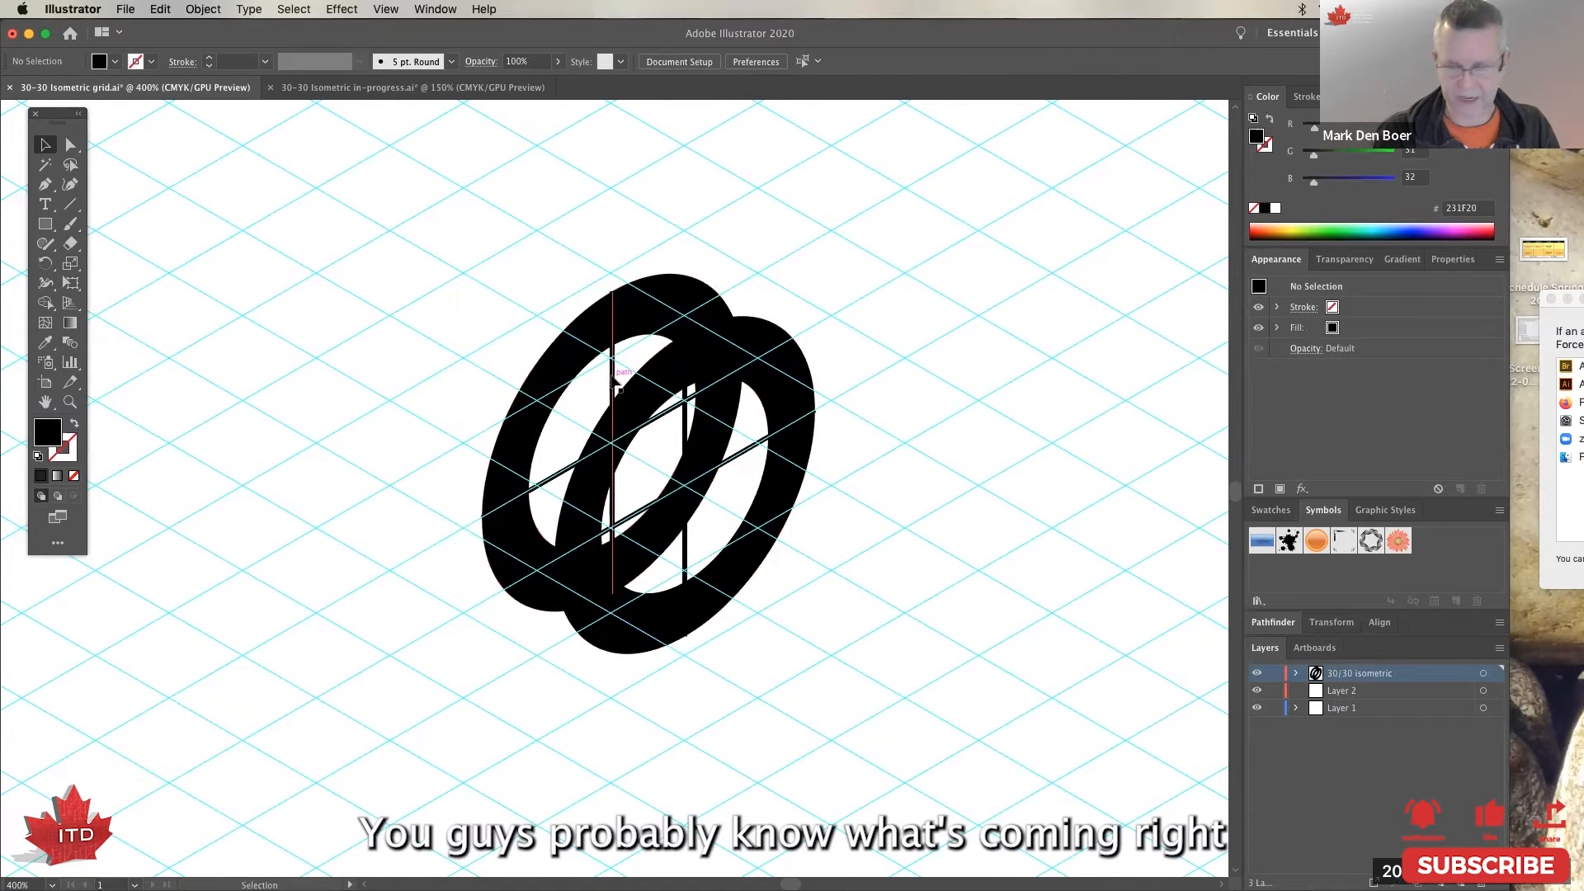
pyautogui.click(610, 446)
pyautogui.press('Delete')
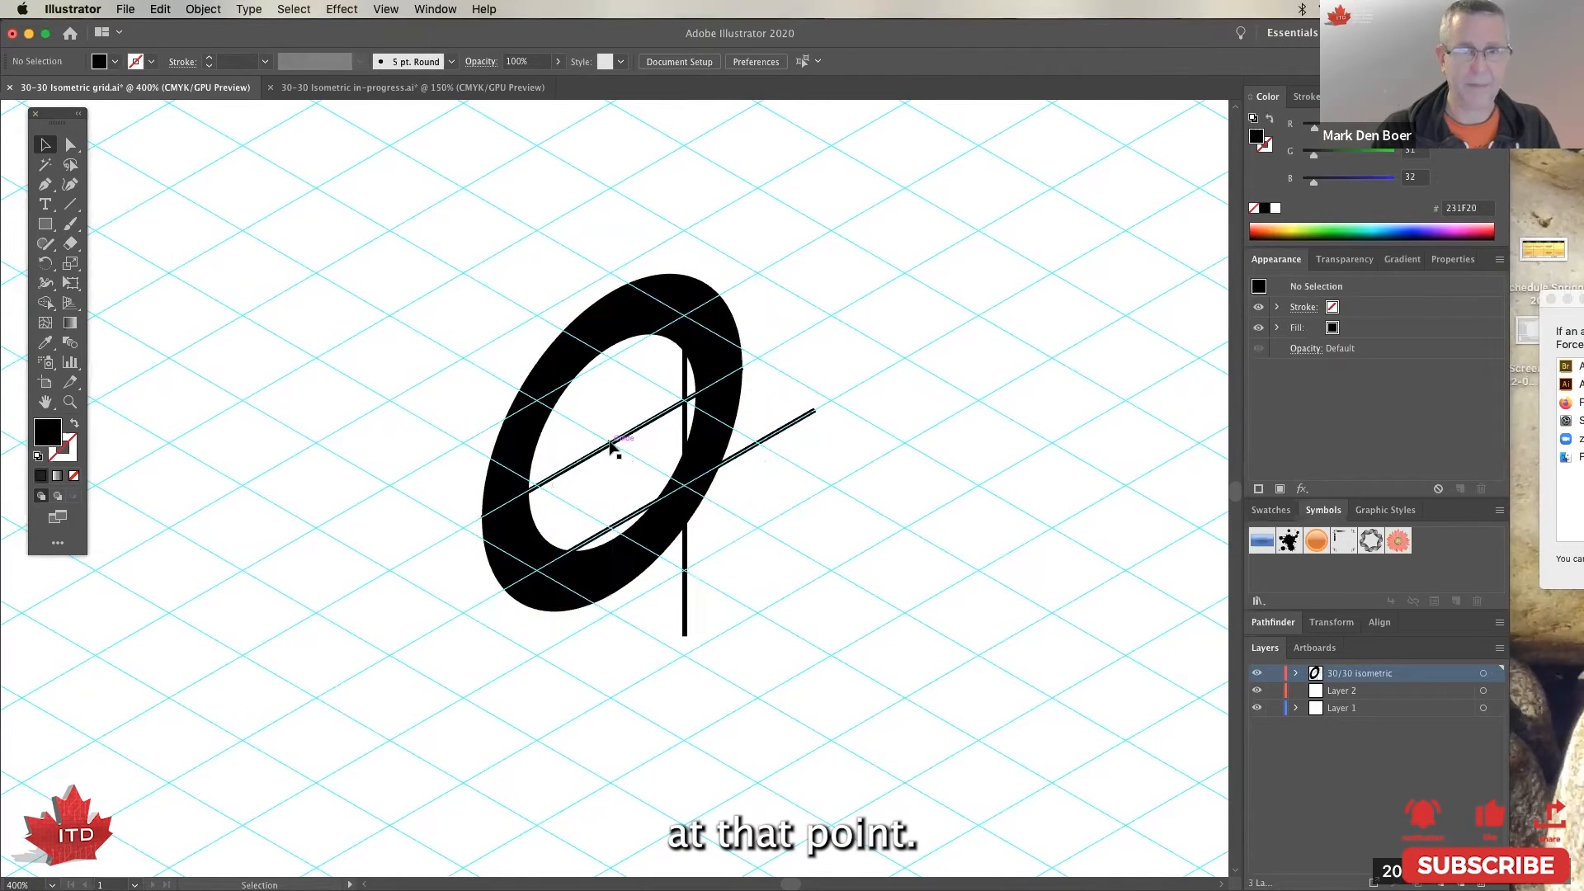
pyautogui.press('super+z')
pyautogui.click(536, 490)
pyautogui.hotkey('shift', 'x')
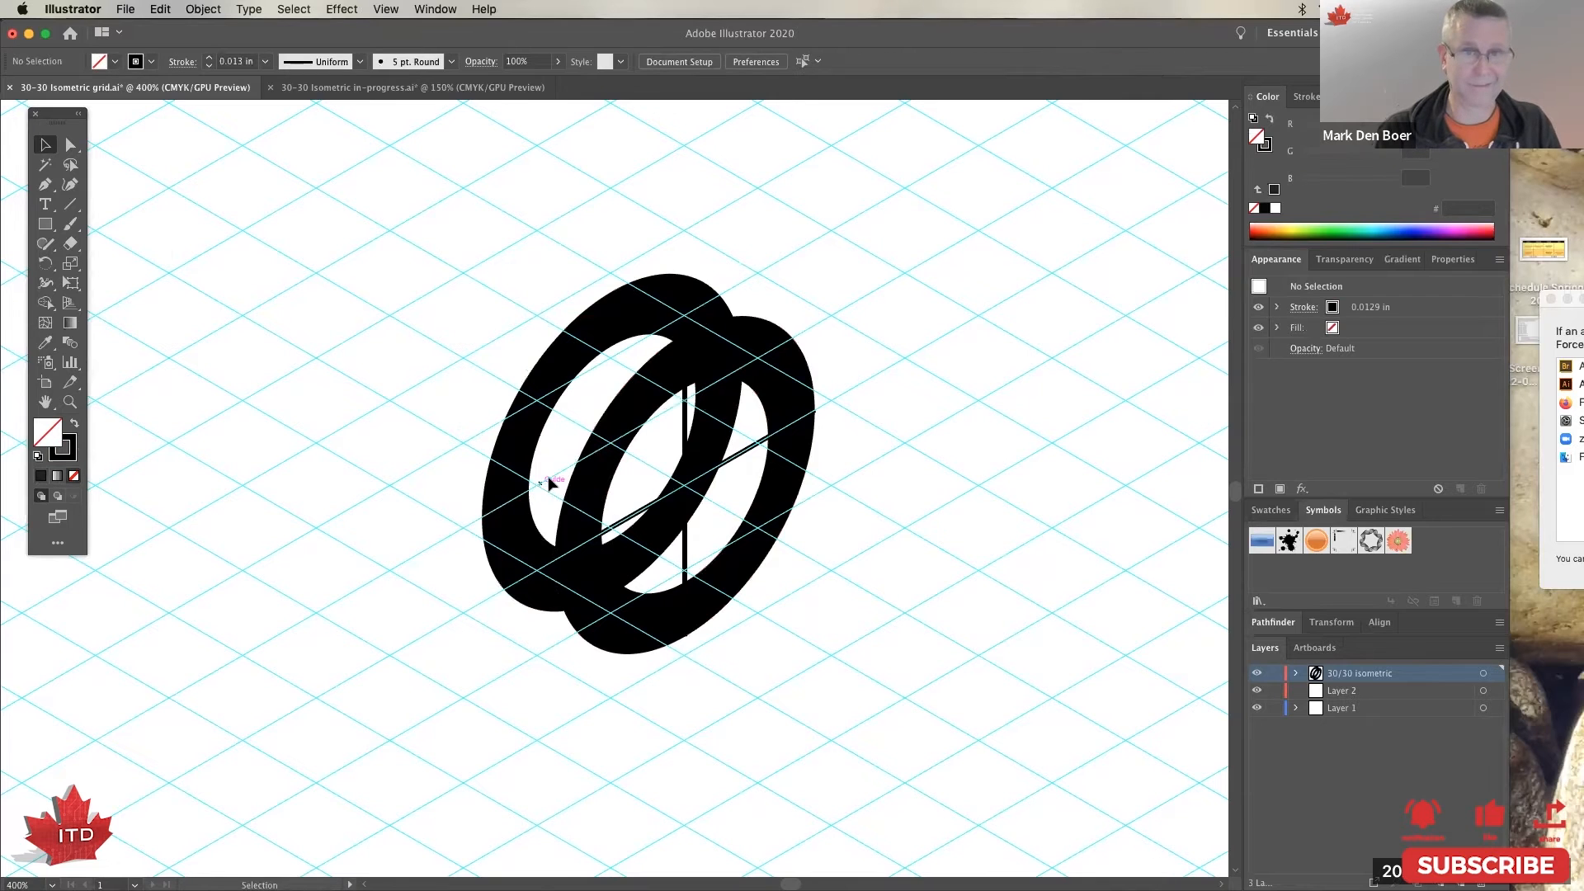
# Step: Cut the outer outlines of both rings with the Scissors tool at their upper and lower apex points
pyautogui.click(784, 333)
pyautogui.press('c')
pyautogui.click(776, 318)
pyautogui.click(696, 273)
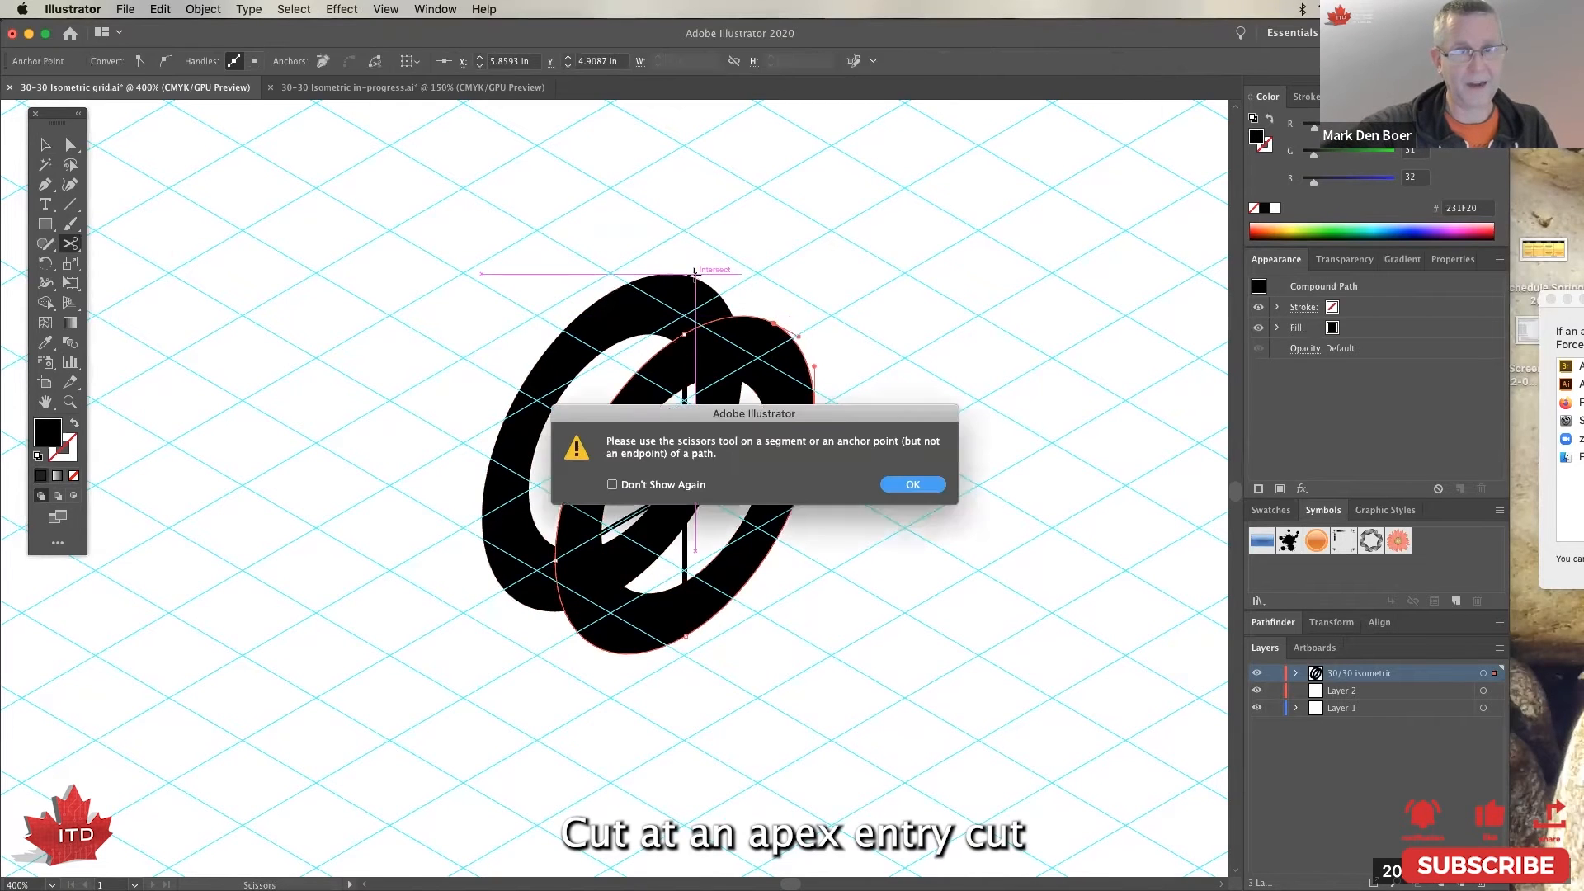
pyautogui.press('Return')
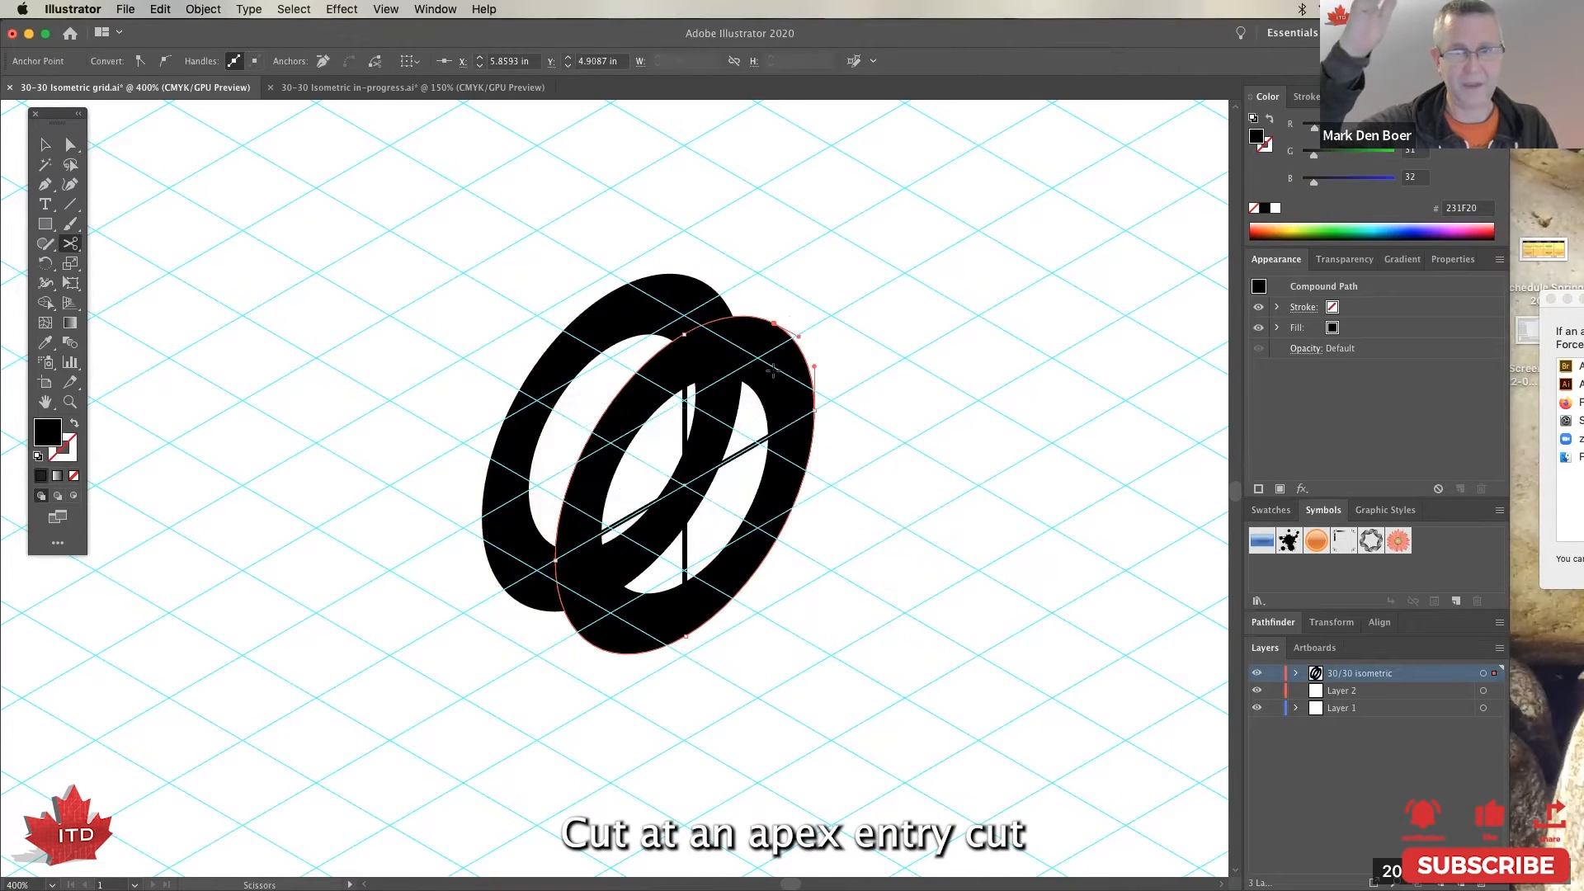
pyautogui.click(689, 275)
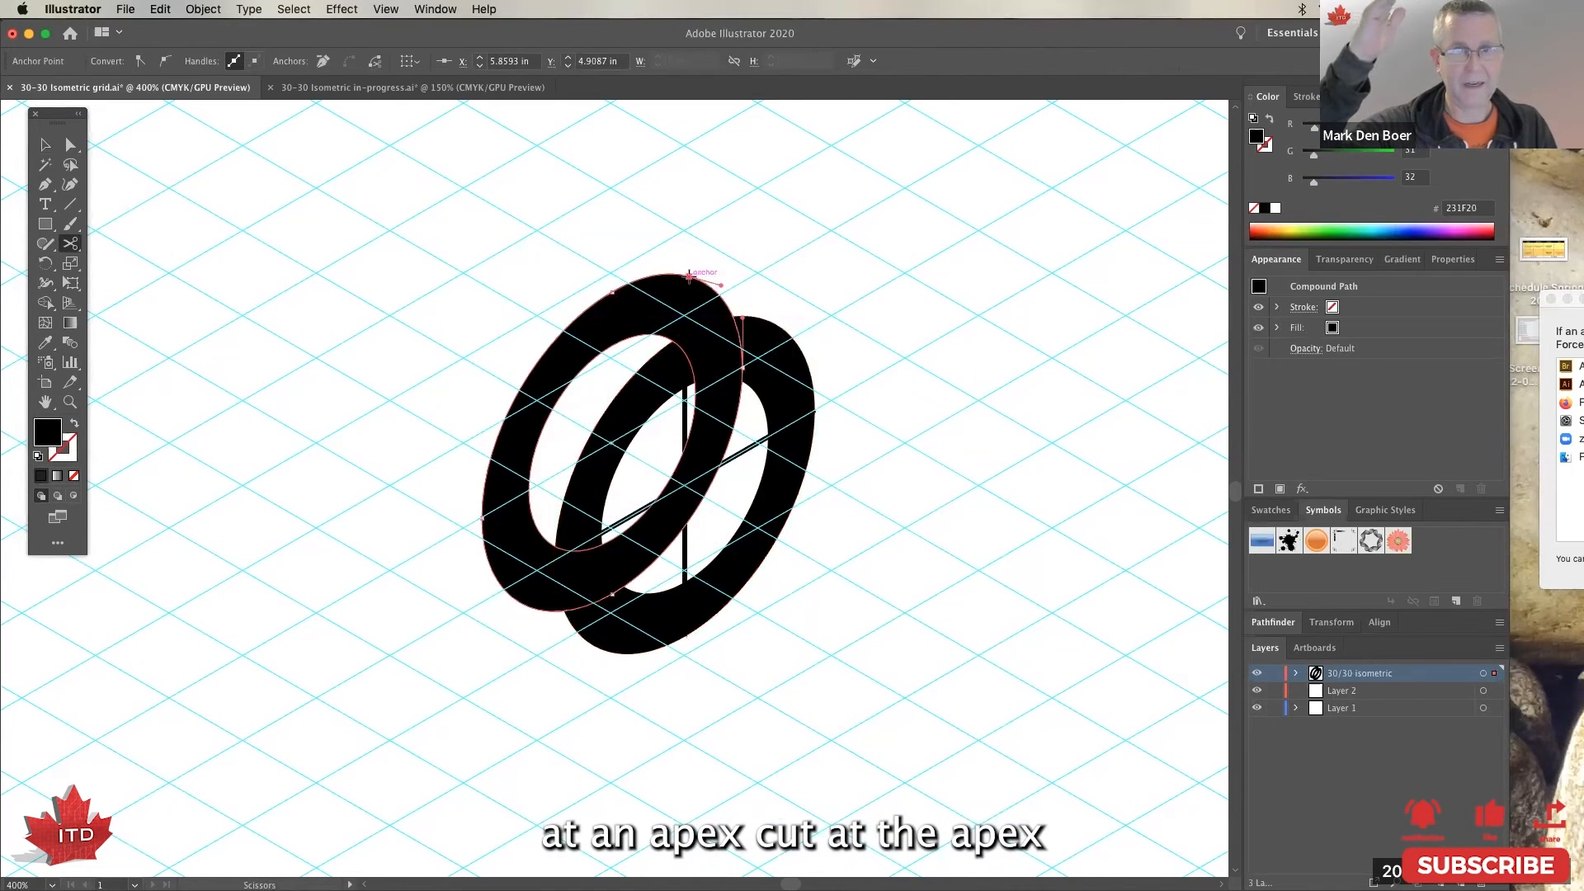
pyautogui.click(516, 601)
pyautogui.click(594, 648)
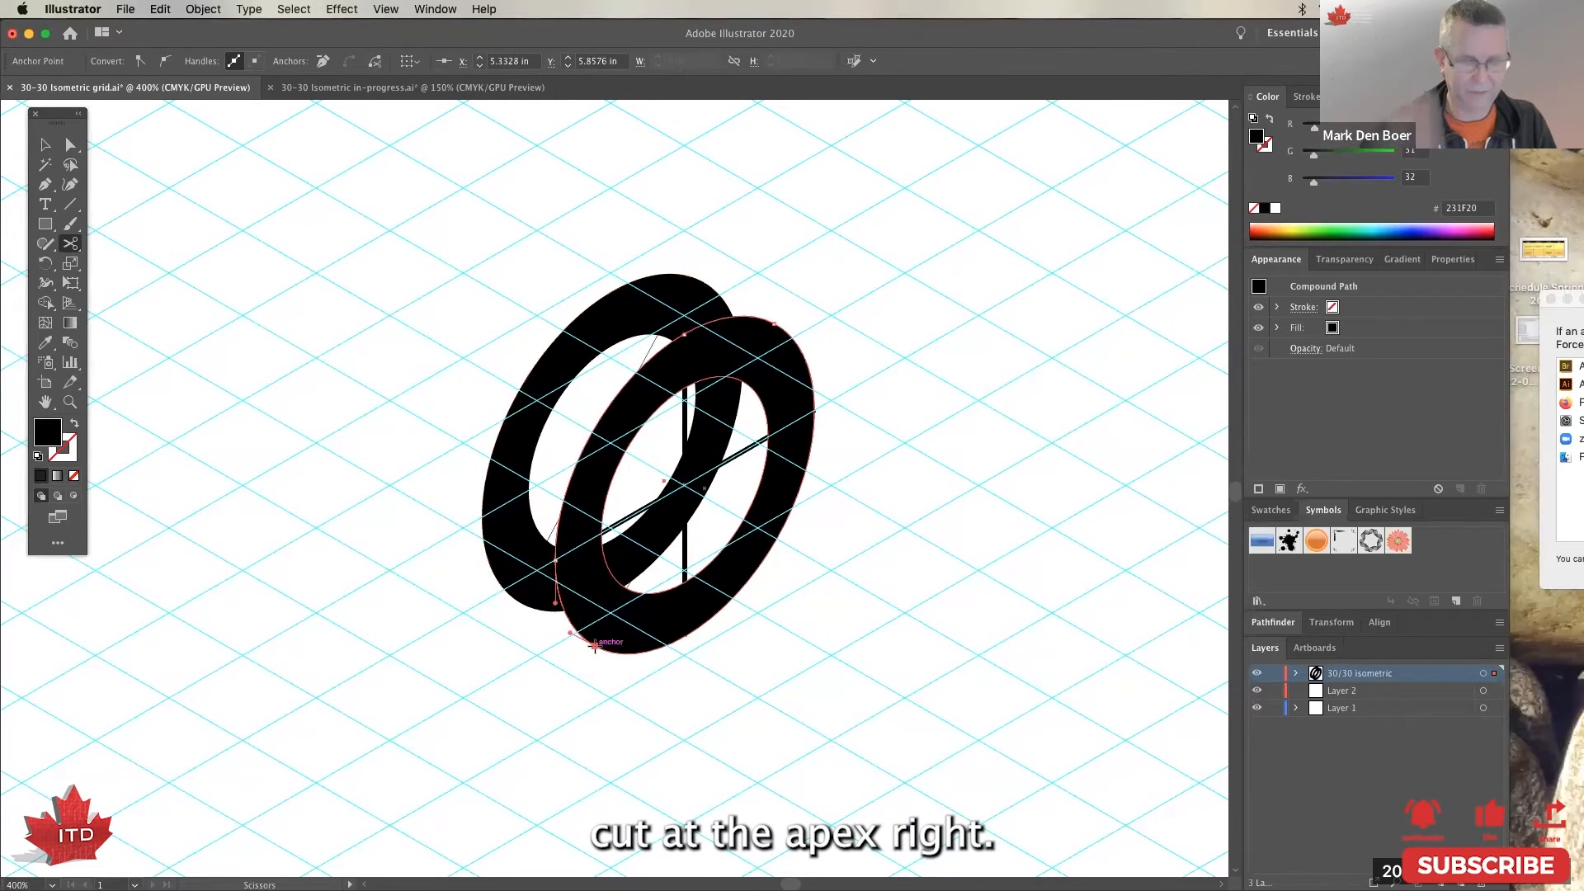
pyautogui.press('v')
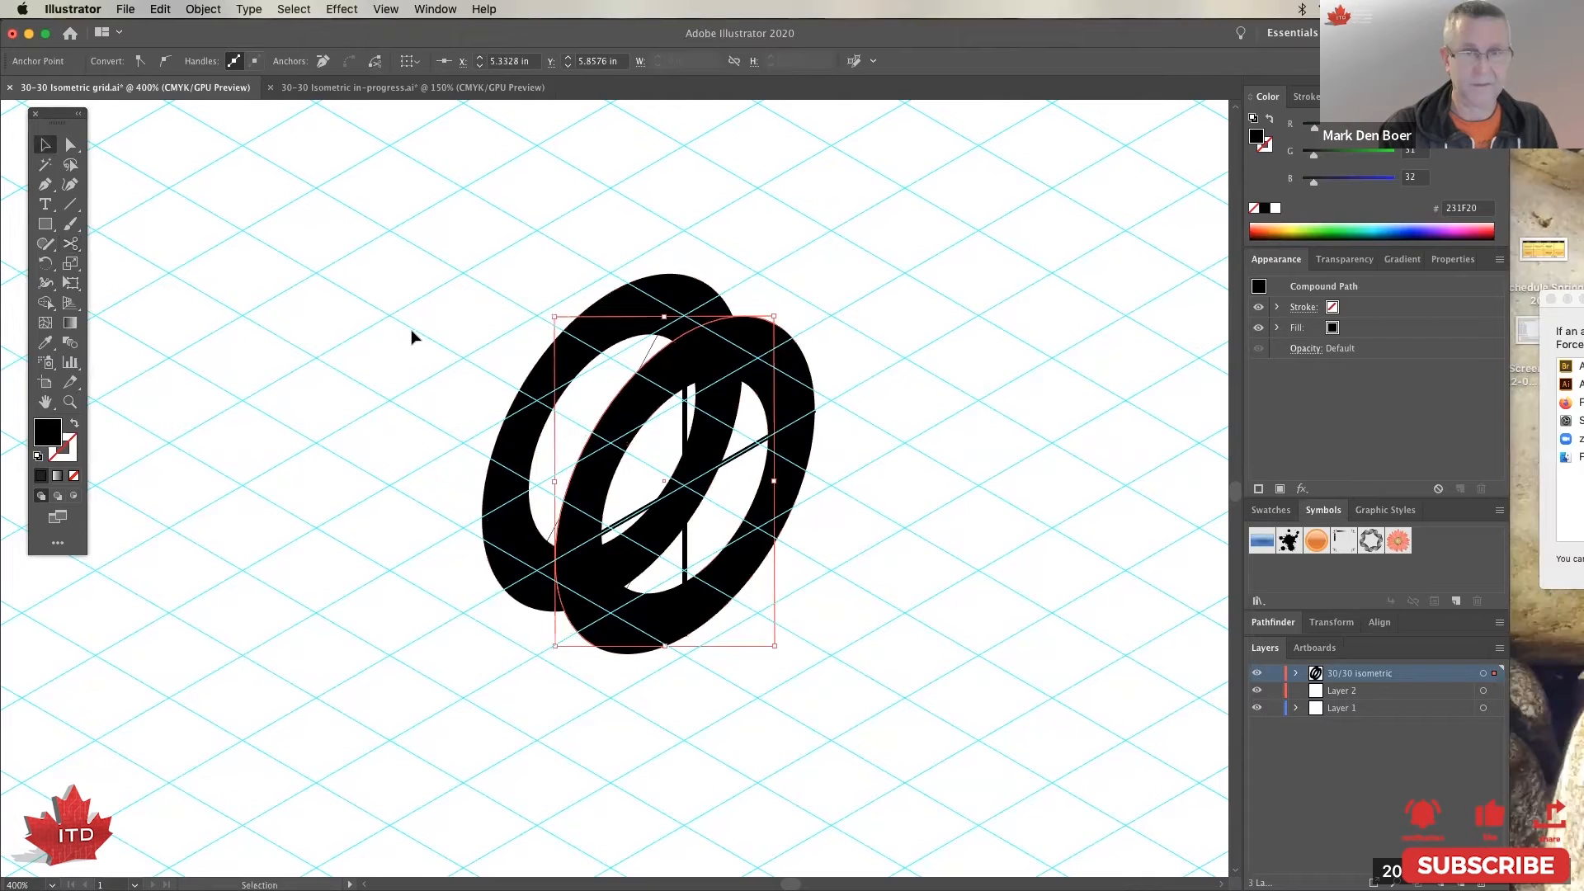
pyautogui.click(435, 340)
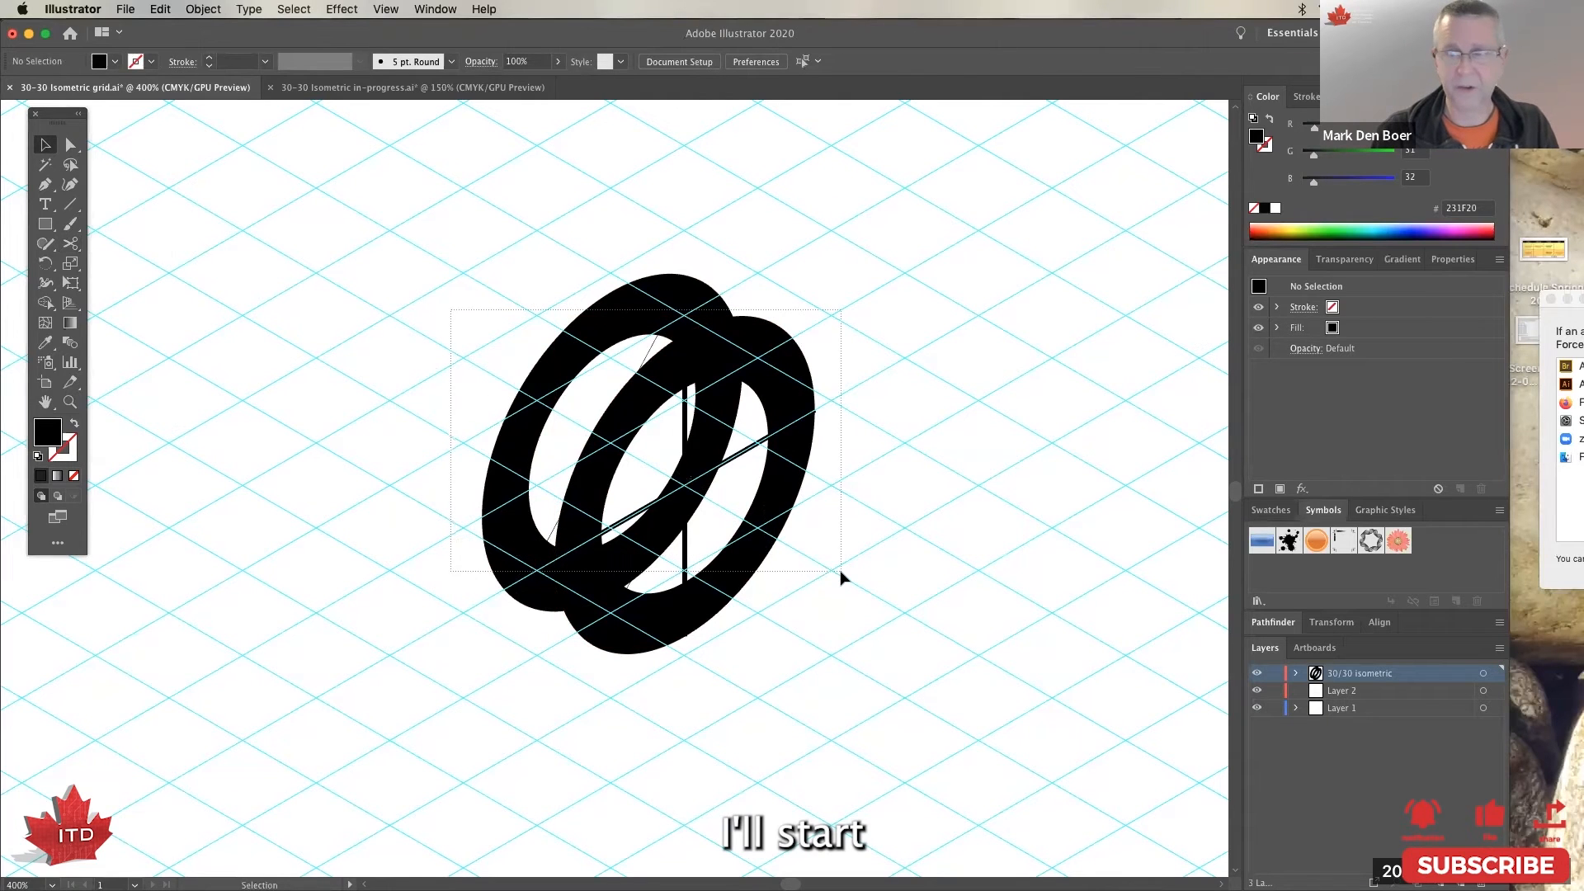
# Step: Select all the artwork and release the compound paths of both rings
pyautogui.press('super+a')
pyautogui.press('super')
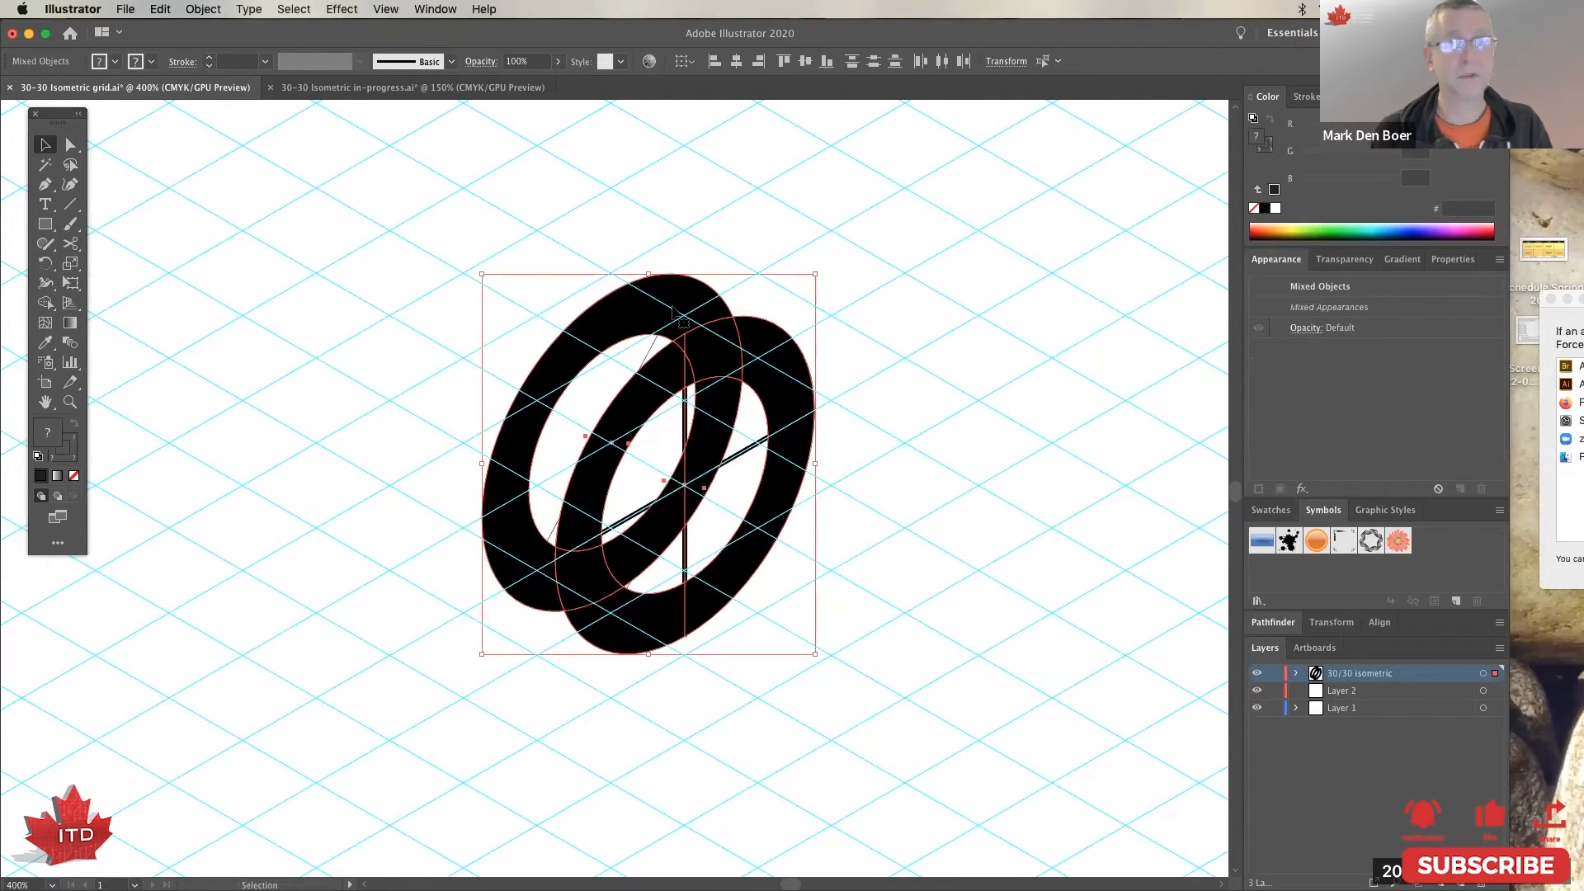
pyautogui.rightClick(636, 302)
pyautogui.click(203, 10)
pyautogui.moveTo(255, 535)
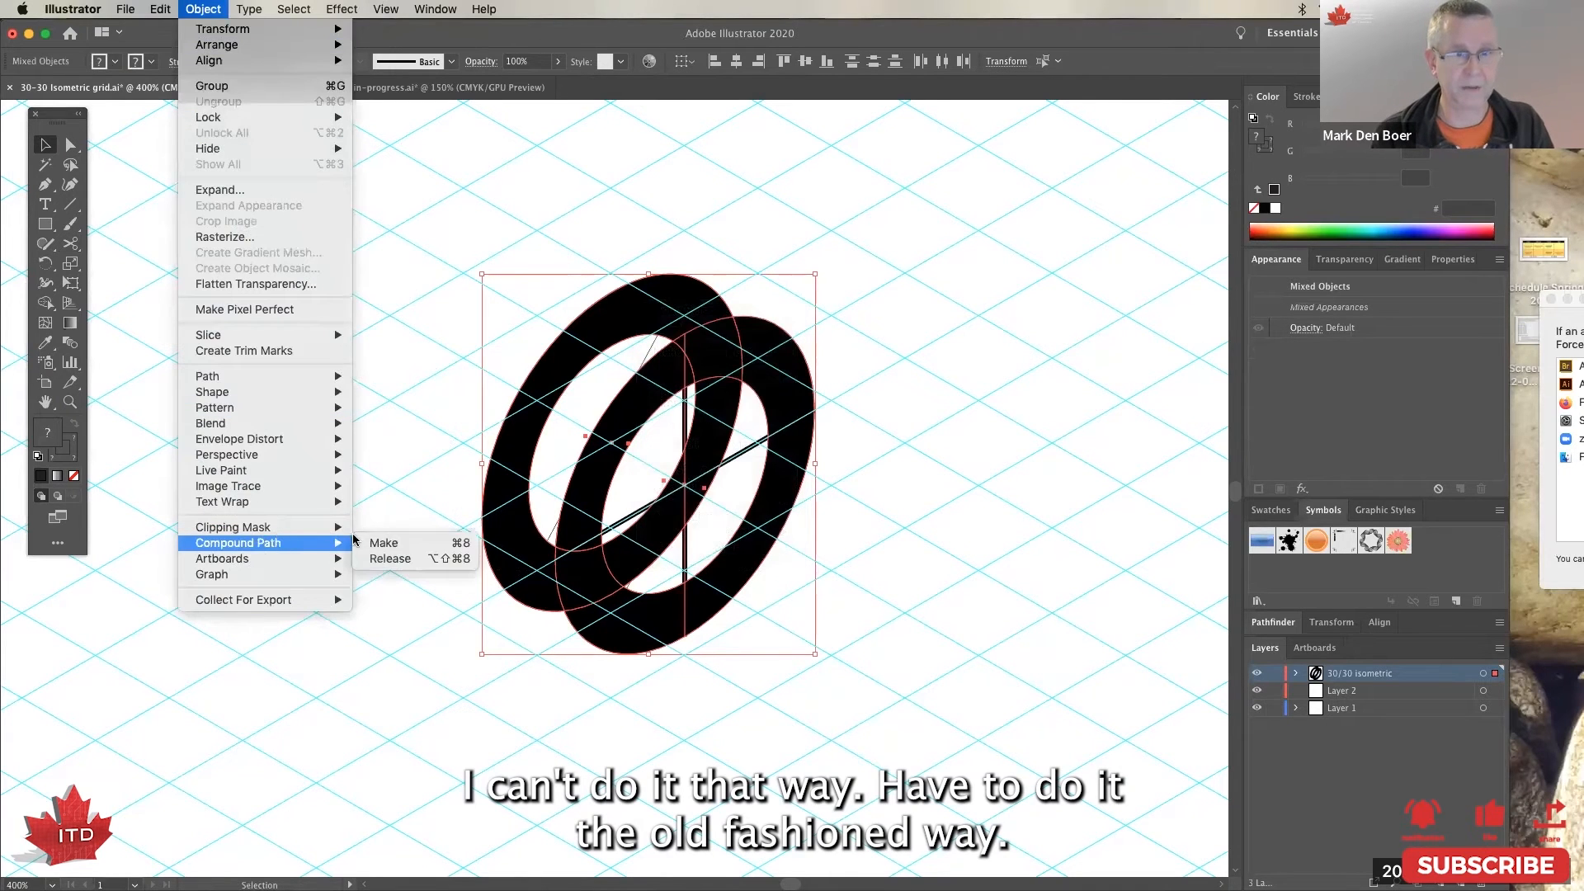
pyautogui.click(386, 559)
pyautogui.click(410, 536)
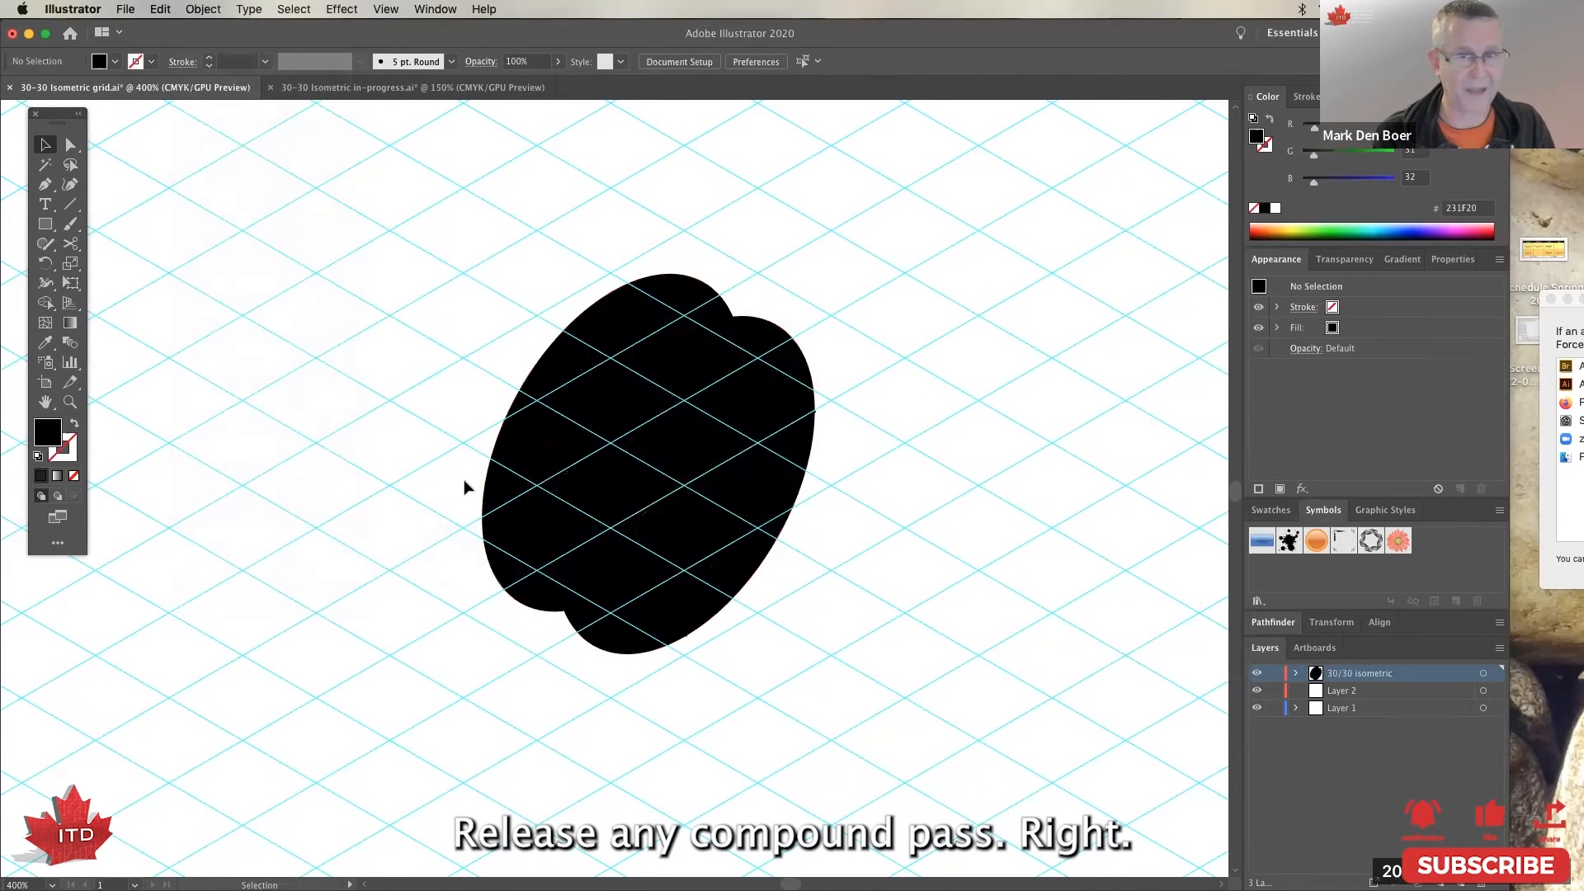
# Step: Delete the inner ellipses of both rings, using outline view with the guides hidden to reach the front one
pyautogui.click(603, 423)
pyautogui.press('Delete')
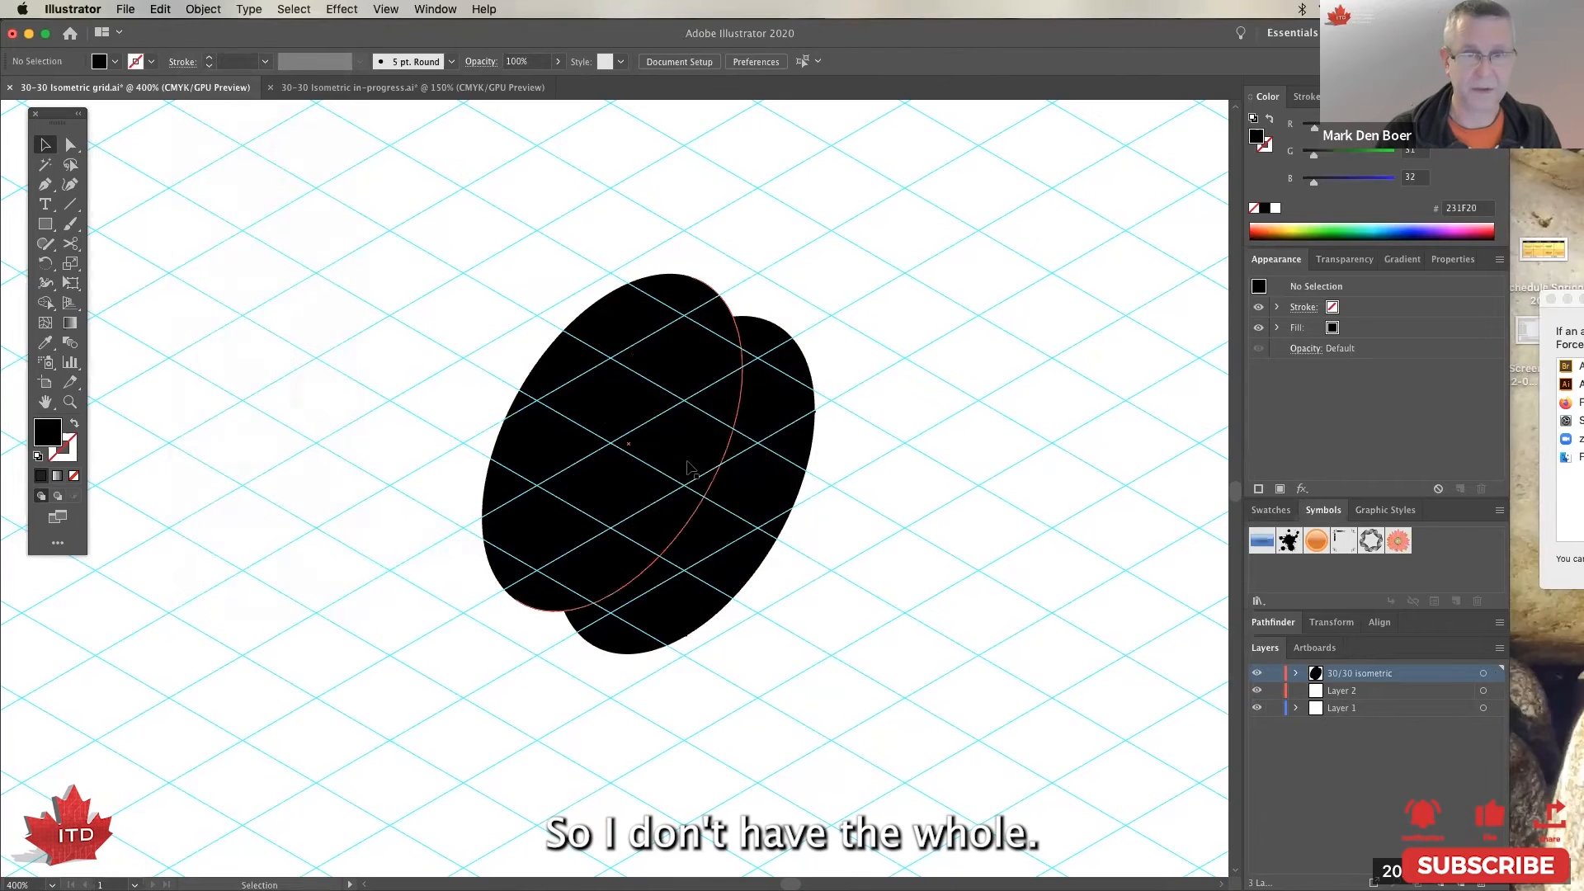
pyautogui.hotkey('ctrl', 'y')
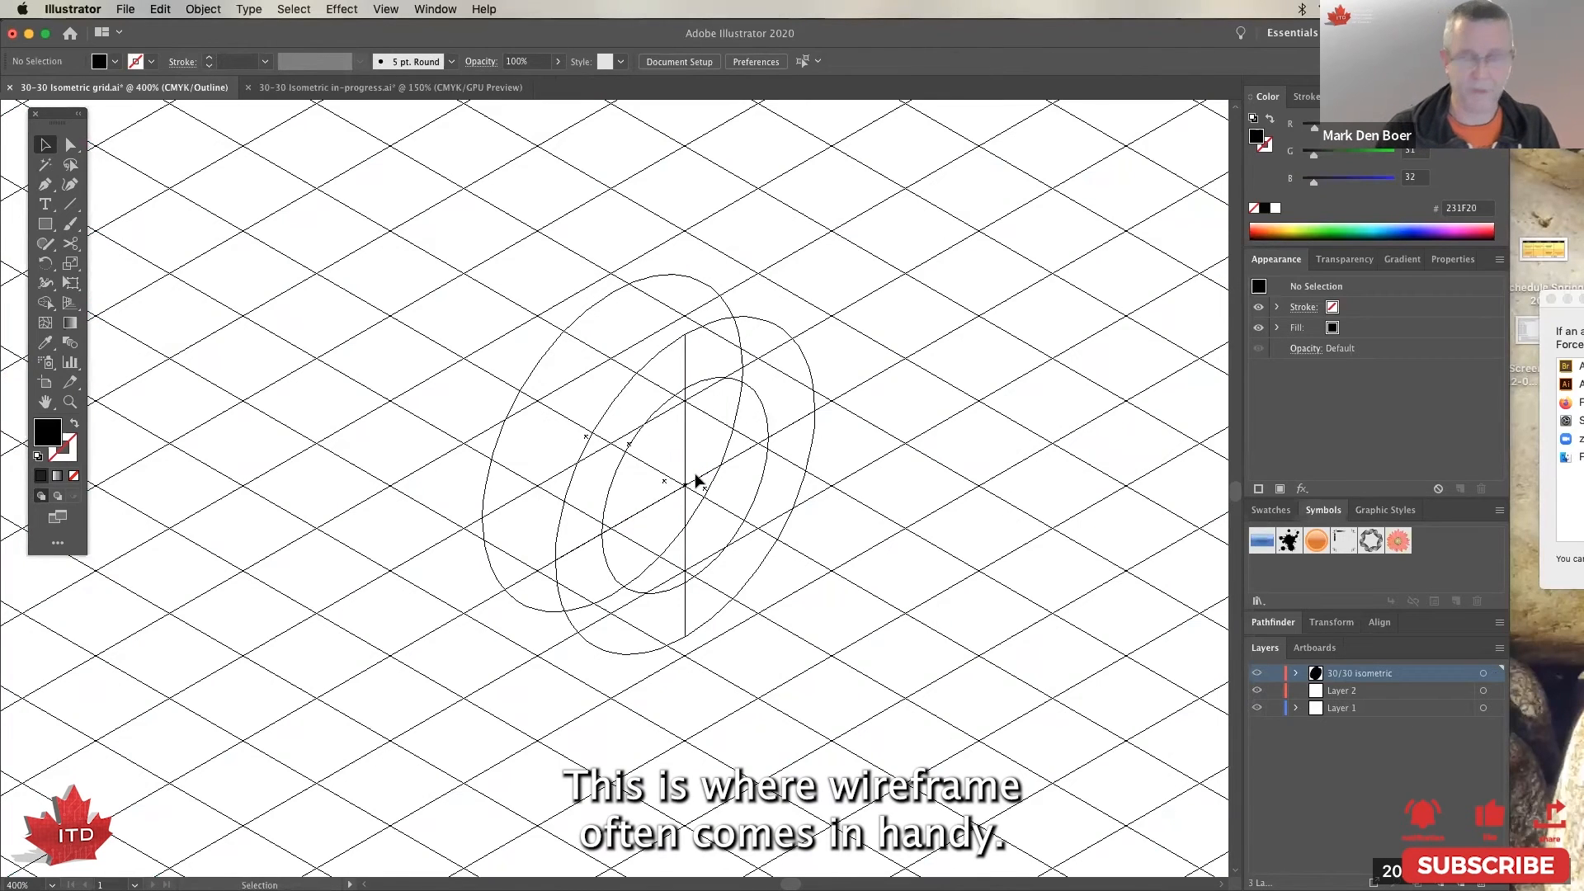
pyautogui.hotkey('ctrl', ';')
pyautogui.click(623, 460)
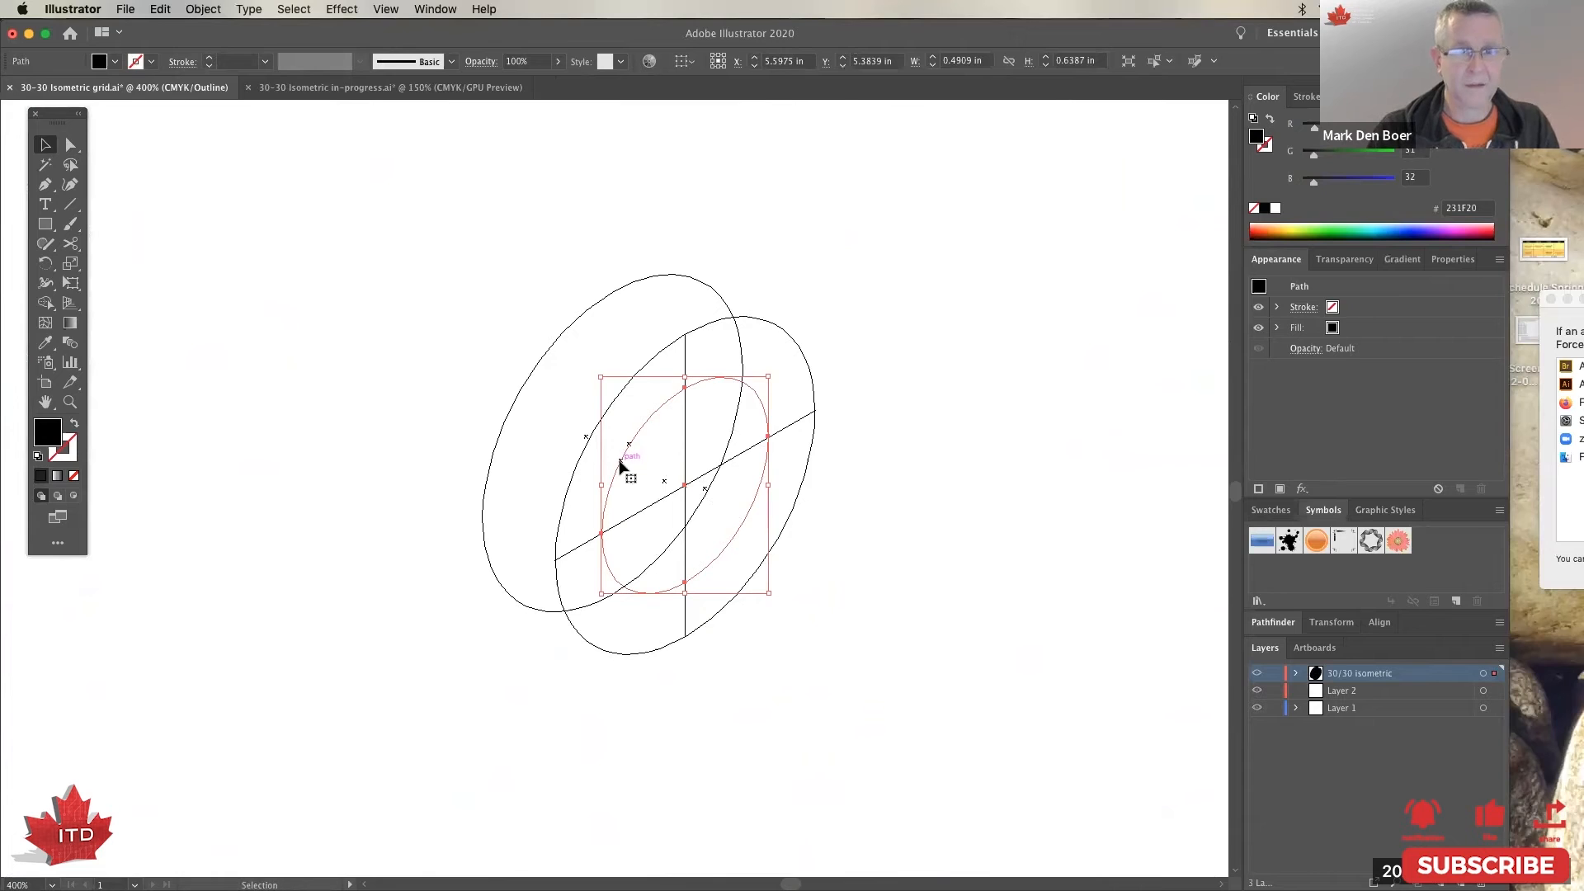
pyautogui.press('Delete')
# Step: Delete the two remaining centre lines of the front ring
pyautogui.click(710, 471)
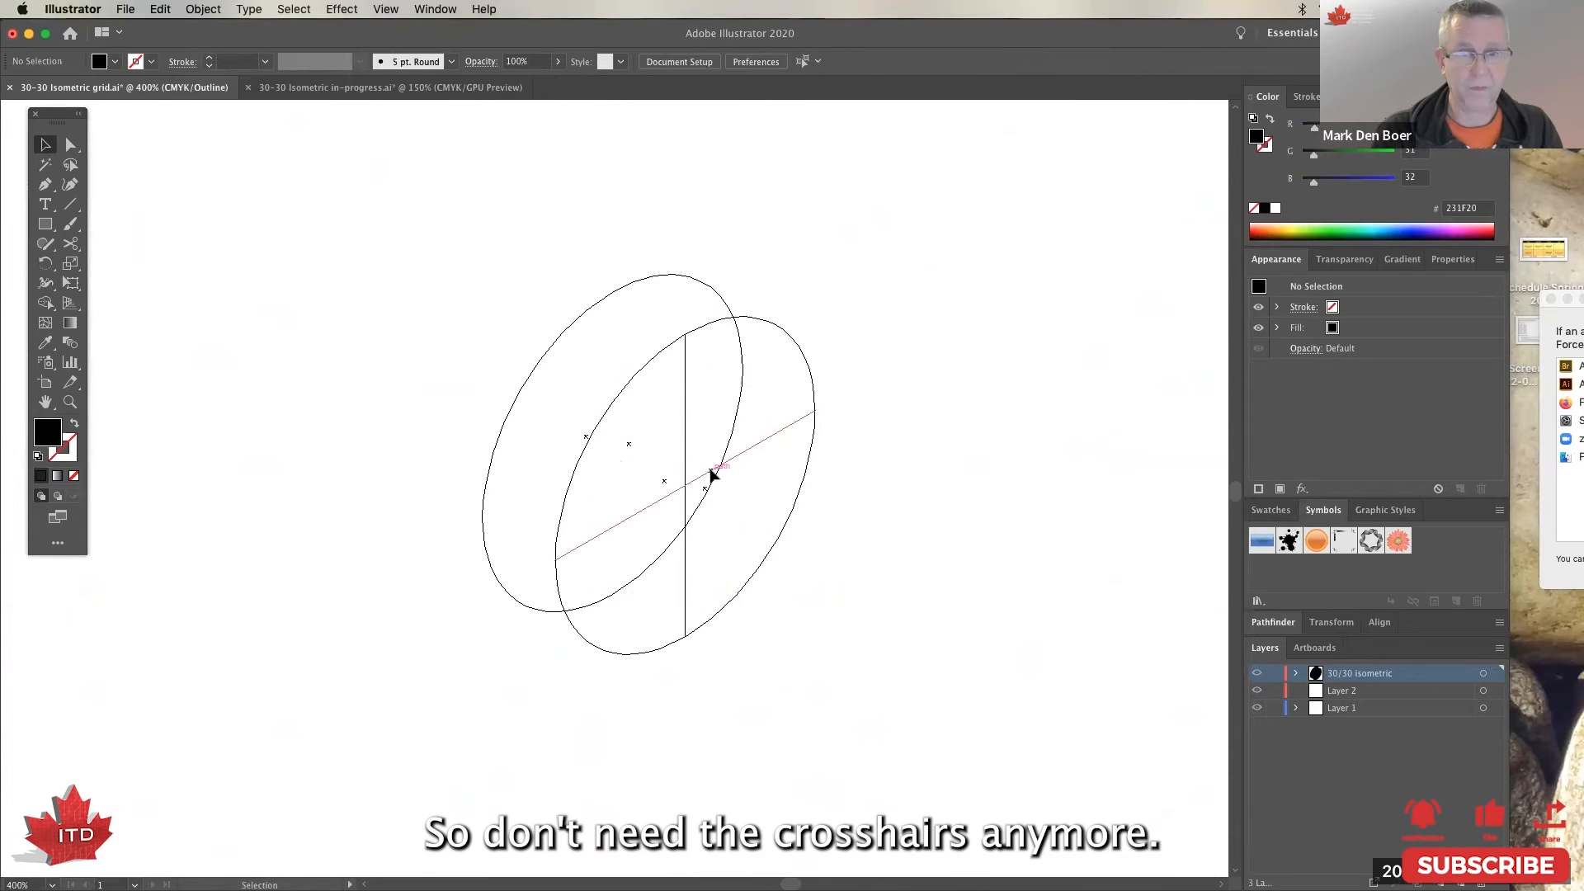
pyautogui.press('Delete')
pyautogui.click(685, 466)
pyautogui.press('Delete')
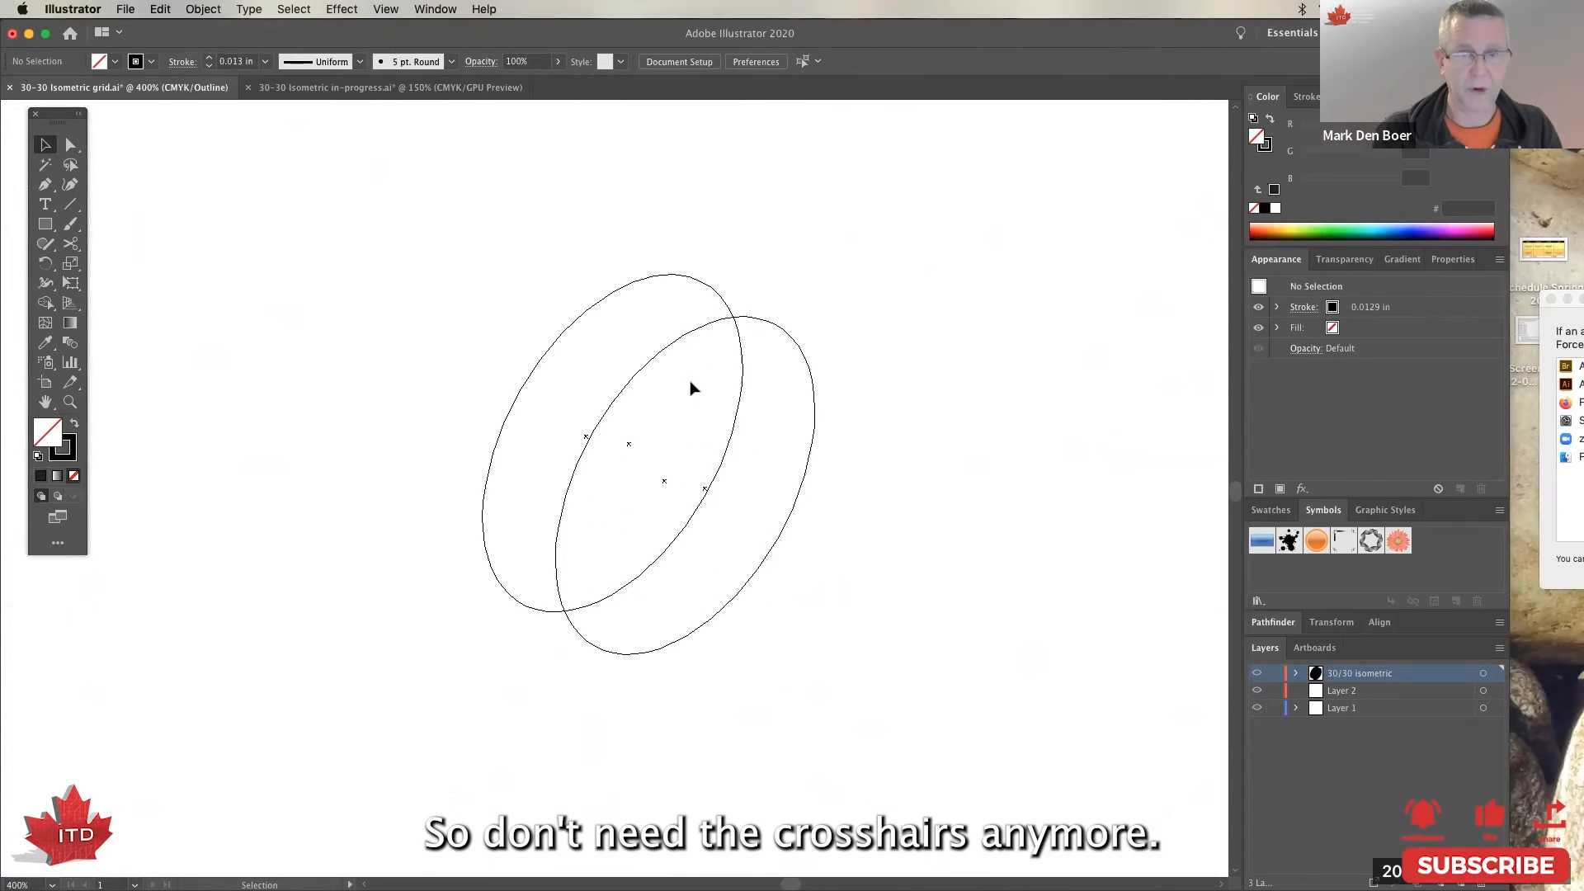
# Step: Delete the right-hand arcs of both cut outer ellipses and return to the filled preview with the guides shown
pyautogui.click(804, 363)
pyautogui.press('Delete')
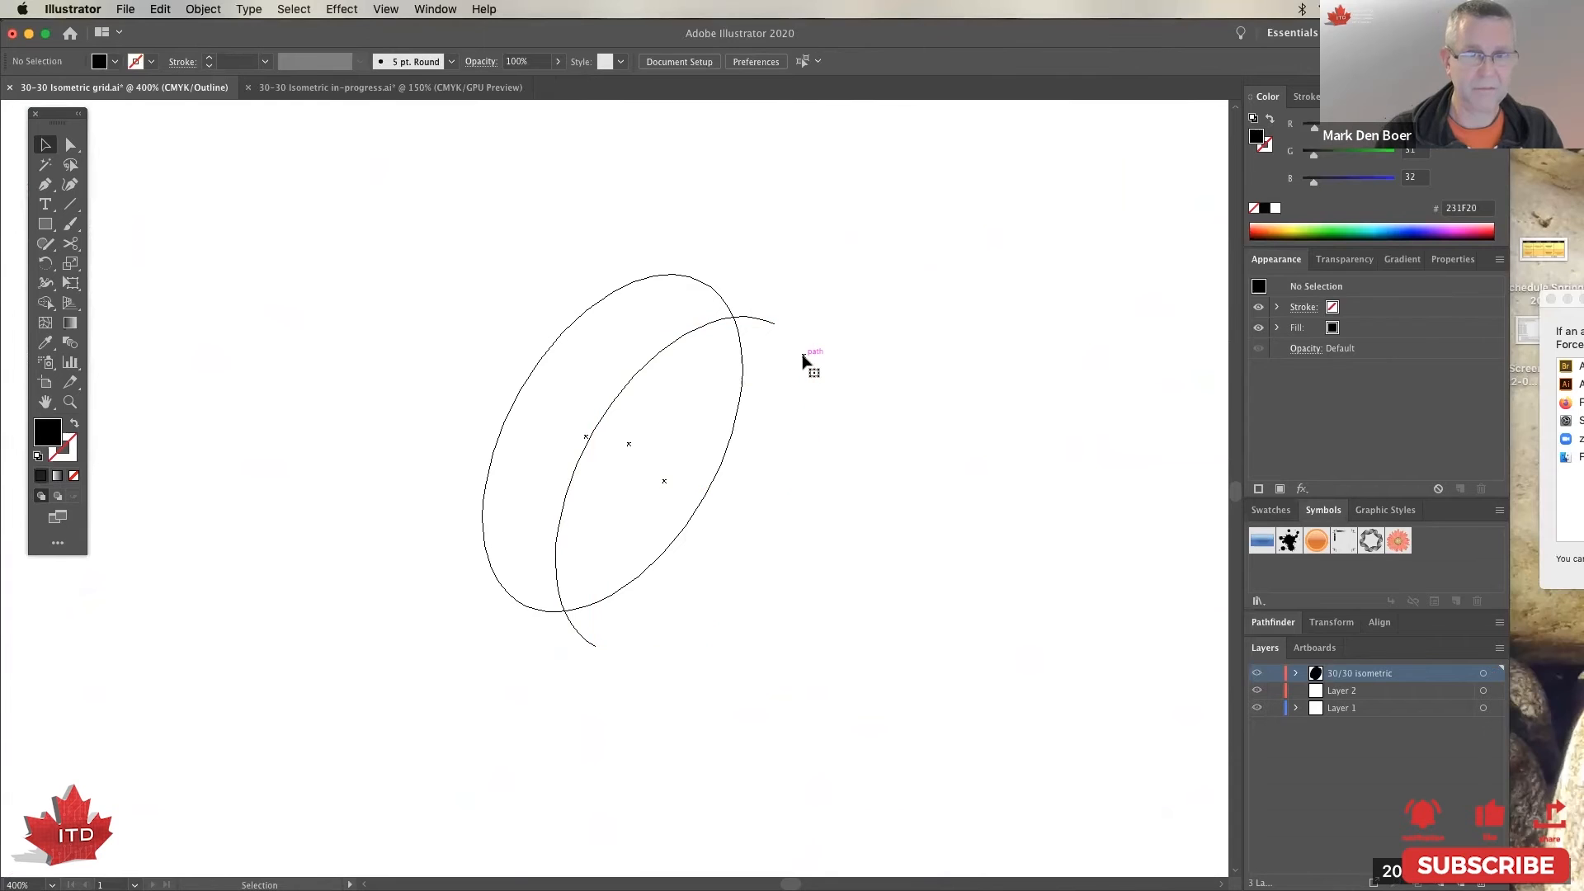
pyautogui.click(724, 453)
pyautogui.press('Delete')
pyautogui.press('super+y')
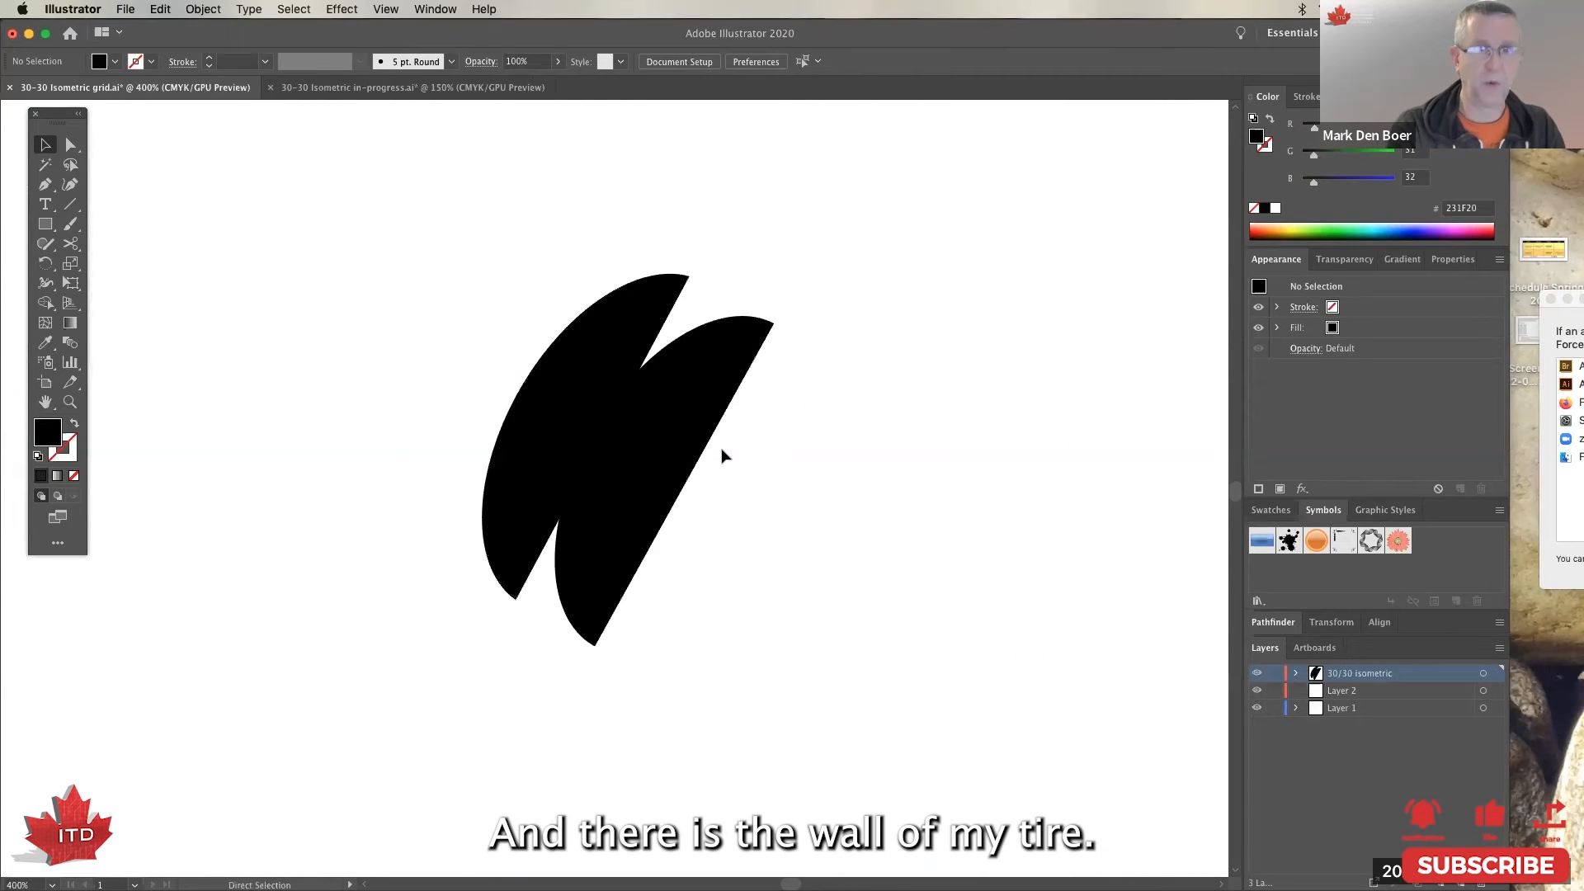
pyautogui.press('super+semicolon')
# Step: Join the upper and lower ends of the two remaining arcs with the Pen tool to form one closed tire wall
pyautogui.press('p')
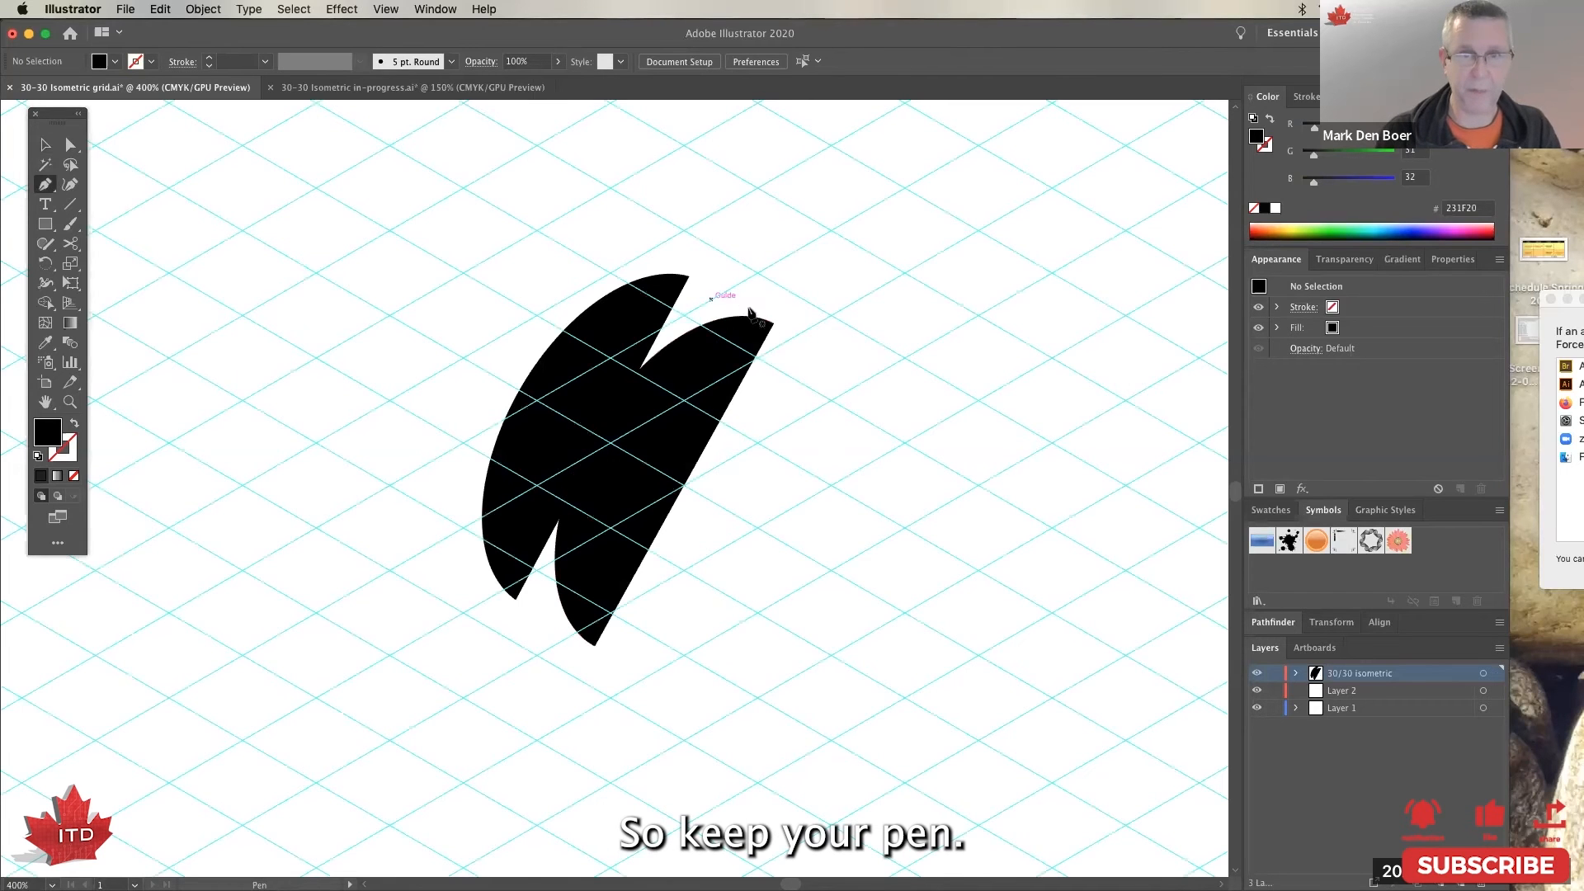
pyautogui.click(773, 324)
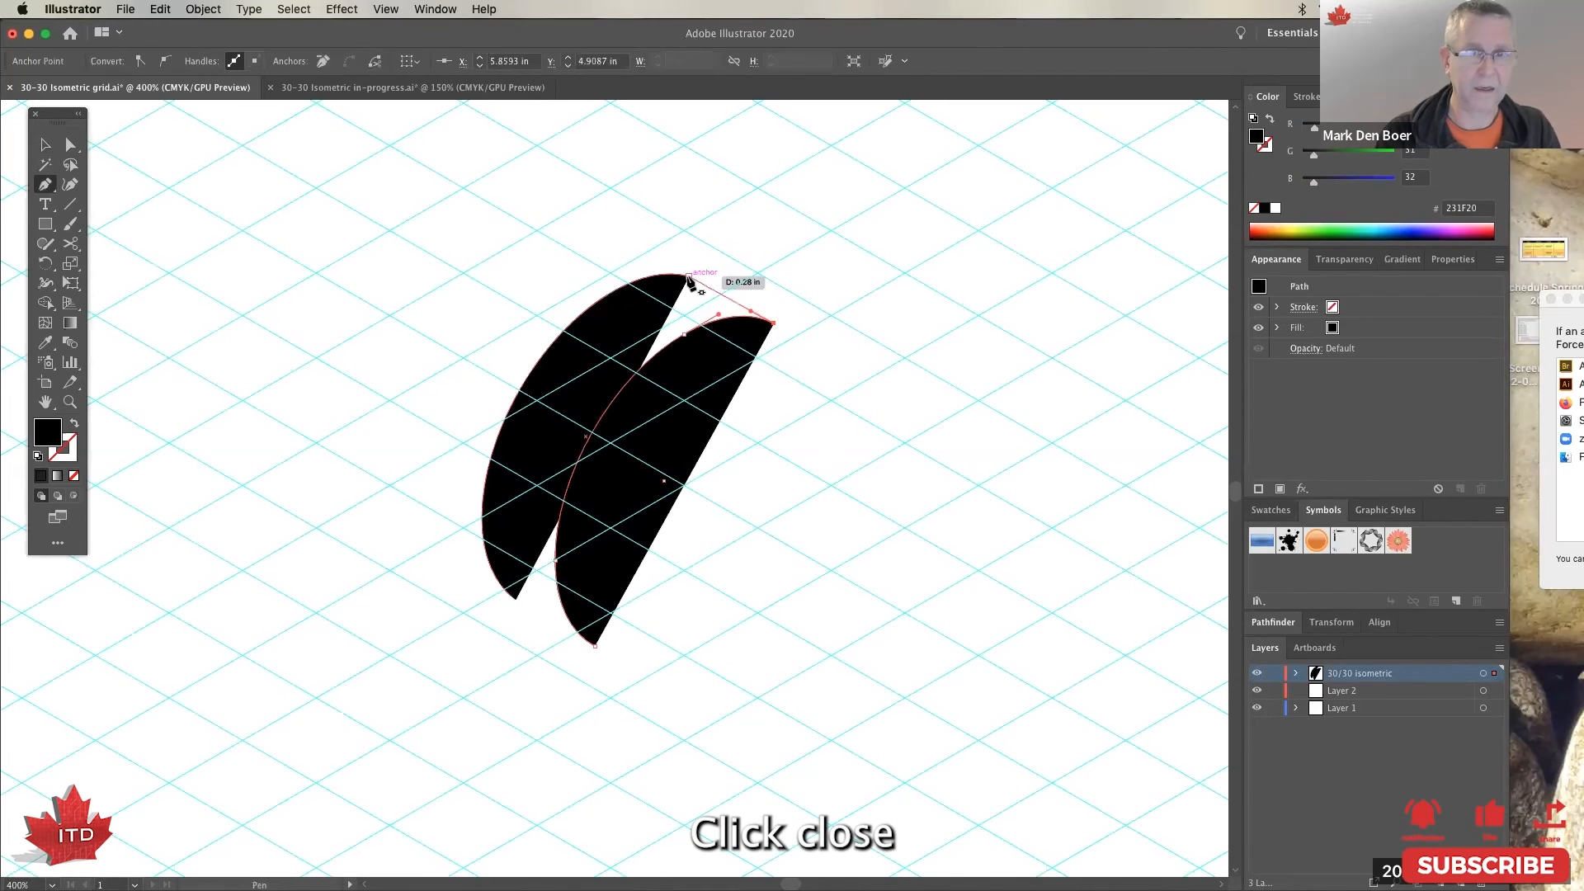
pyautogui.click(689, 277)
pyautogui.click(594, 646)
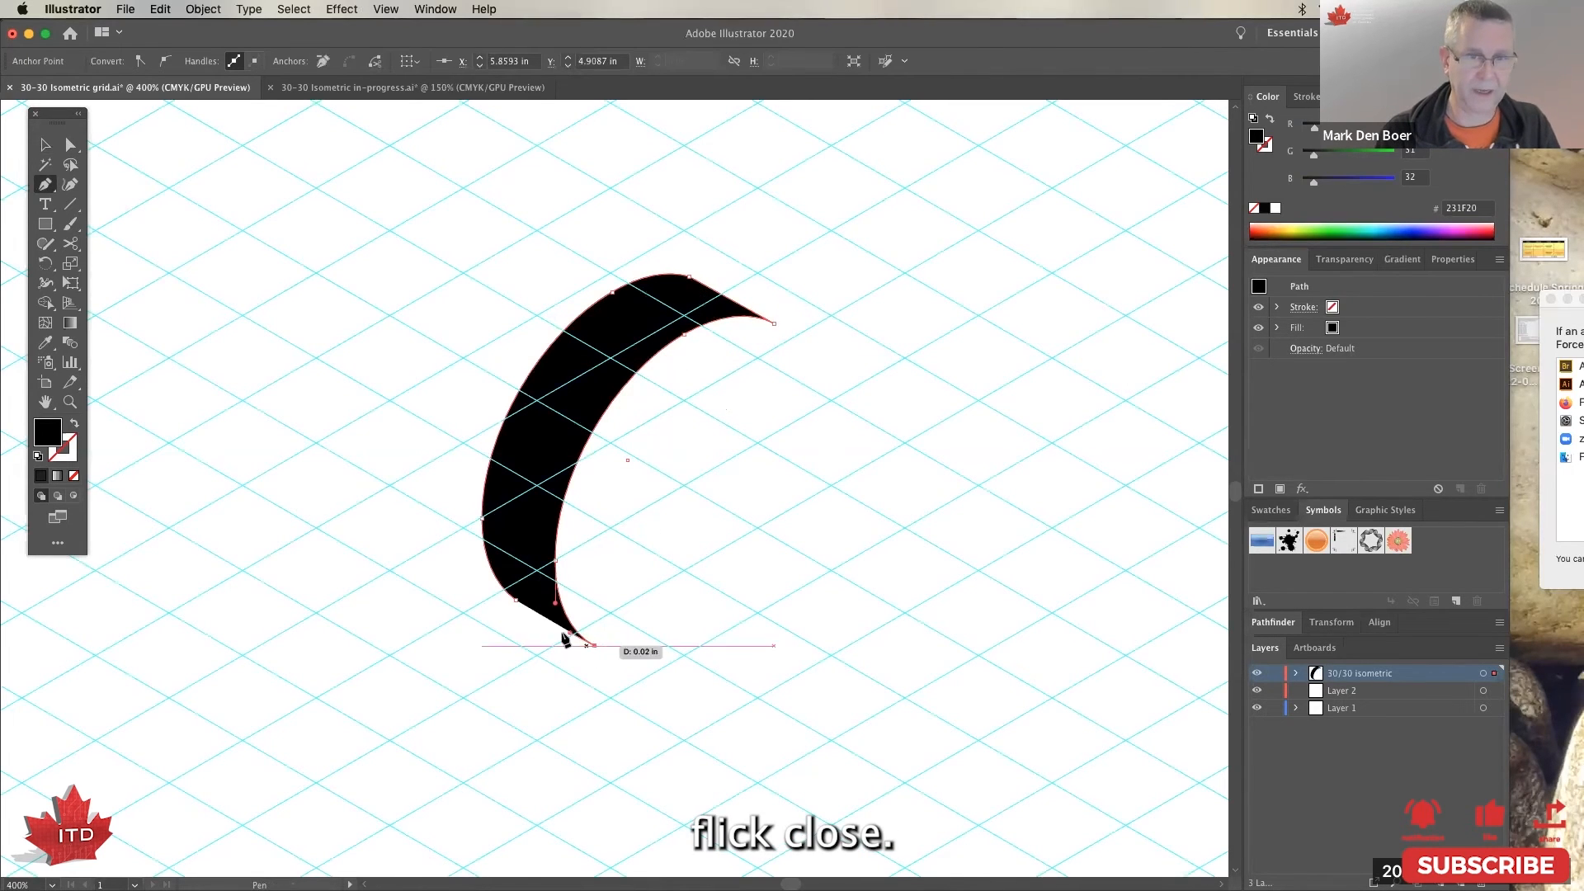
pyautogui.click(515, 600)
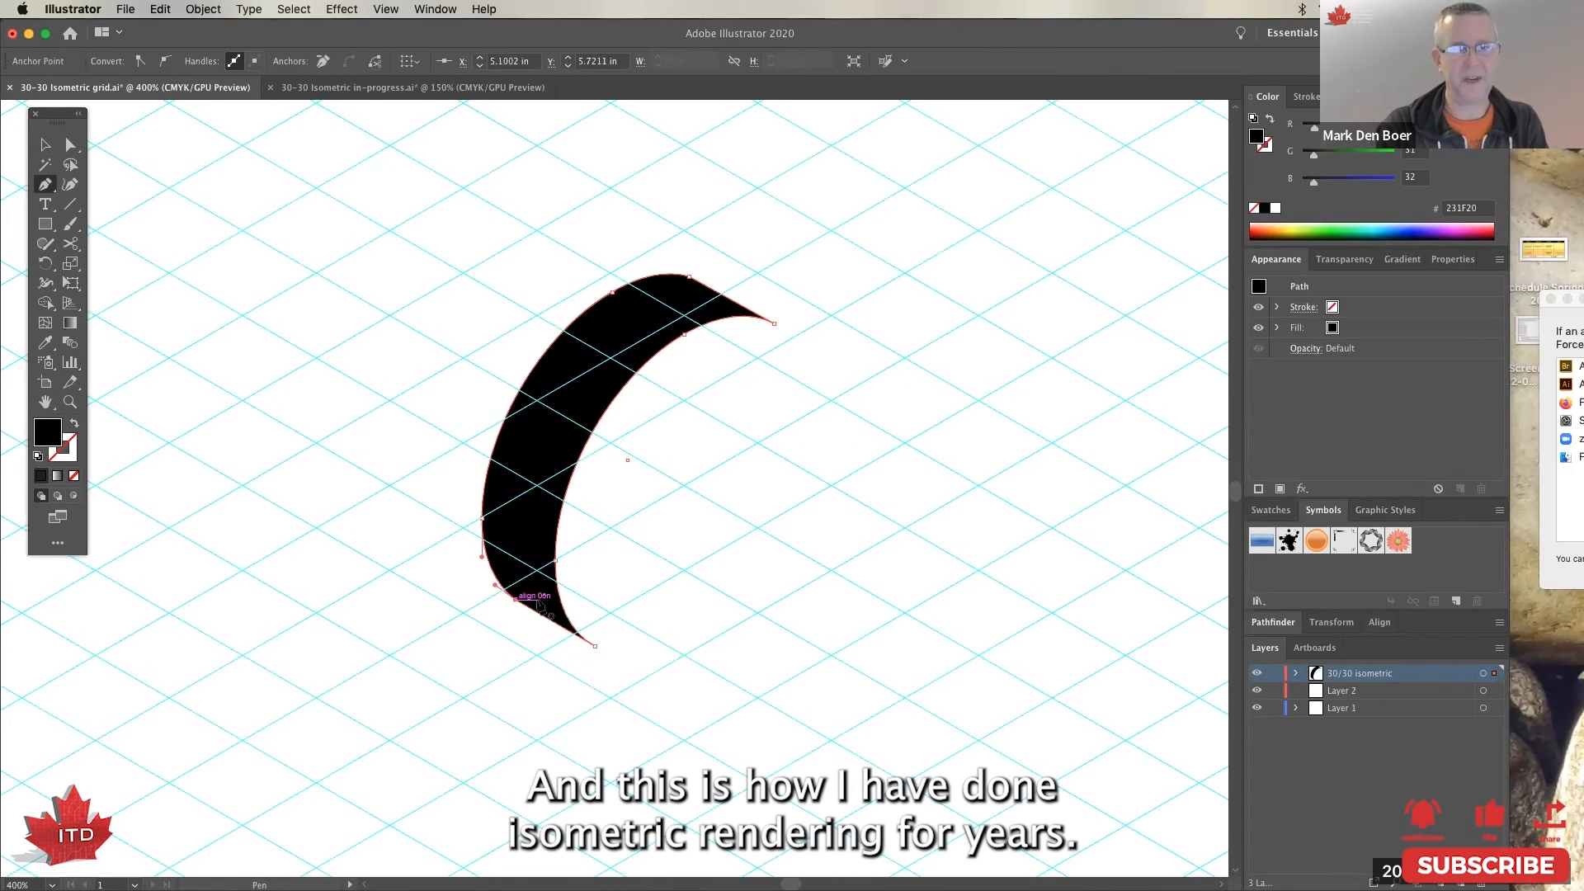
# Step: Paste the sheared ring near the tire wall and delete its two centre lines
pyautogui.press('super+minus')
pyautogui.press('super+minus')
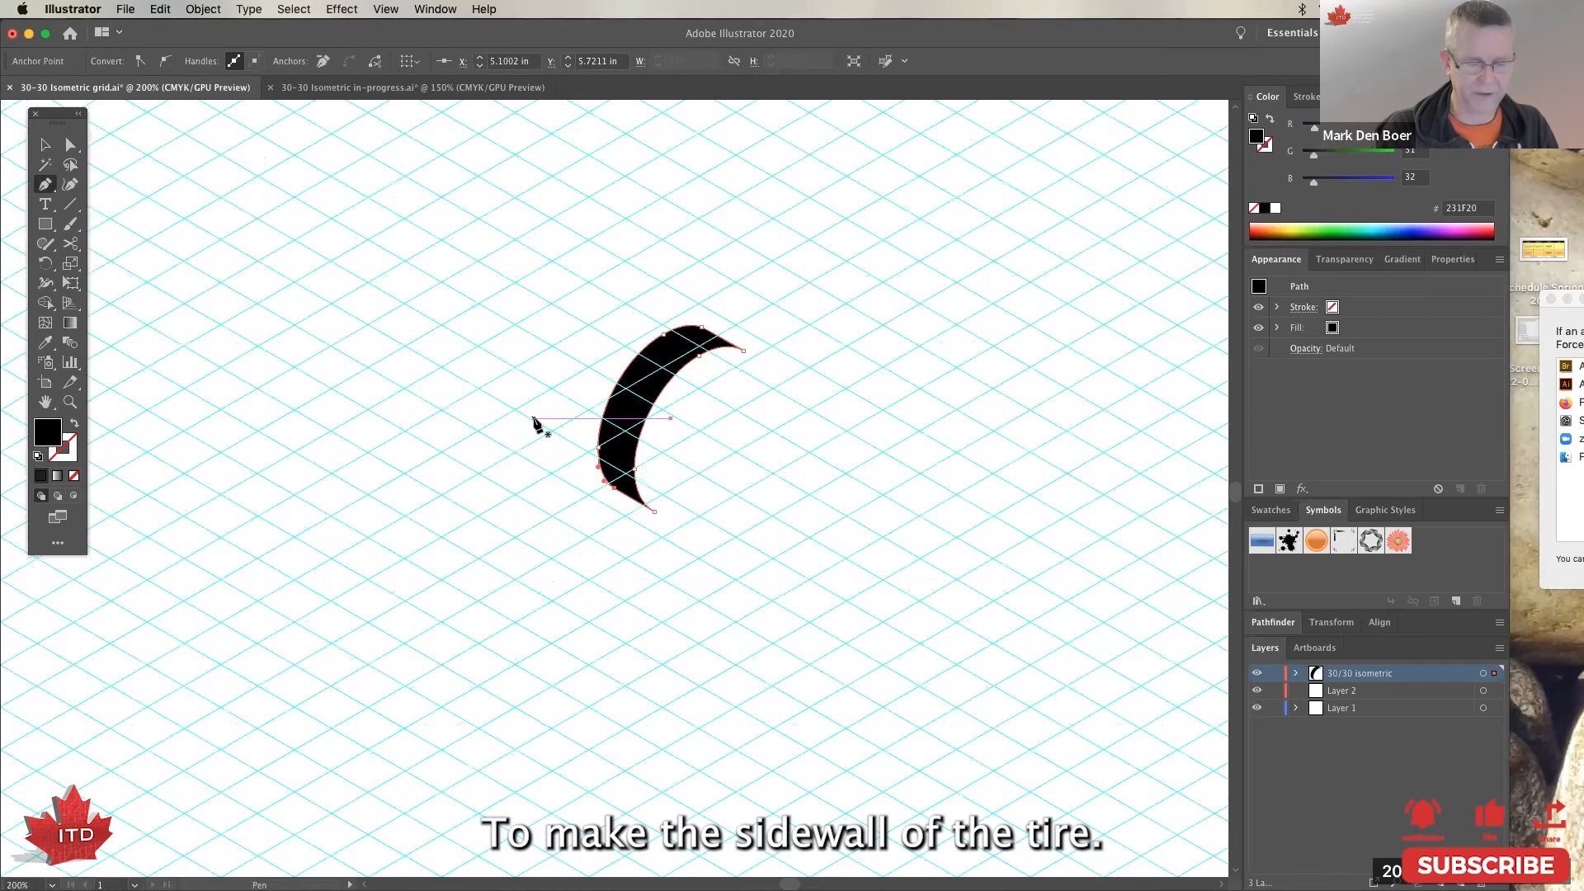
pyautogui.press('super+v')
pyautogui.press('v')
pyautogui.click(603, 502)
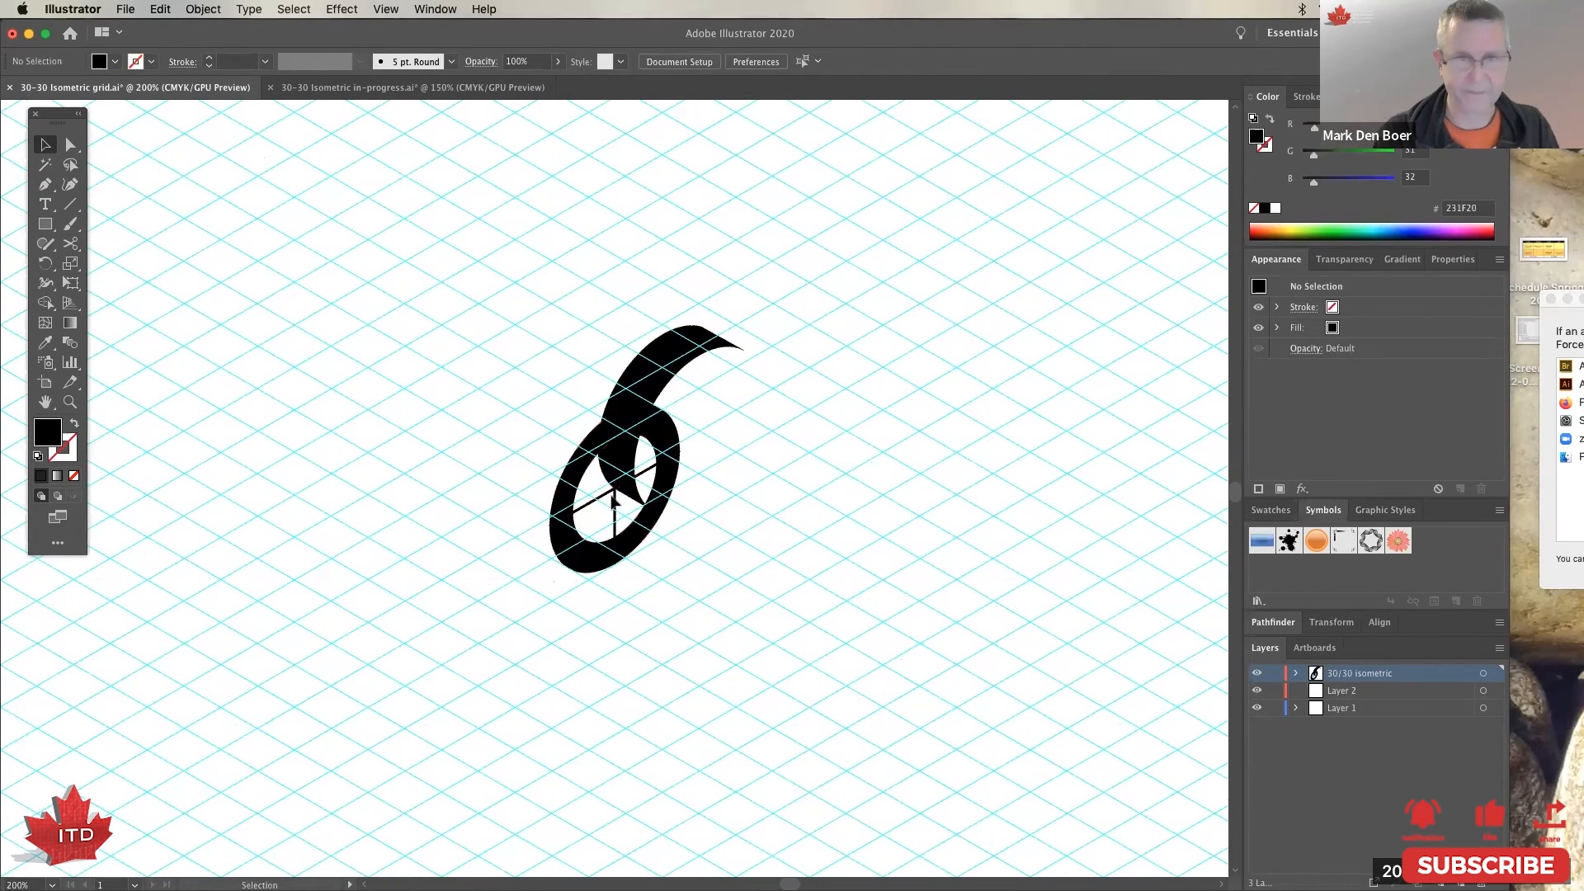
pyautogui.hotkey('shift', 'x')
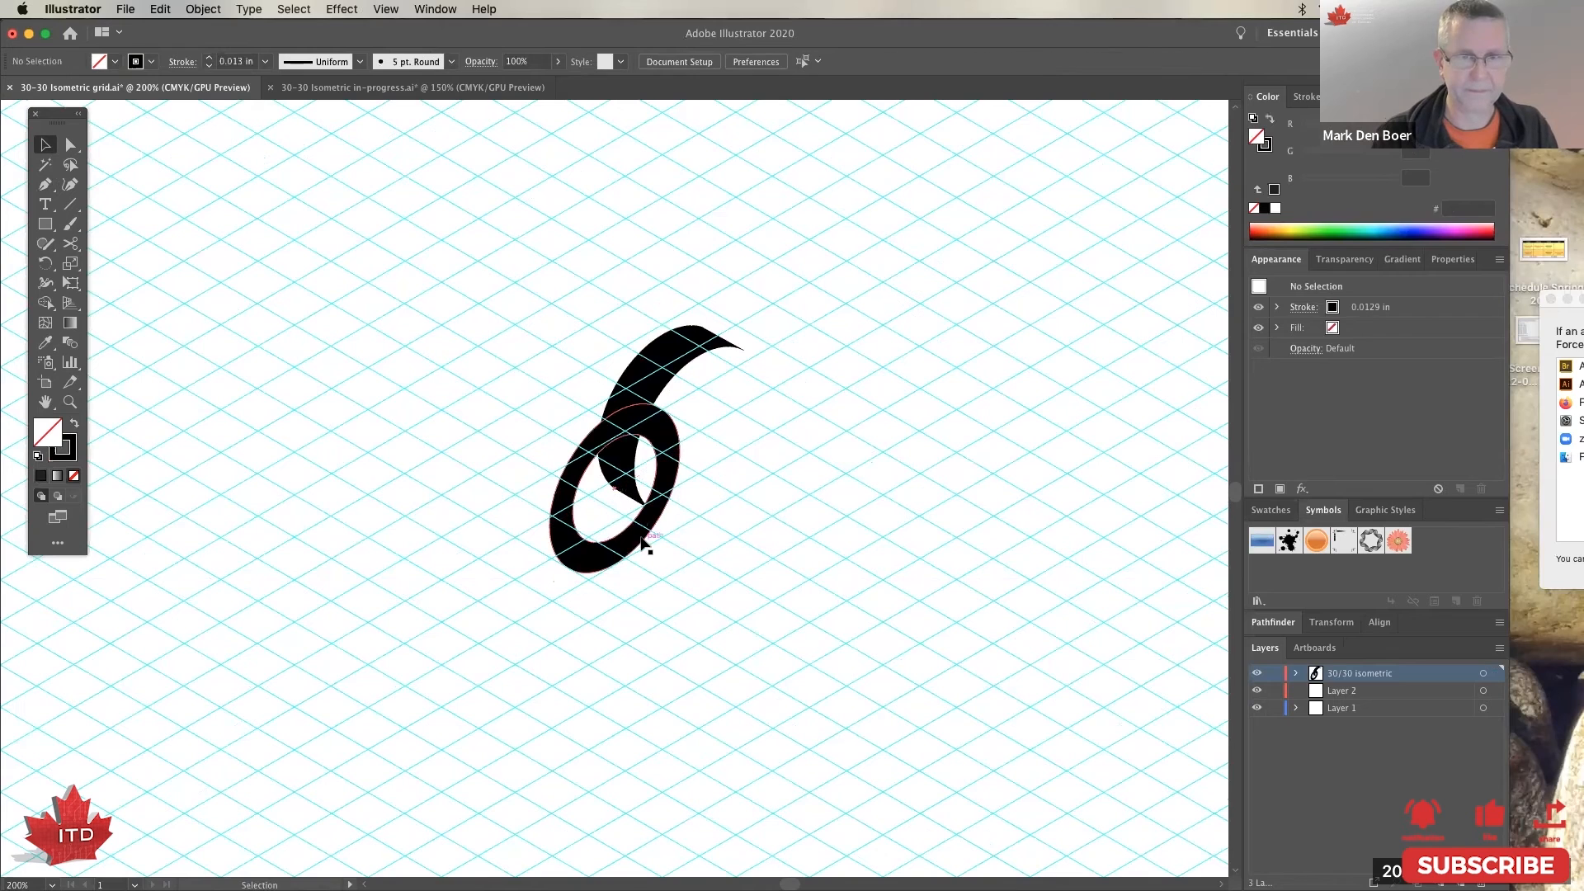
# Step: Move the pasted ring against the front edge of the tire wall and check the fit in outline view without guides
pyautogui.moveTo(636, 544); pyautogui.dragTo(720, 489)
pyautogui.press('super+semicolon')
pyautogui.press('super+y')
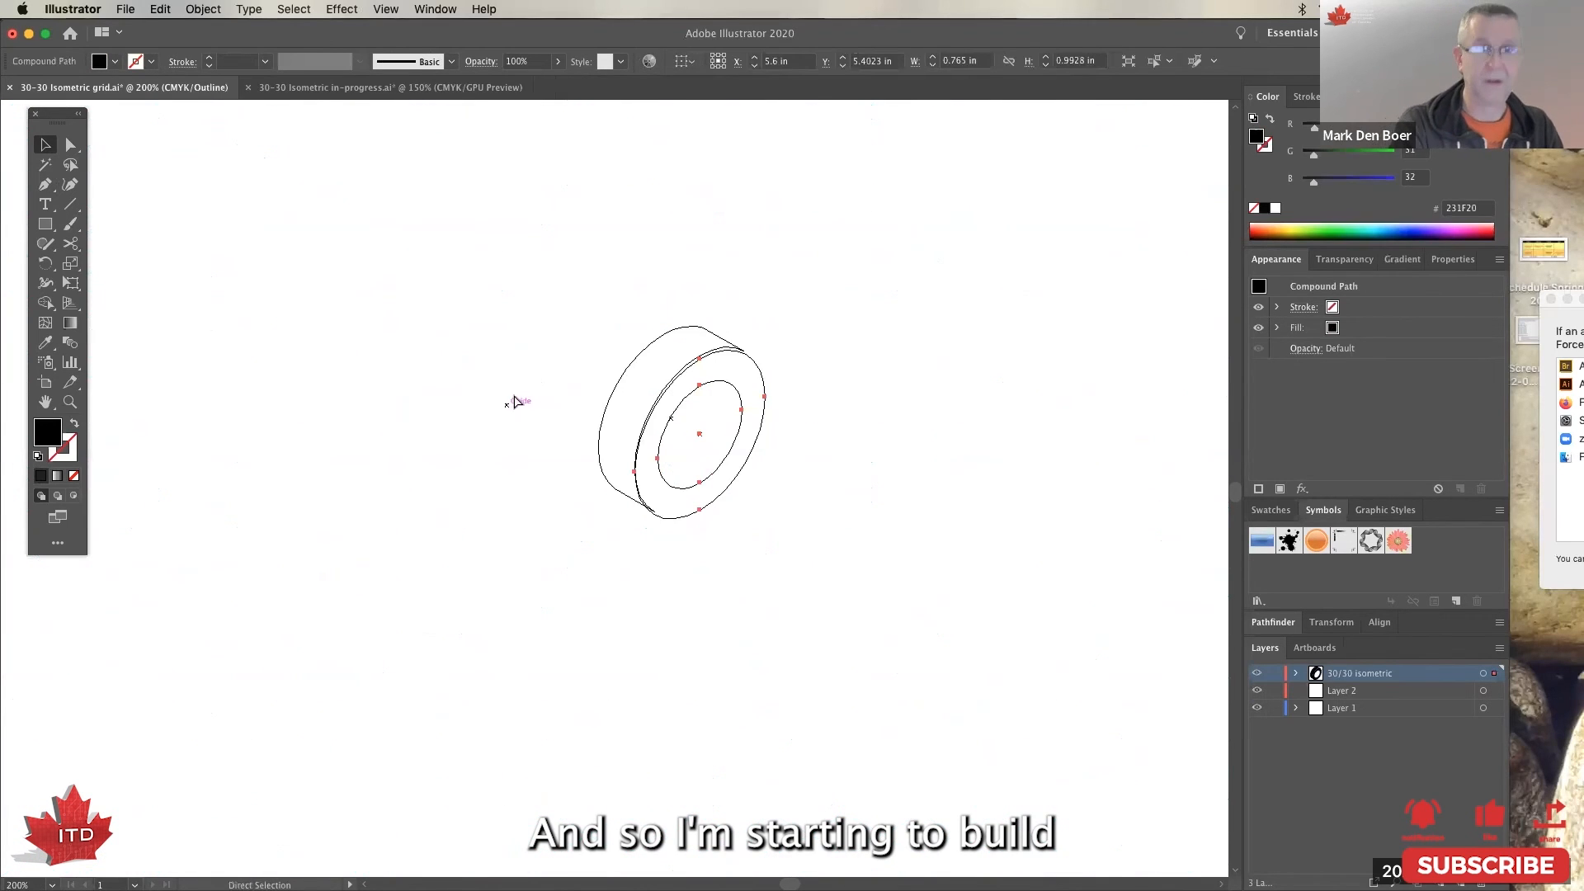
pyautogui.press('super+y')
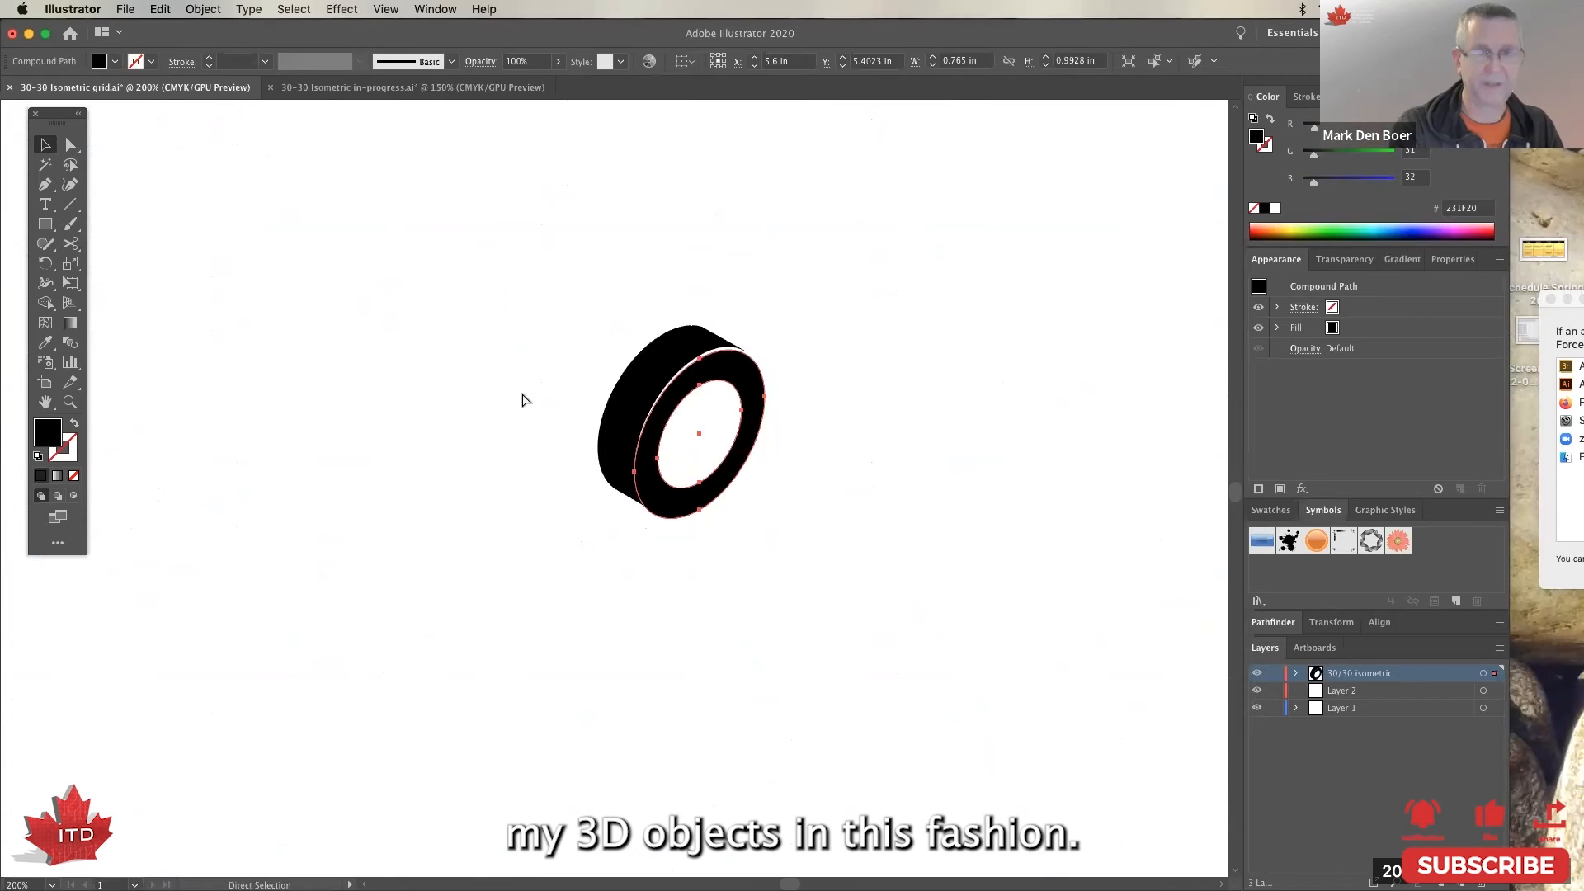
# Step: Deselect the ring and close the 30-30 Isometric grid document without saving
pyautogui.press('super+shift+a')
pyautogui.press('super+w')
pyautogui.press('super+d')
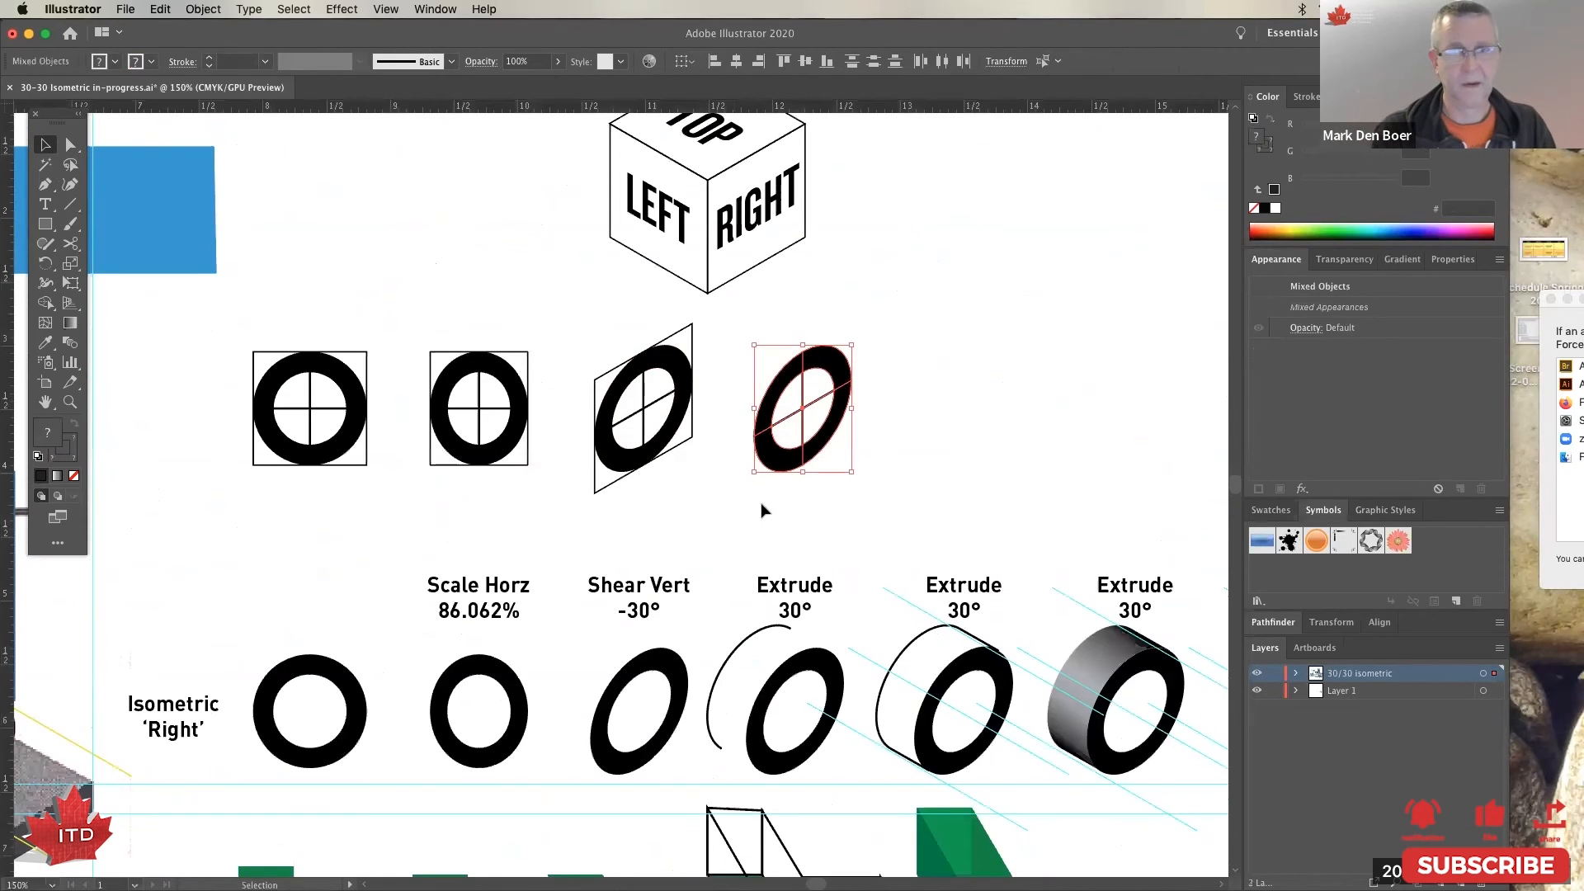
# Step: Open the 3D Extrude & Bevel options for the flat yellow fish with the Isometric Right position
pyautogui.scroll(-6, 791, 528)
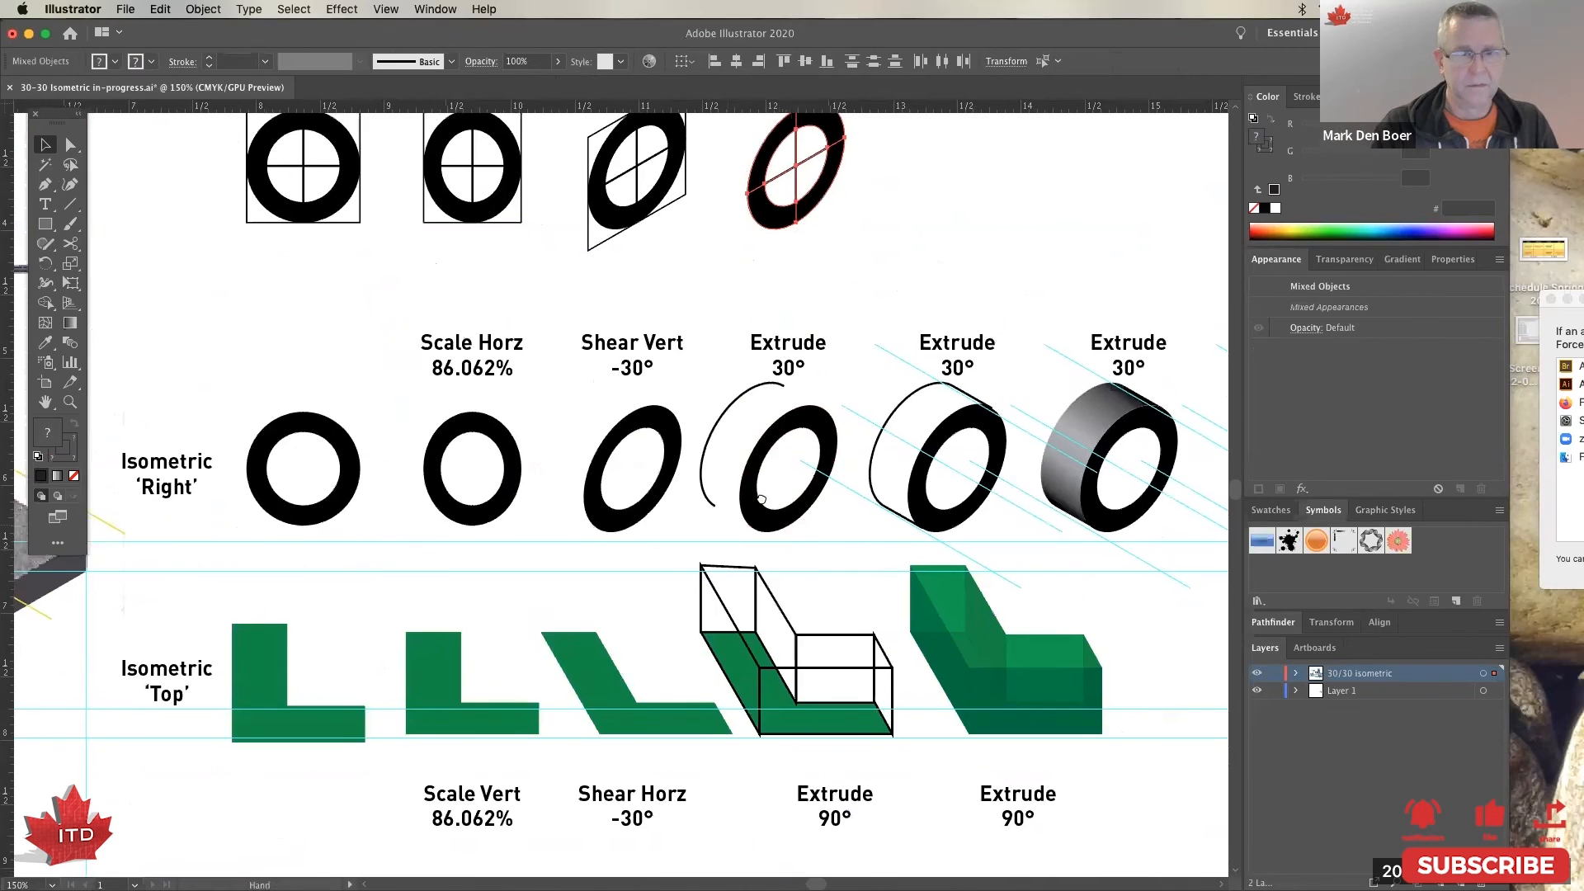
pyautogui.hscroll(-2, 800, 495)
pyautogui.moveTo(800, 467); pyautogui.dragTo(771, 462)
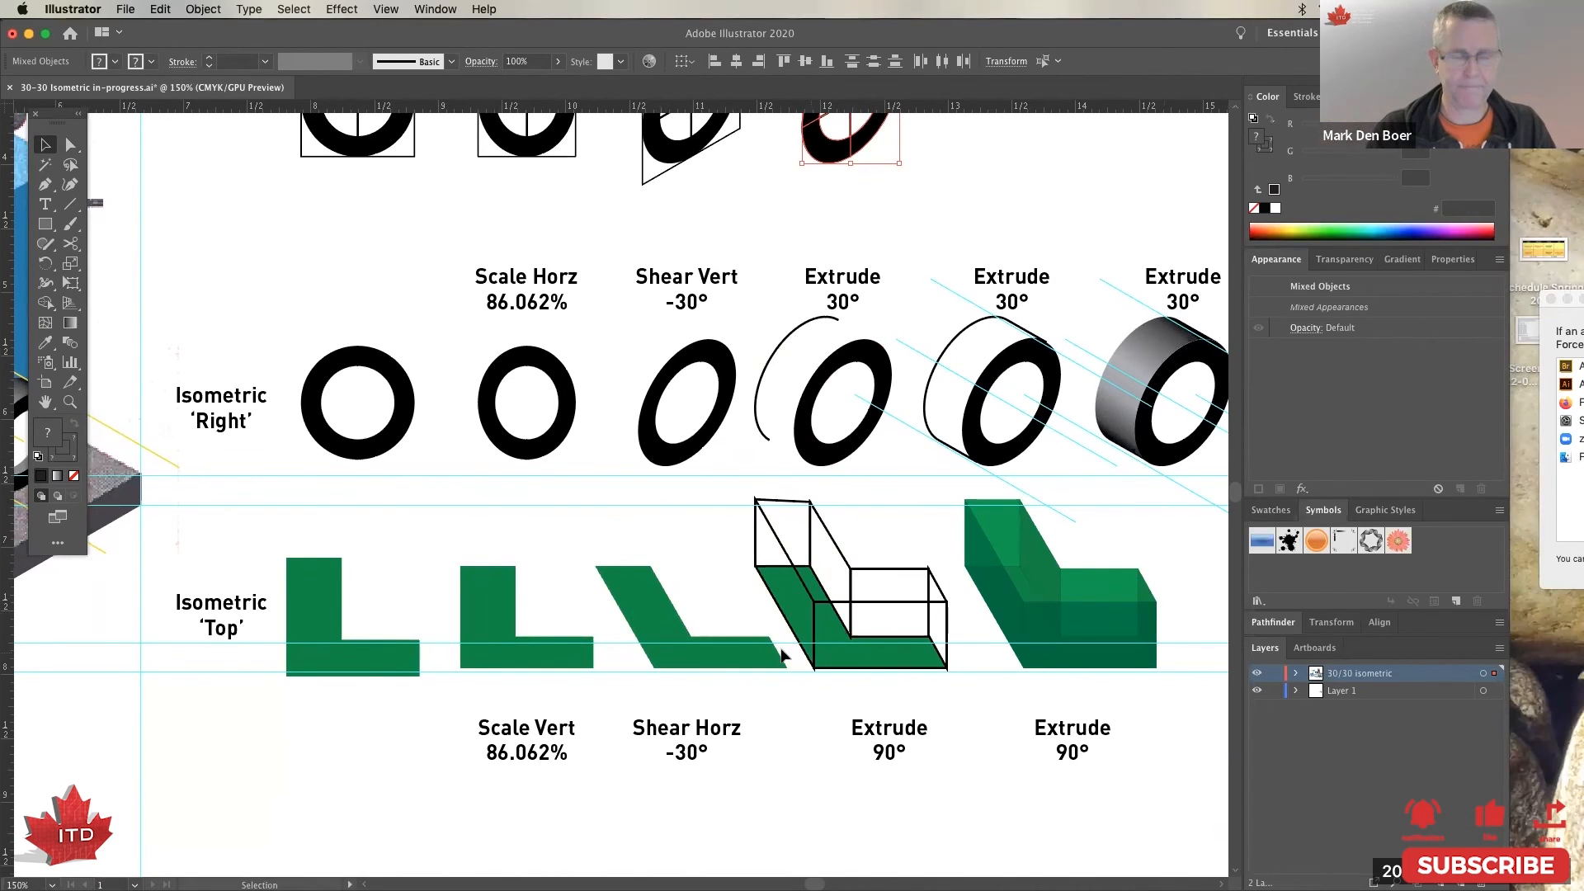
pyautogui.press('super+minus')
pyautogui.moveTo(515, 580); pyautogui.dragTo(846, 435)
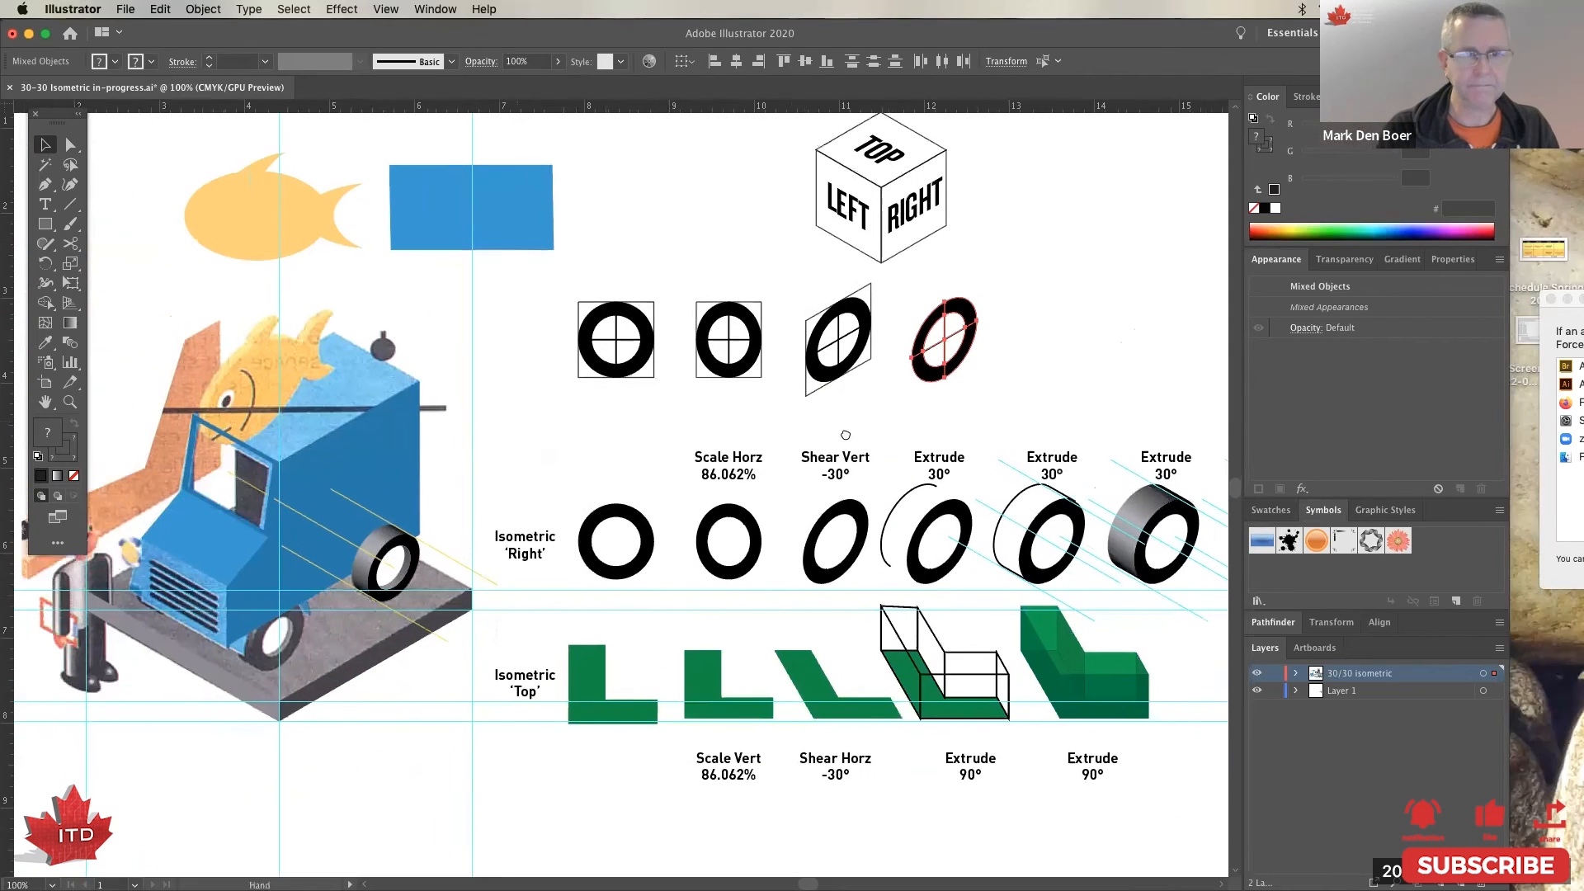
pyautogui.moveTo(679, 417); pyautogui.dragTo(859, 493)
pyautogui.click(481, 312)
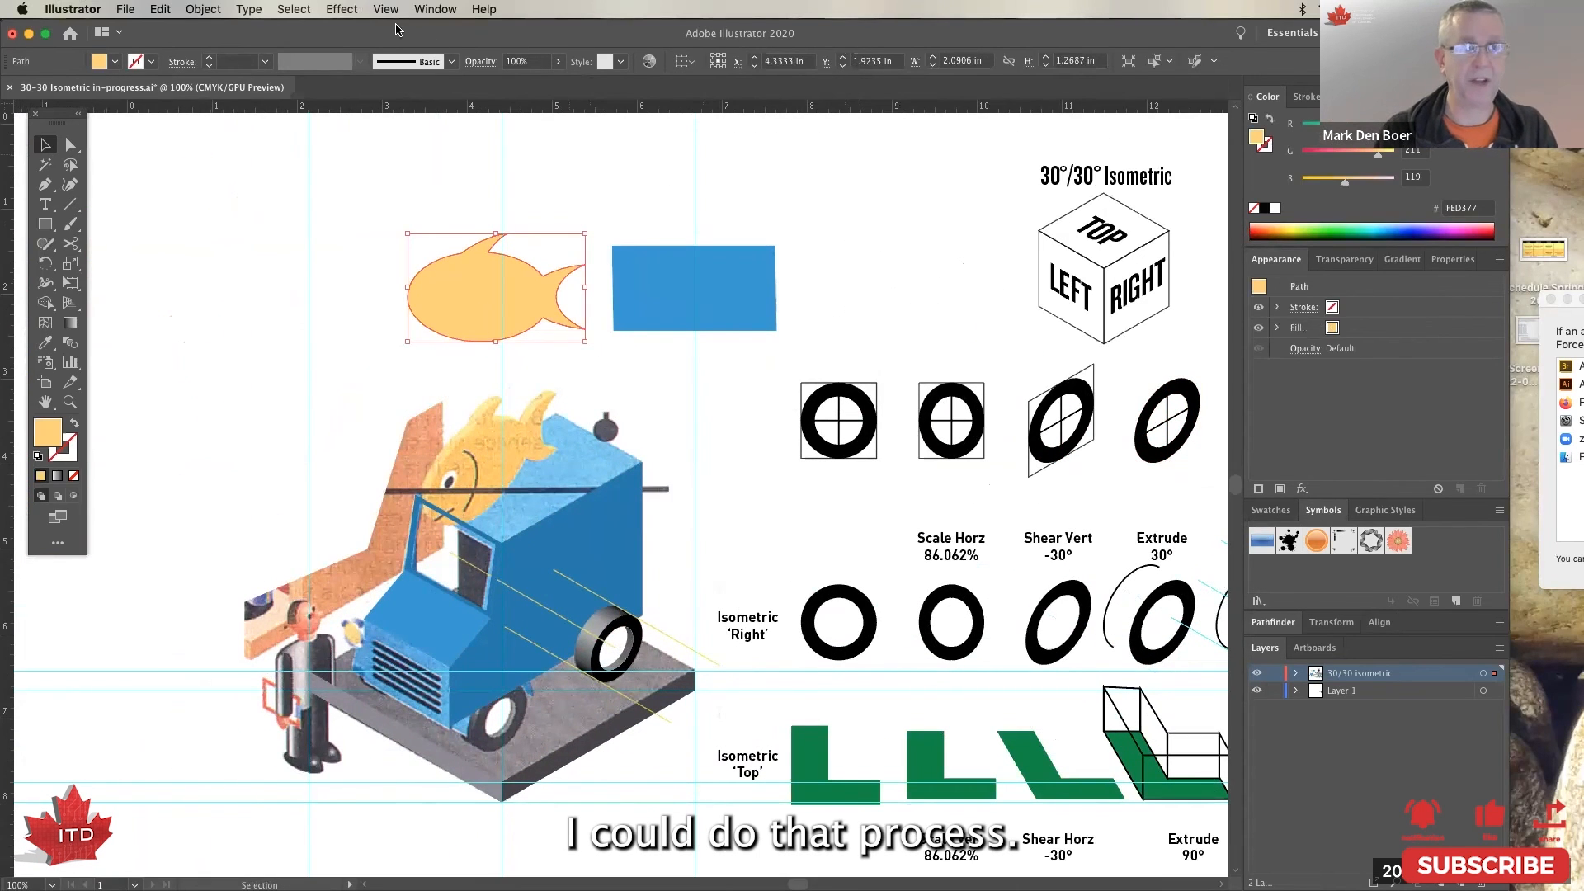
pyautogui.click(333, 9)
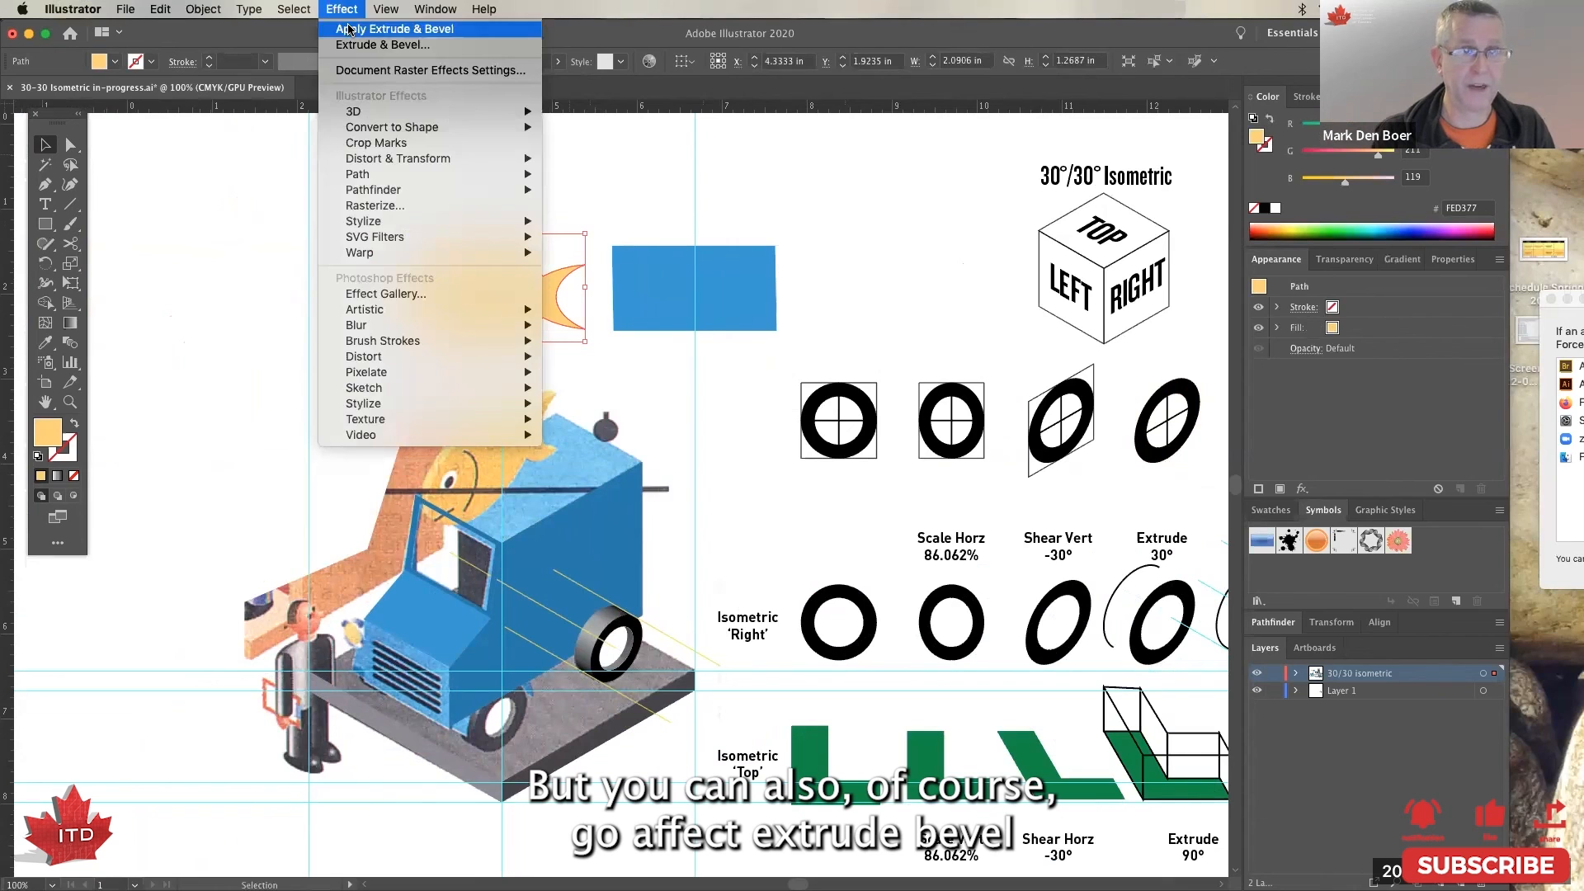
pyautogui.moveTo(385, 116)
pyautogui.click(383, 45)
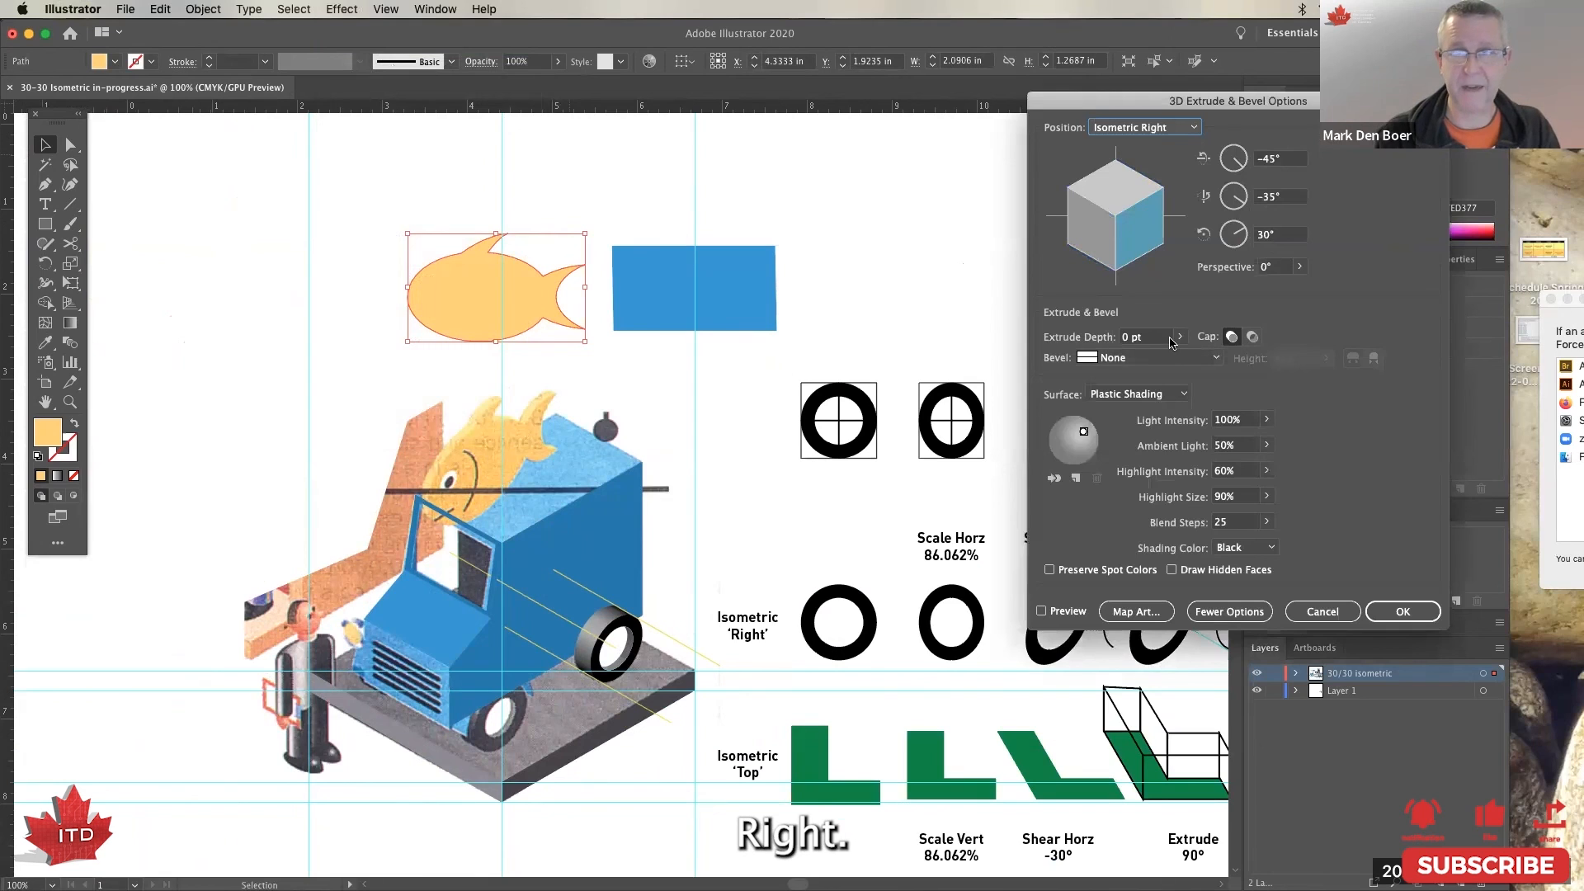
# Step: Turn on the effect preview and start adjusting the fish's extrude depth
pyautogui.click(1042, 611)
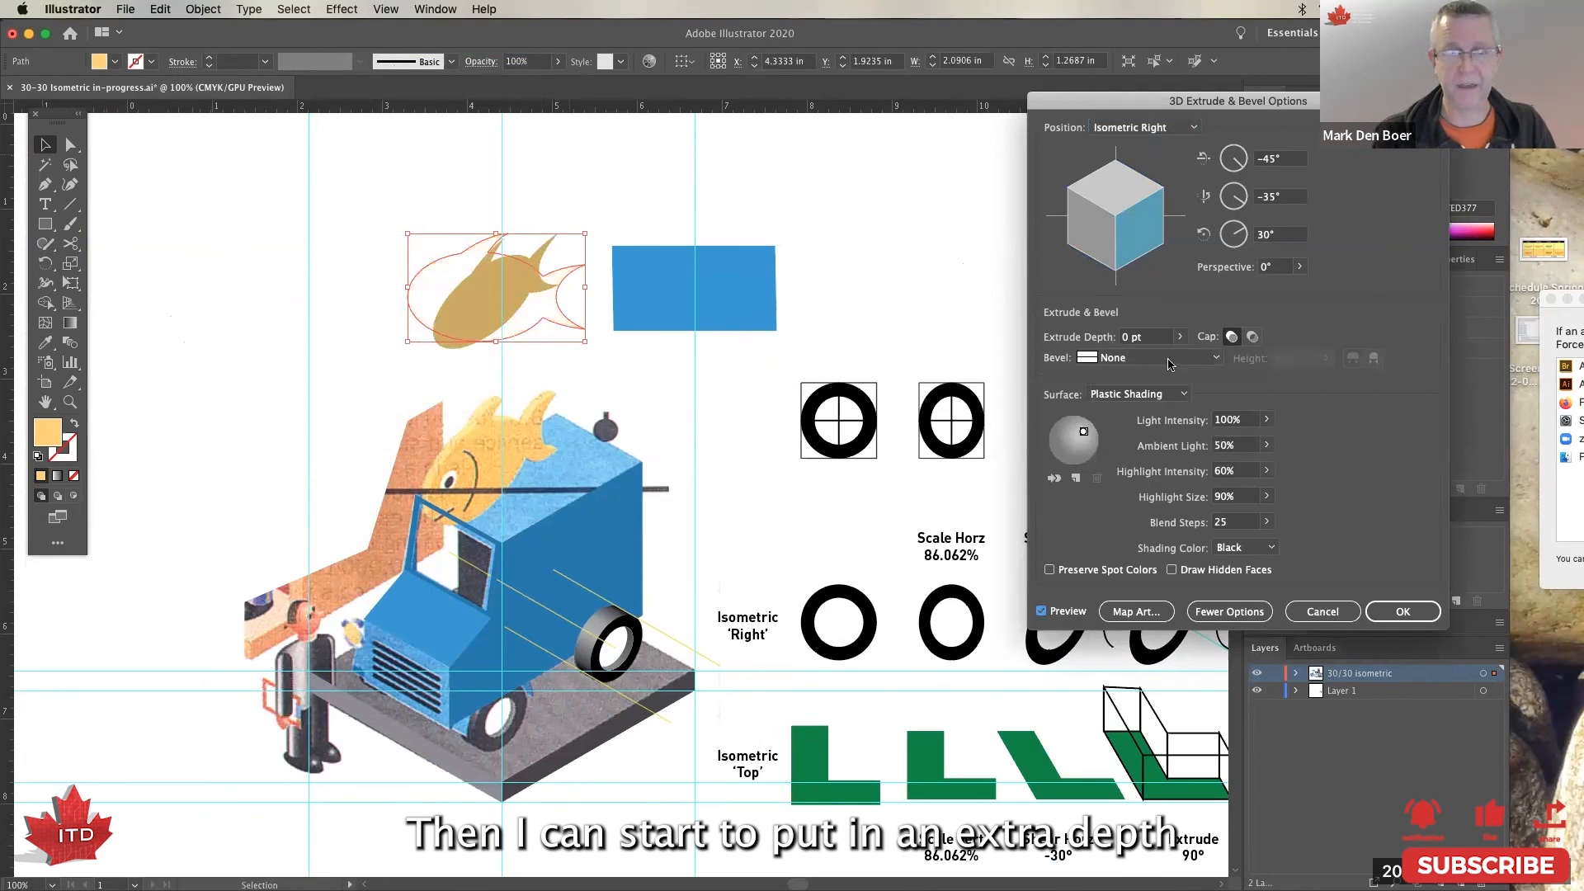
pyautogui.click(1180, 336)
pyautogui.moveTo(1118, 361); pyautogui.dragTo(1117, 363)
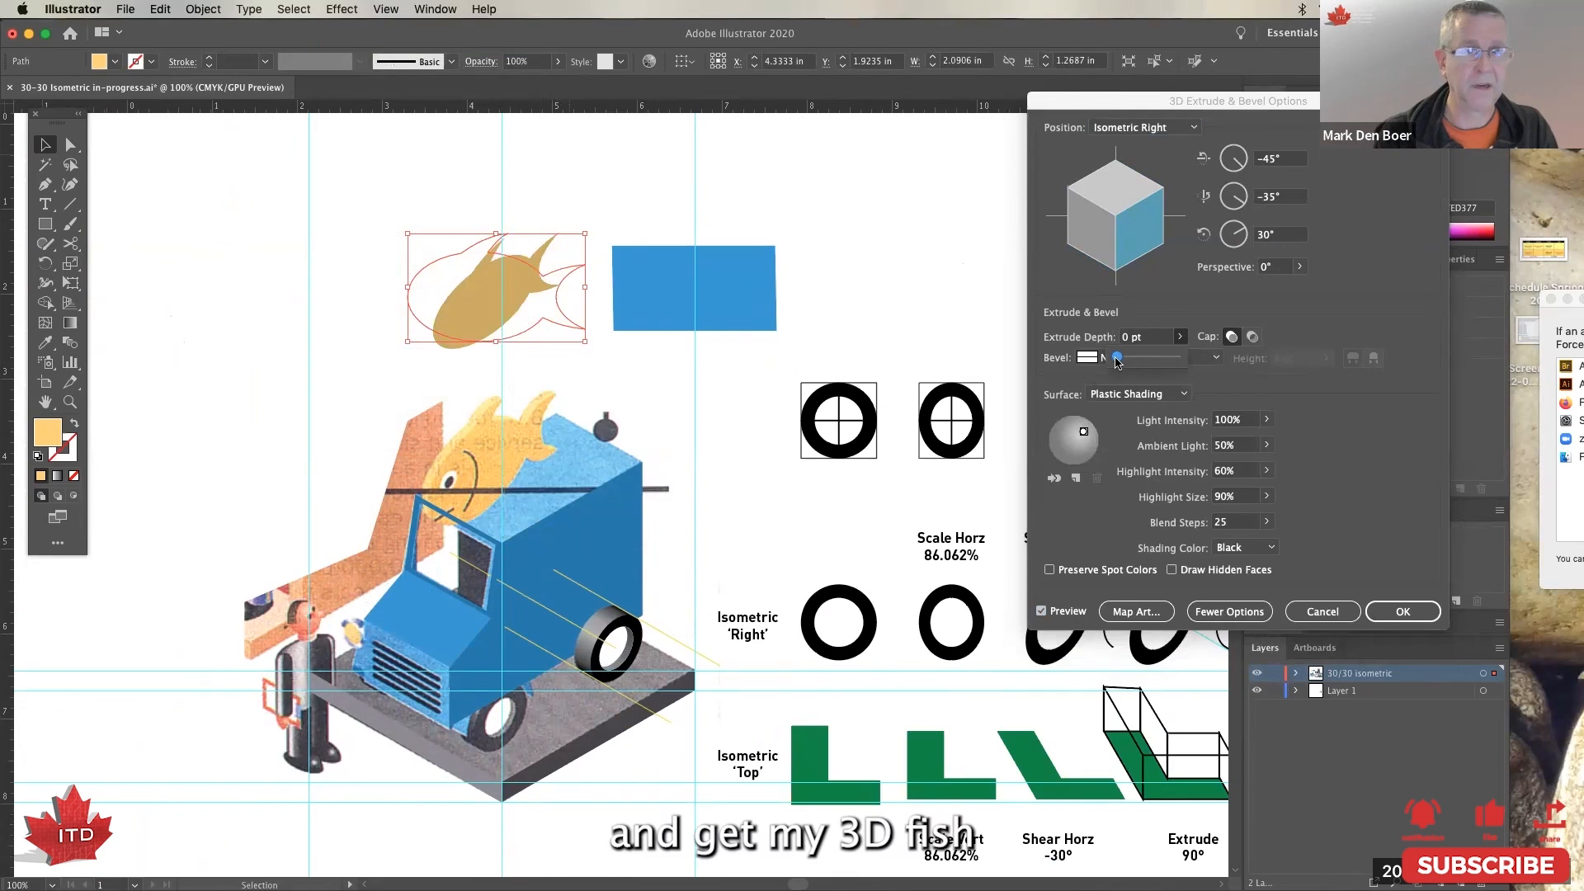